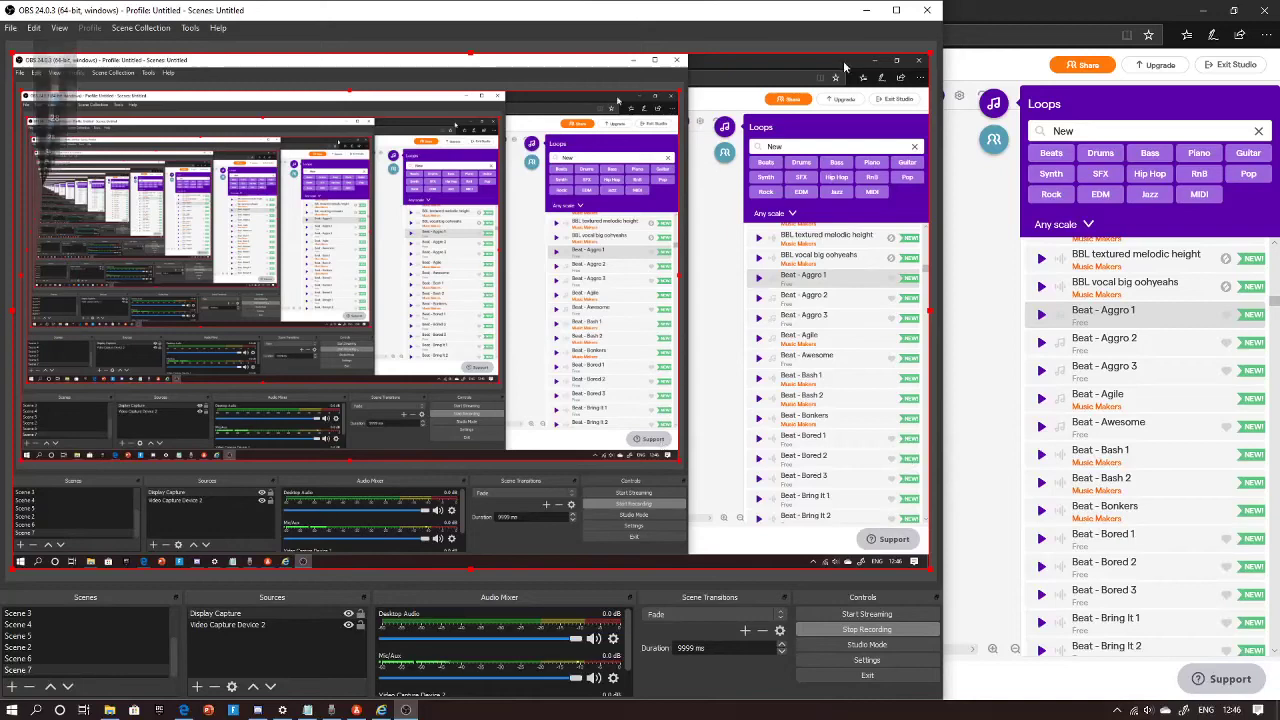
# Step: Minimize OBS Studio so the Soundtrap project 'Official's song' is showing
pyautogui.click(866, 10)
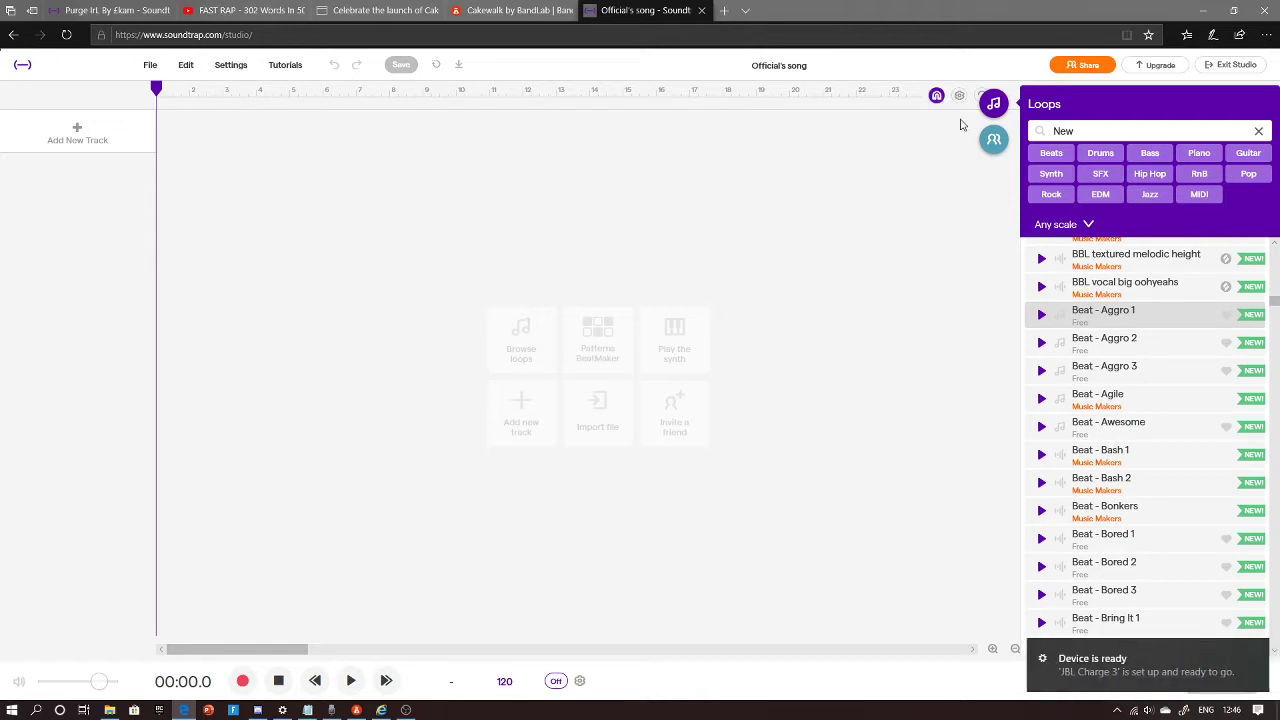
# Step: Close the Loops library and dismiss the 'Device is ready' notification
pyautogui.click(993, 103)
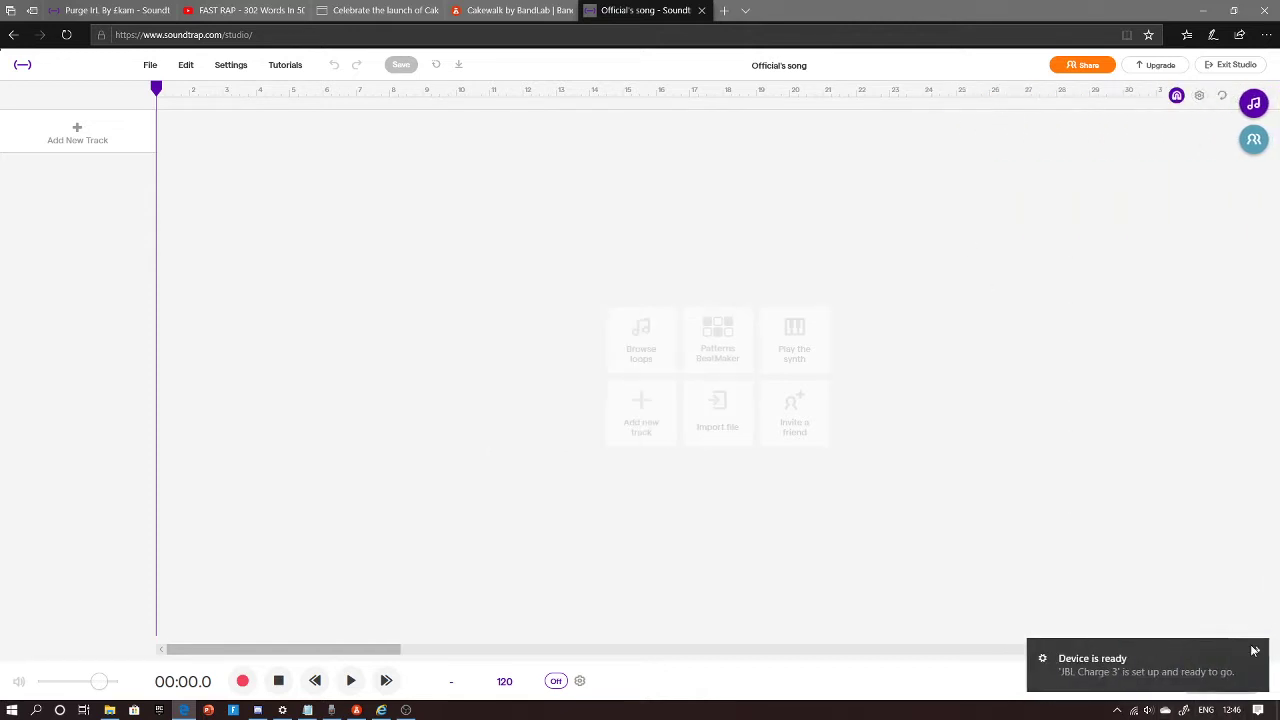
pyautogui.click(1253, 651)
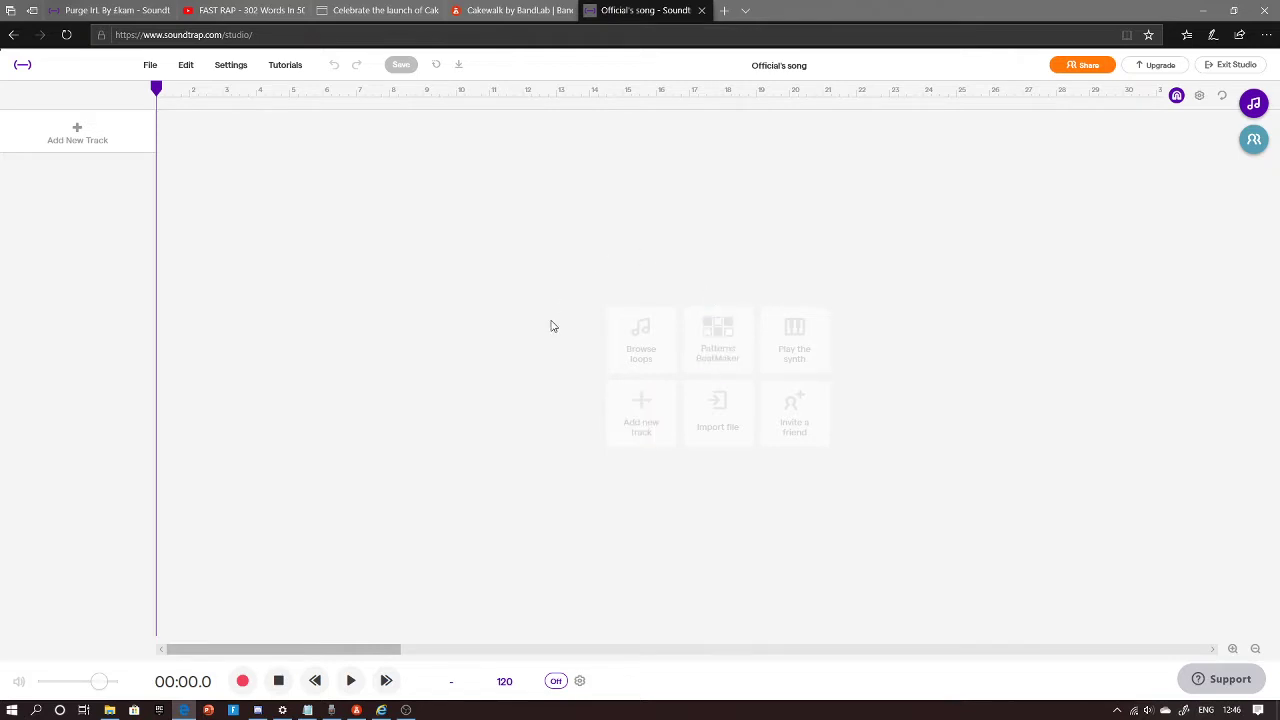
# Step: Reopen the Loops library showing the New loops list
pyautogui.click(641, 342)
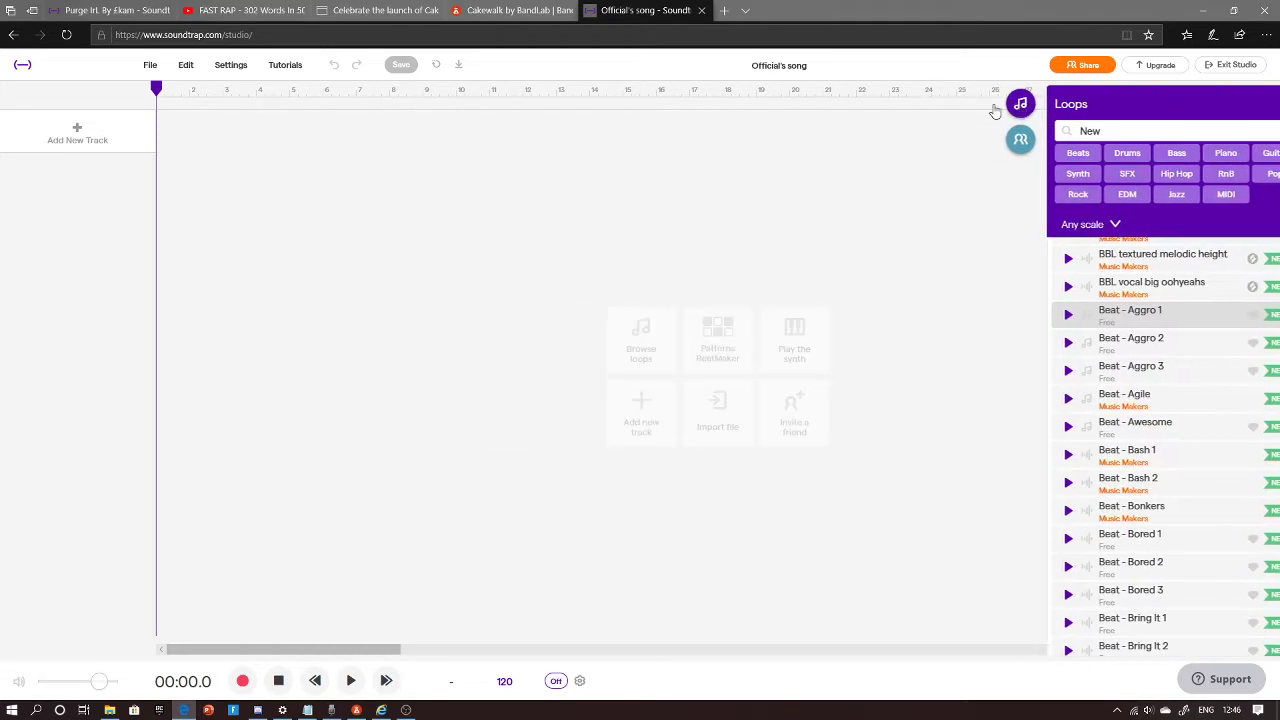
pyautogui.click(1018, 102)
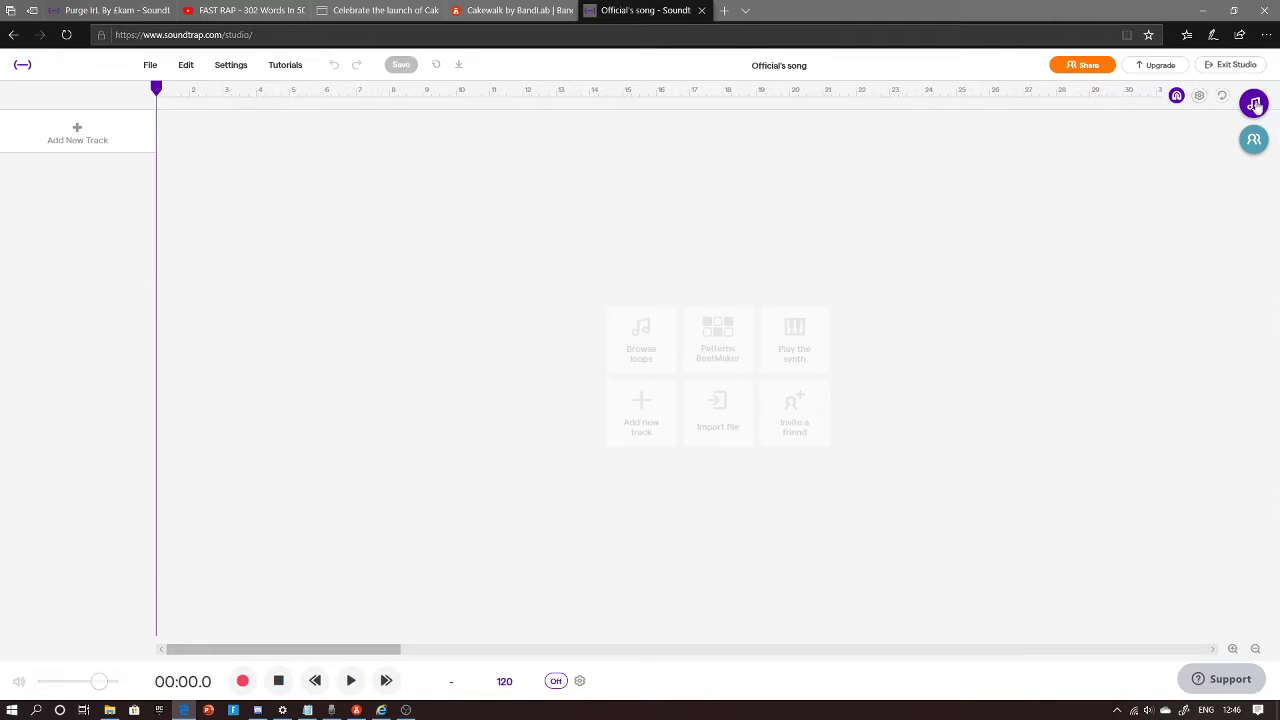
pyautogui.click(1255, 106)
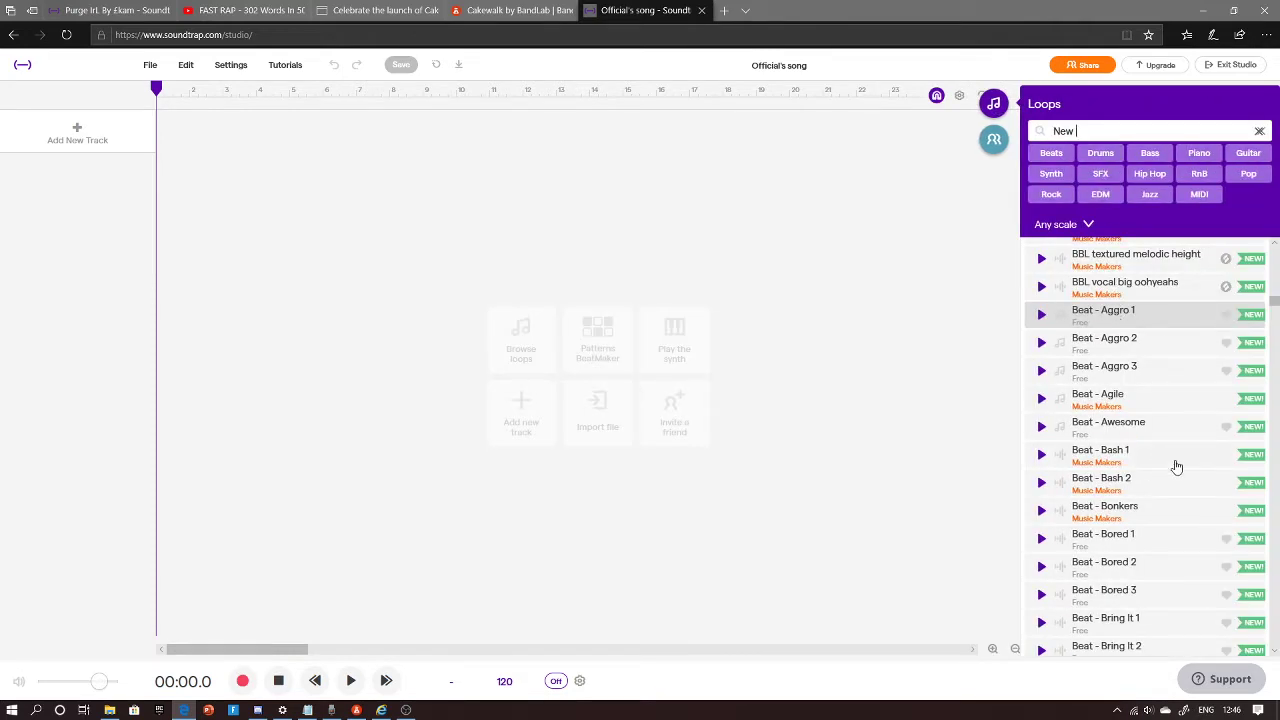
pyautogui.scroll(5, 1140, 468)
pyautogui.scroll(-5, 1140, 468)
pyautogui.scroll(3, 1128, 462)
# Step: Preview Beat - Aggro 1, 2 and 3, ending on Beat - Bored 1
pyautogui.click(1040, 313)
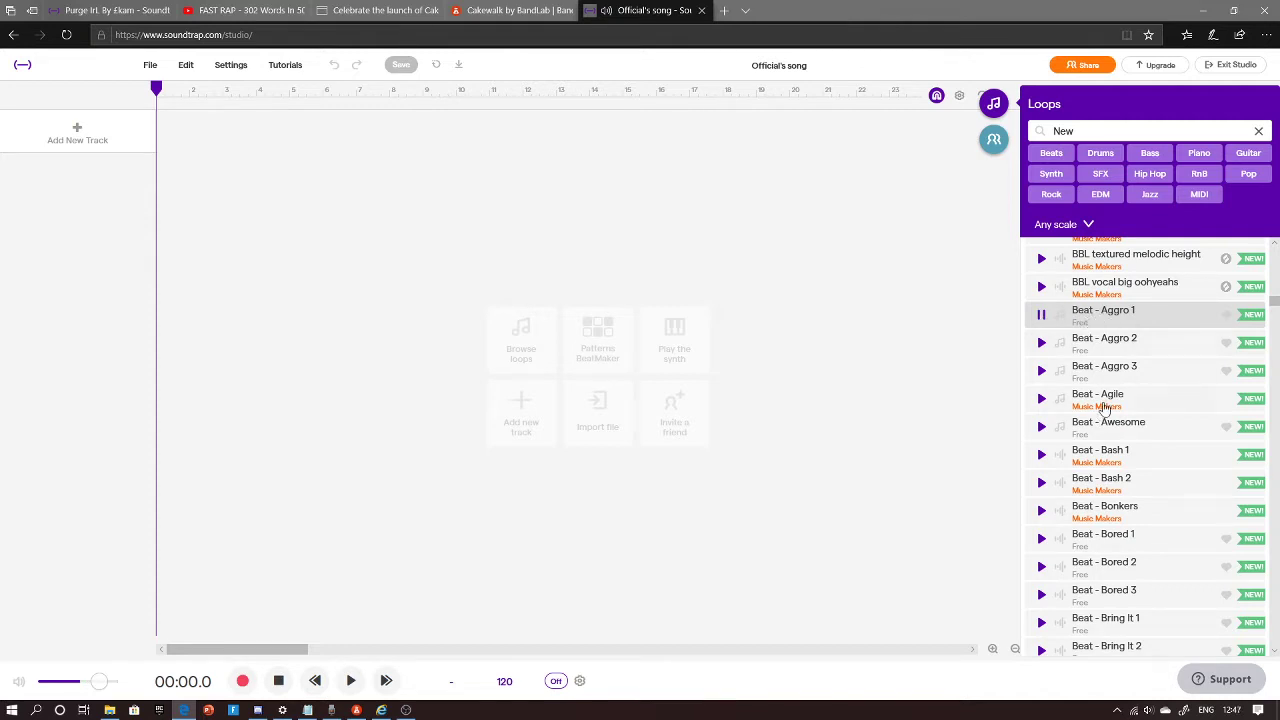
pyautogui.click(1041, 342)
pyautogui.click(1041, 342)
pyautogui.click(1042, 345)
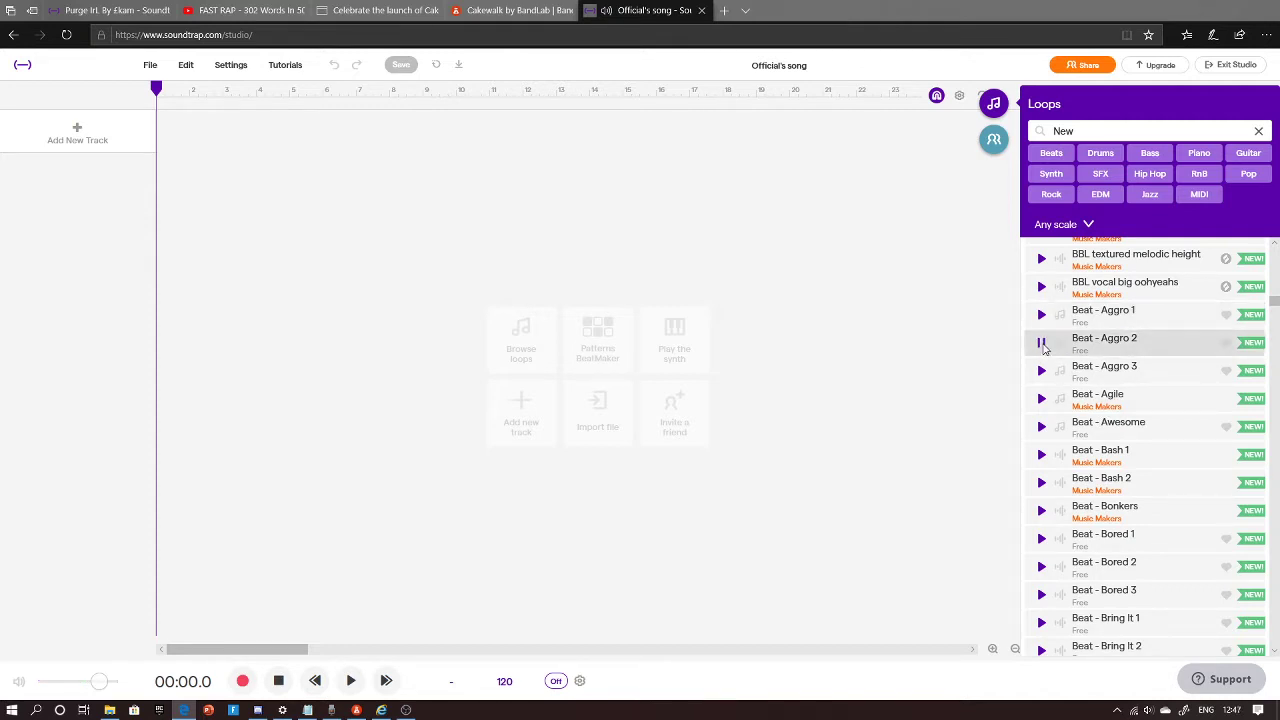
pyautogui.click(1041, 372)
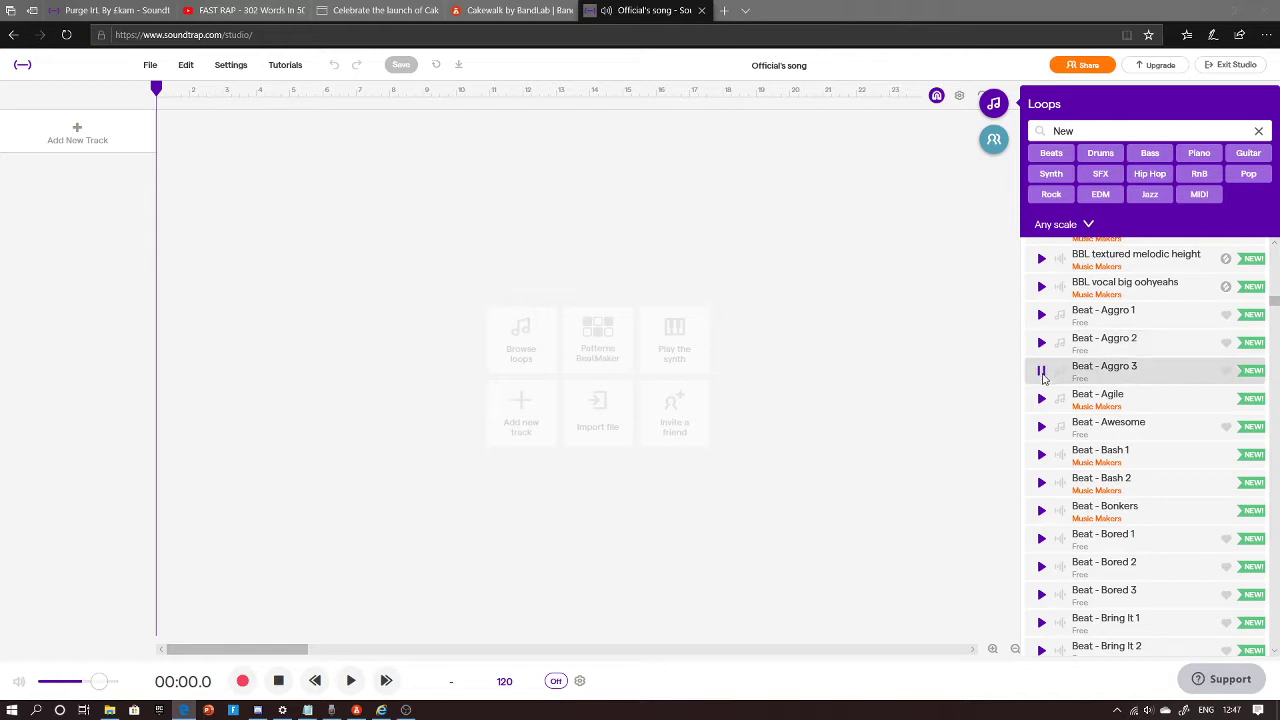
pyautogui.click(1042, 539)
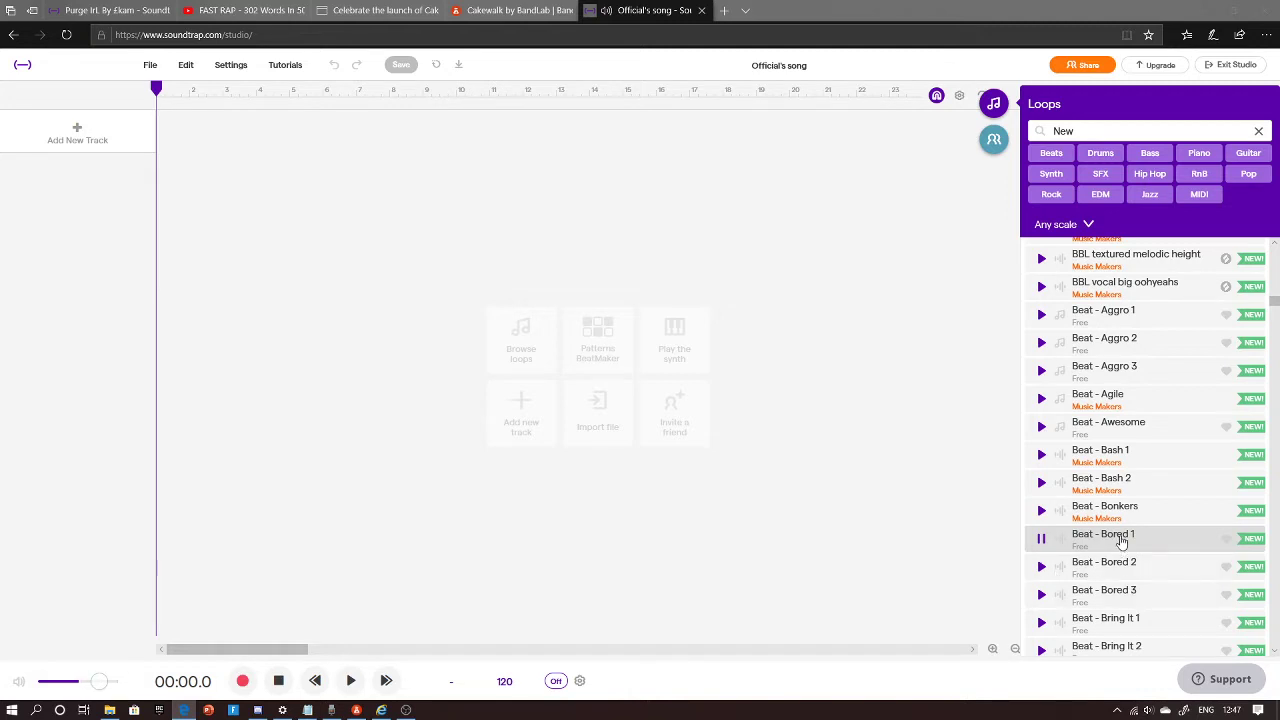
# Step: Add Beat - Bored 1 as a new track at bar 1 and switch off the cycle region
pyautogui.moveTo(1120, 540); pyautogui.dragTo(535, 137)
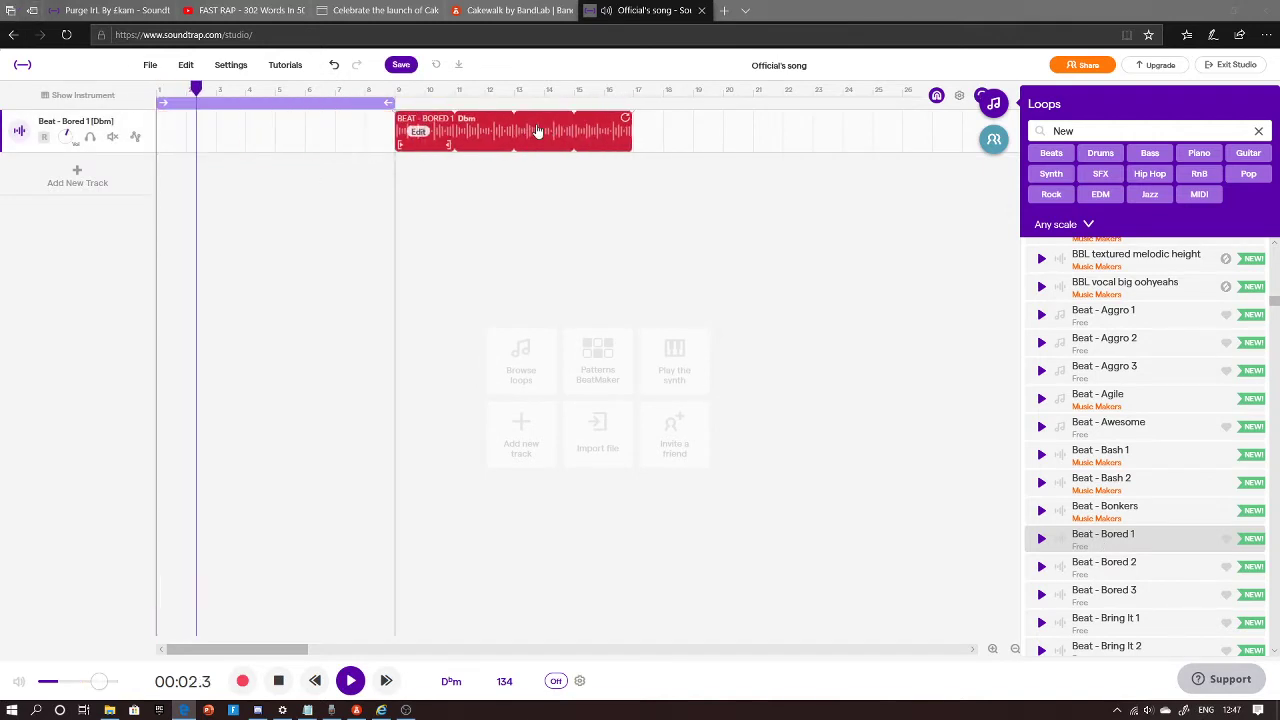
pyautogui.click(360, 104)
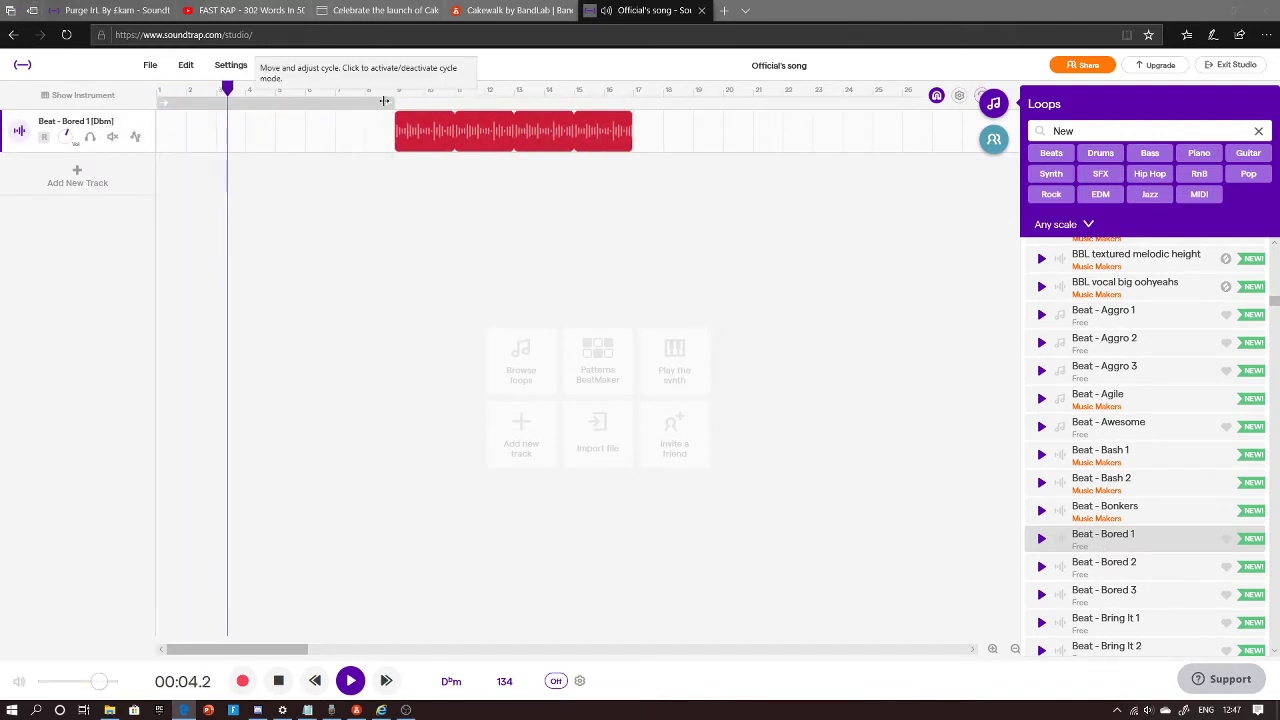
pyautogui.click(378, 104)
pyautogui.moveTo(420, 130); pyautogui.dragTo(182, 130)
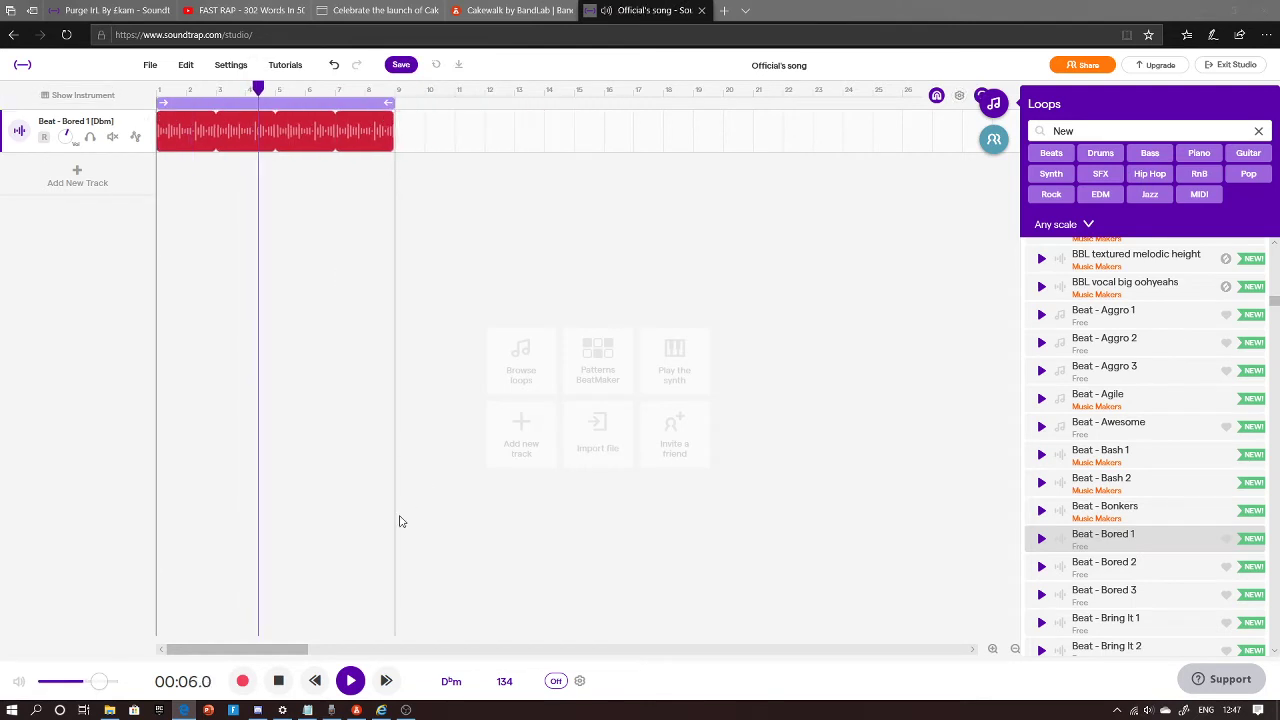
pyautogui.click(350, 681)
pyautogui.press('Left')
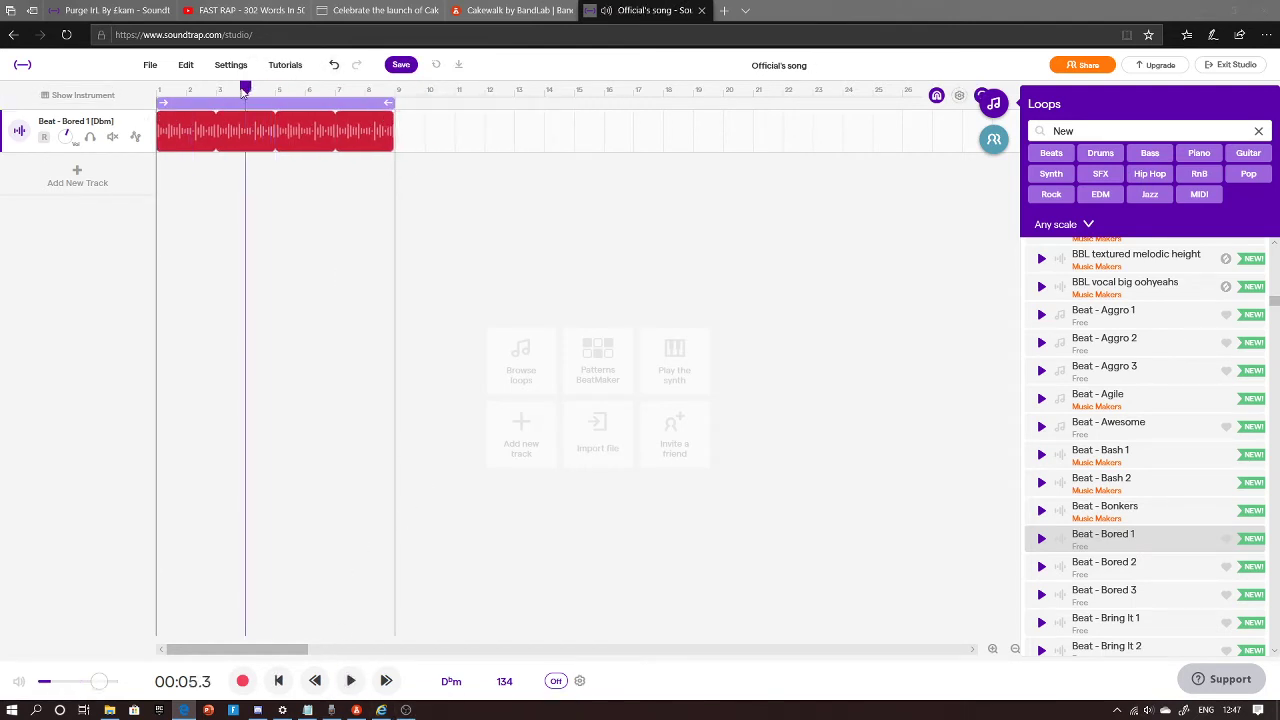
pyautogui.press('Return')
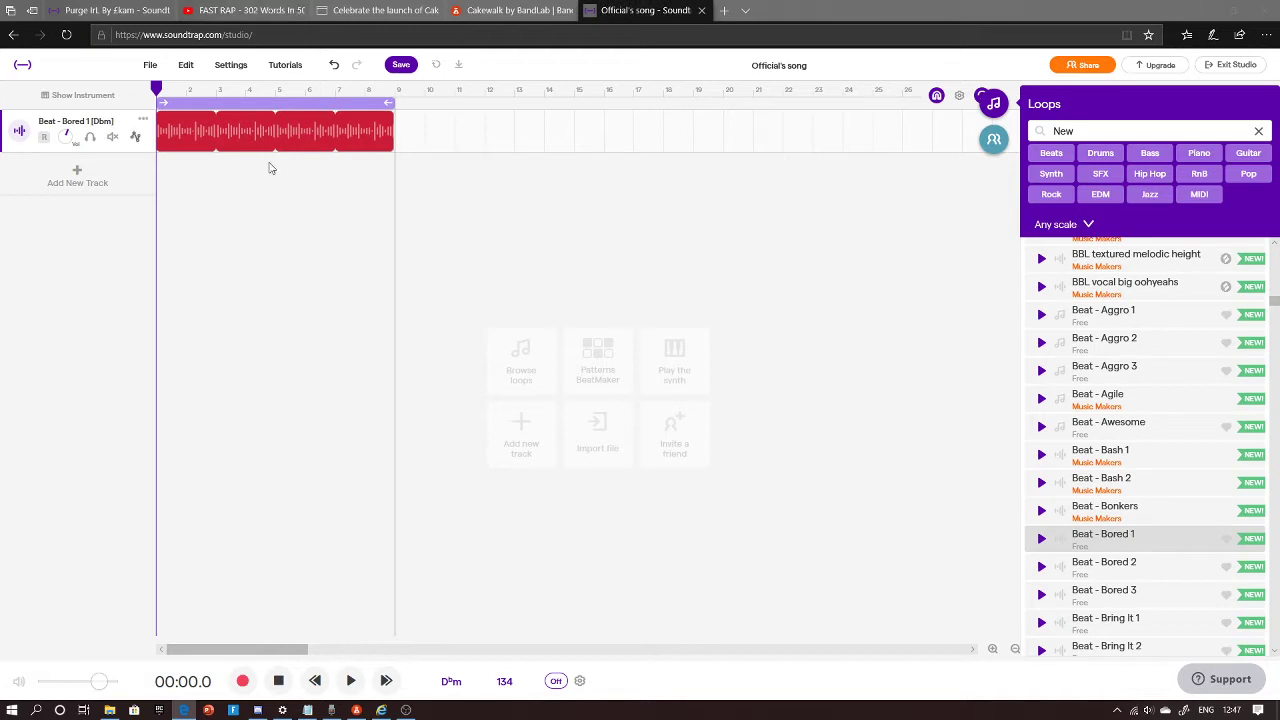
pyautogui.moveTo(257, 130)
pyautogui.click(184, 98)
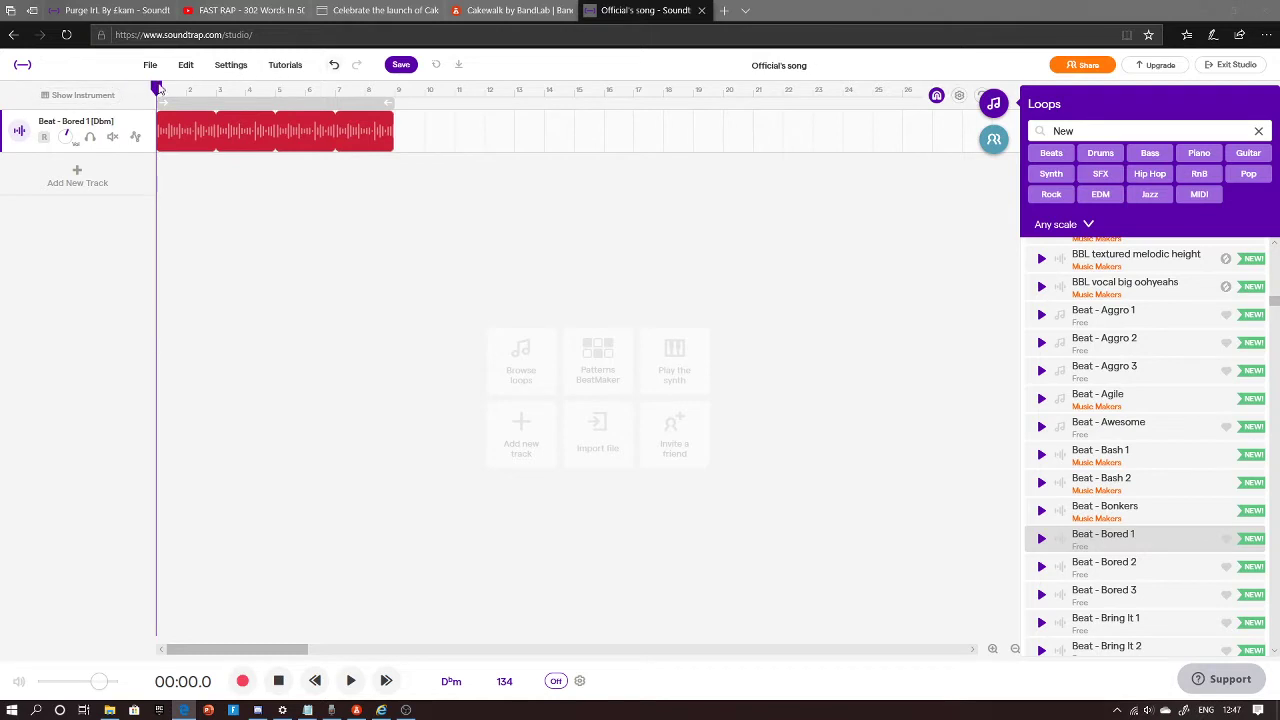
# Step: Play the Beat - Bored 1 track from the start to hear the beat
pyautogui.press('space')
pyautogui.press('space')
pyautogui.click(364, 90)
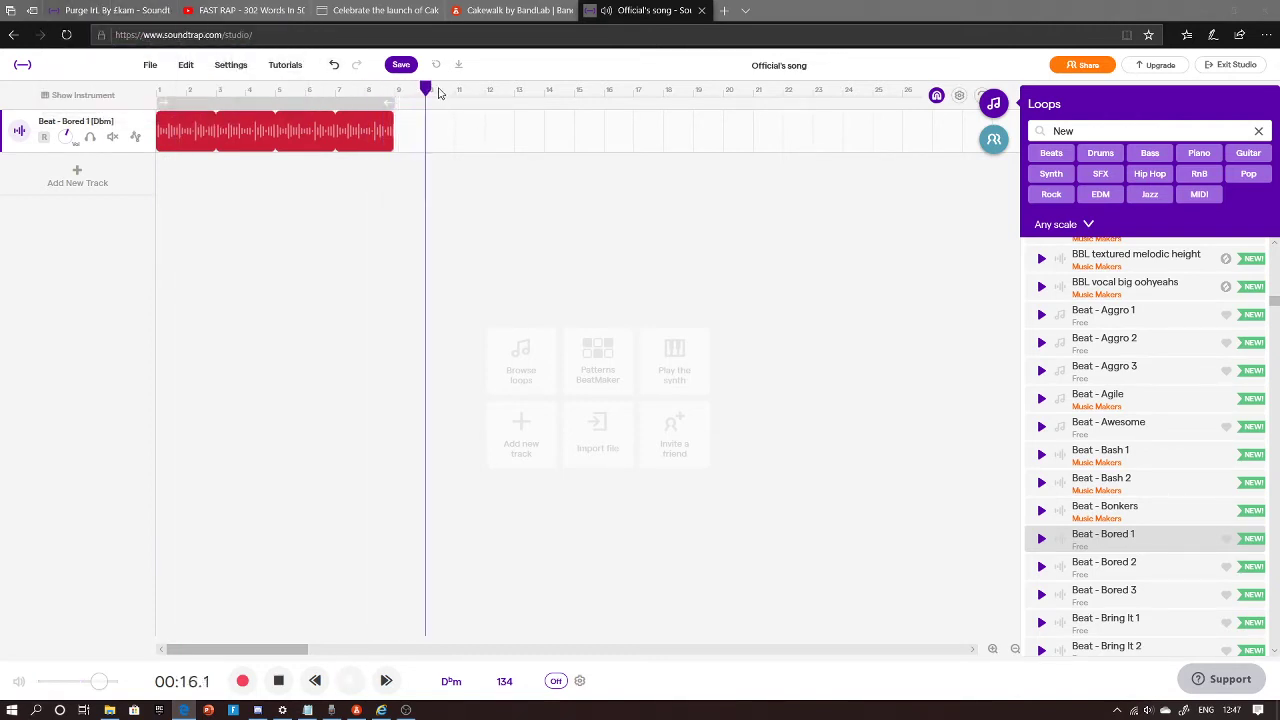
pyautogui.press('space')
pyautogui.press('Return')
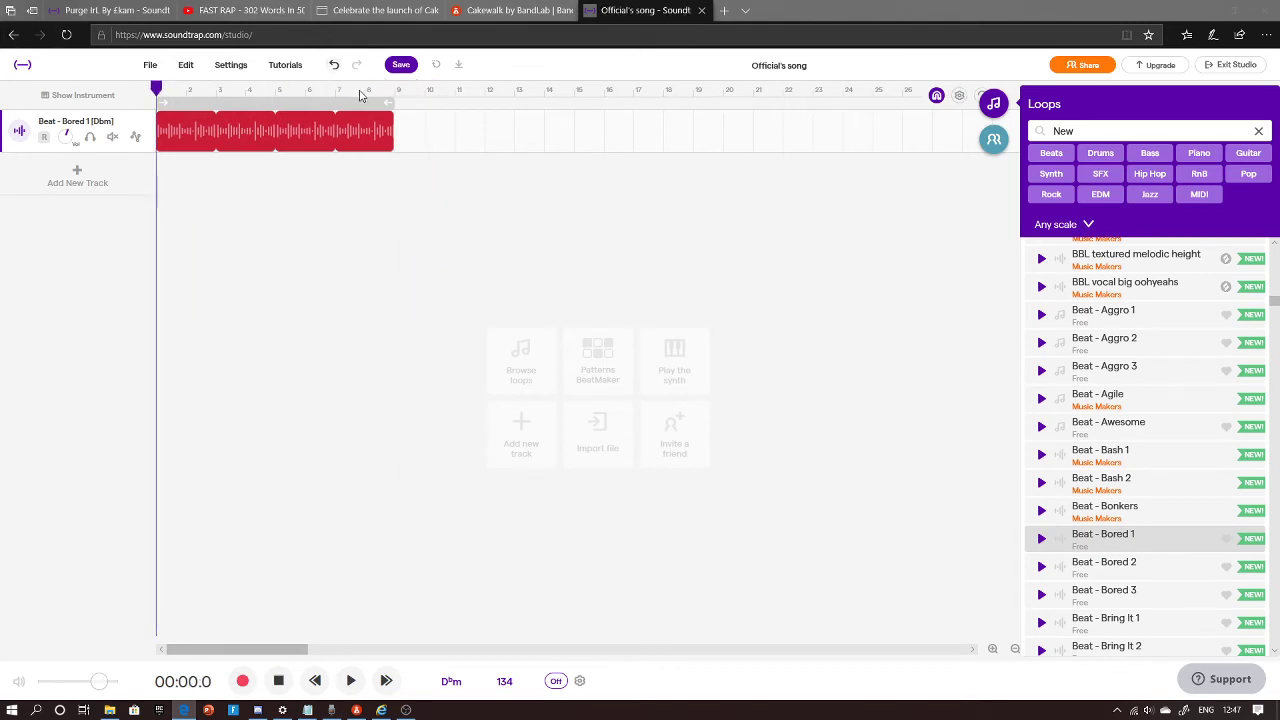
pyautogui.click(358, 114)
pyautogui.press('space')
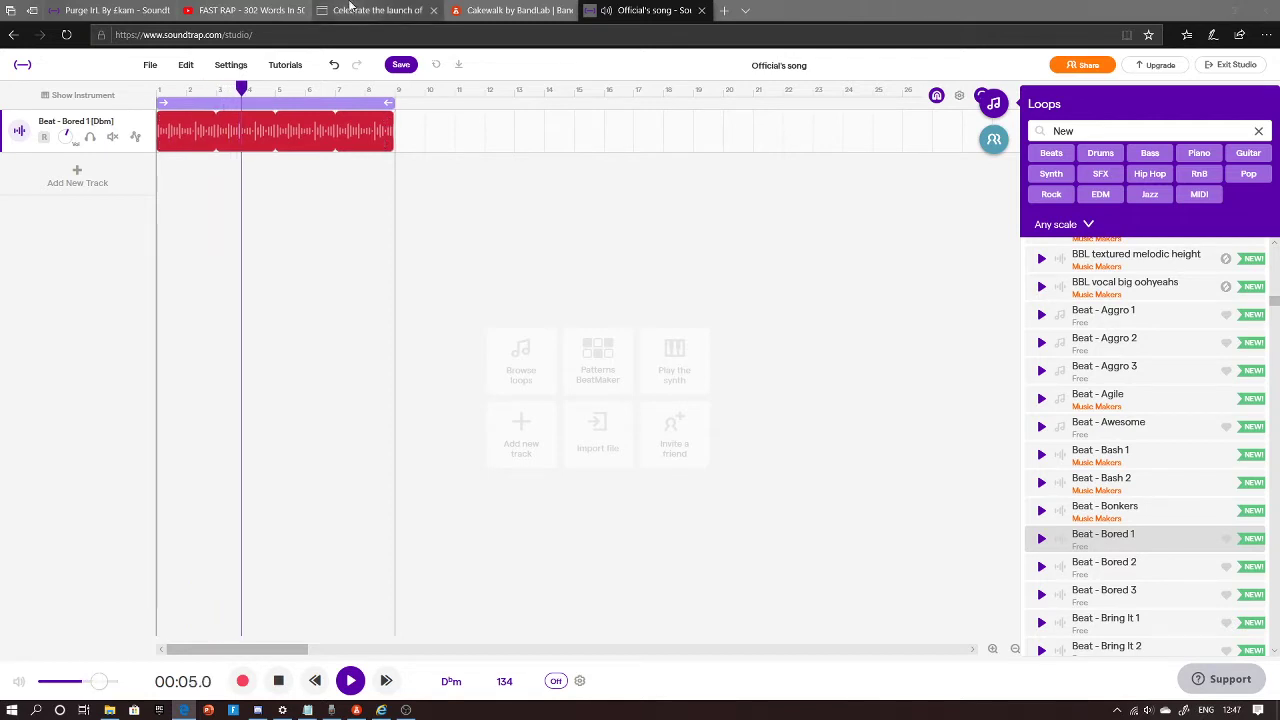
pyautogui.click(335, 92)
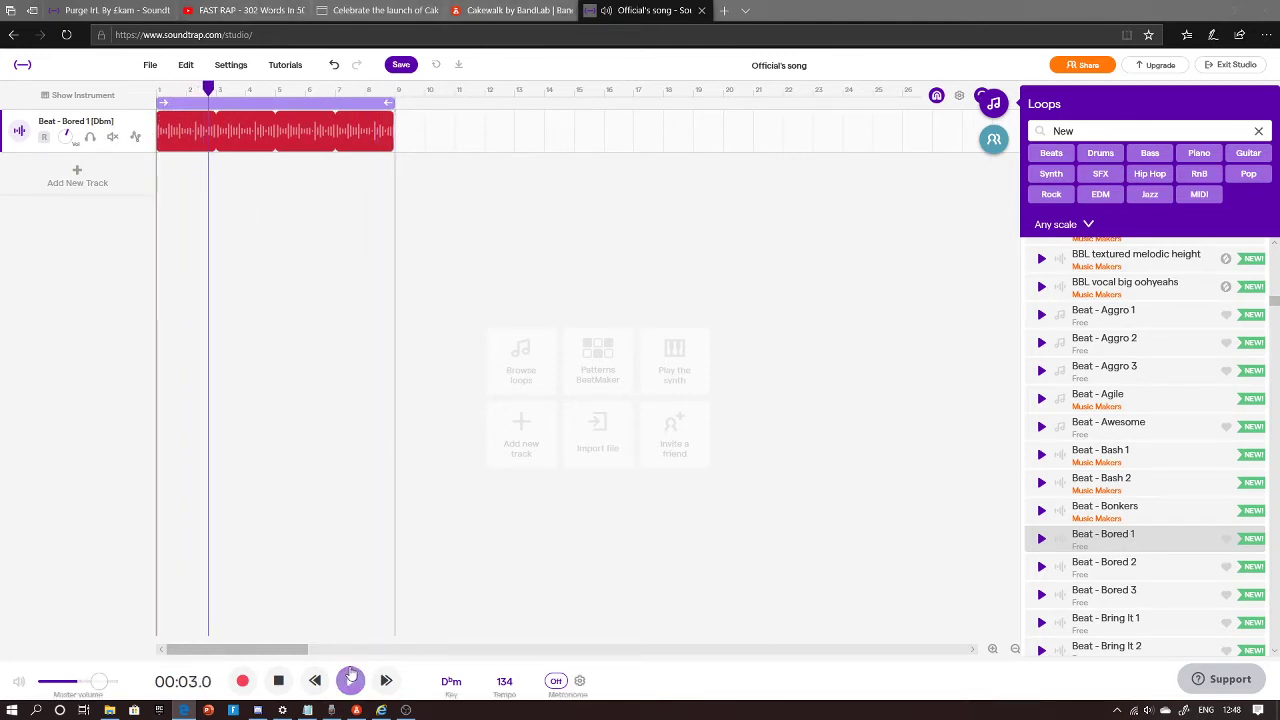
pyautogui.click(350, 680)
# Step: Extend the cycle region and move the Beat - Bored 1 clip to start at bar 9
pyautogui.moveTo(307, 138); pyautogui.dragTo(416, 162)
pyautogui.moveTo(390, 102); pyautogui.dragTo(641, 230)
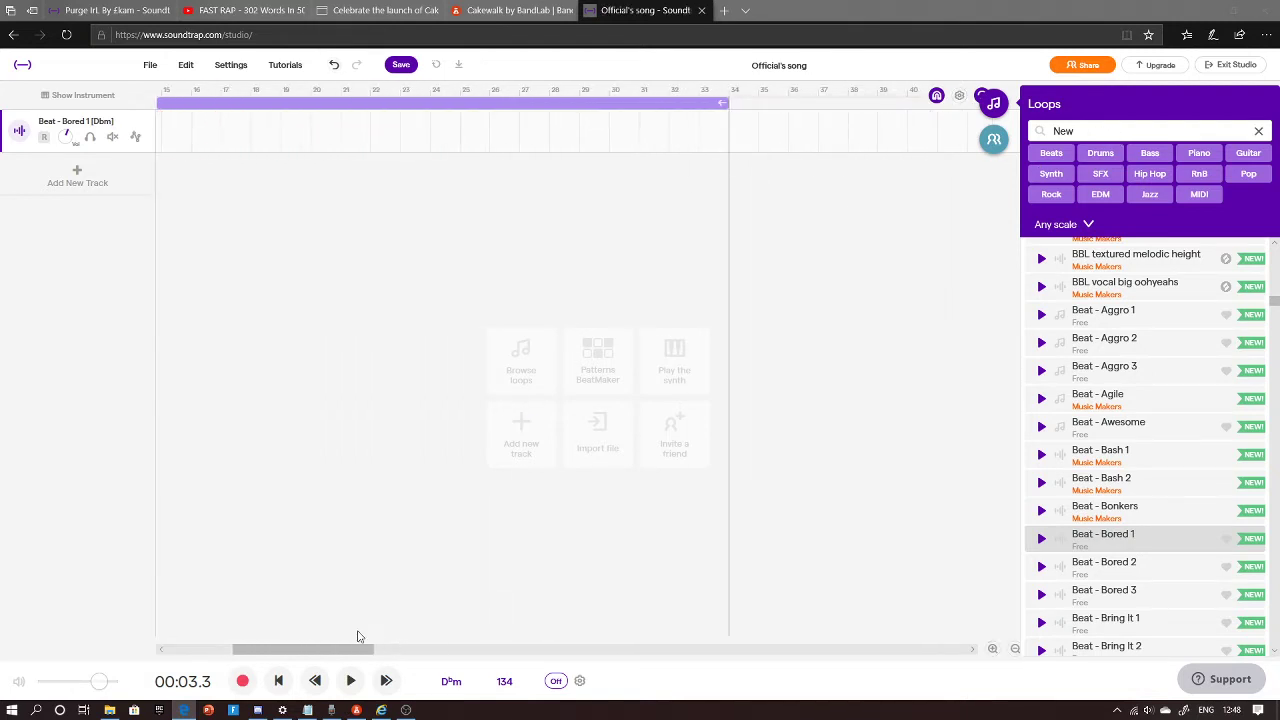
pyautogui.moveTo(351, 649); pyautogui.dragTo(10, 553)
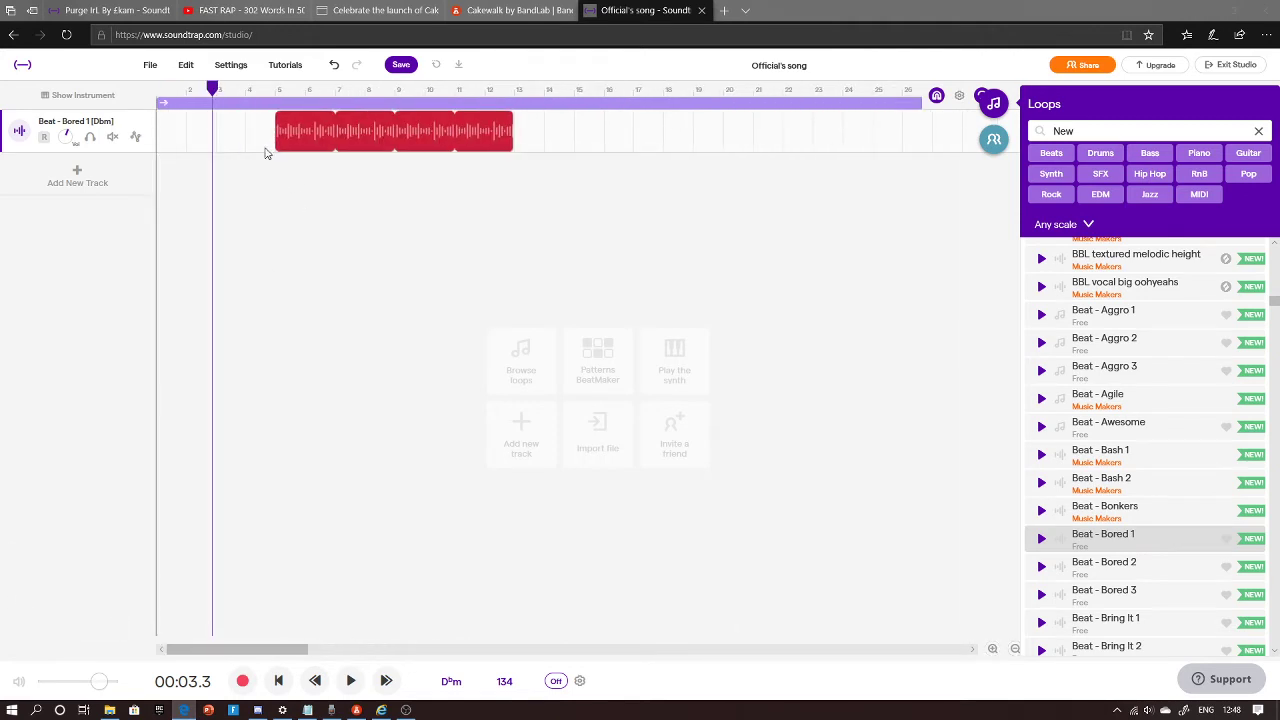
pyautogui.moveTo(370, 130); pyautogui.dragTo(479, 147)
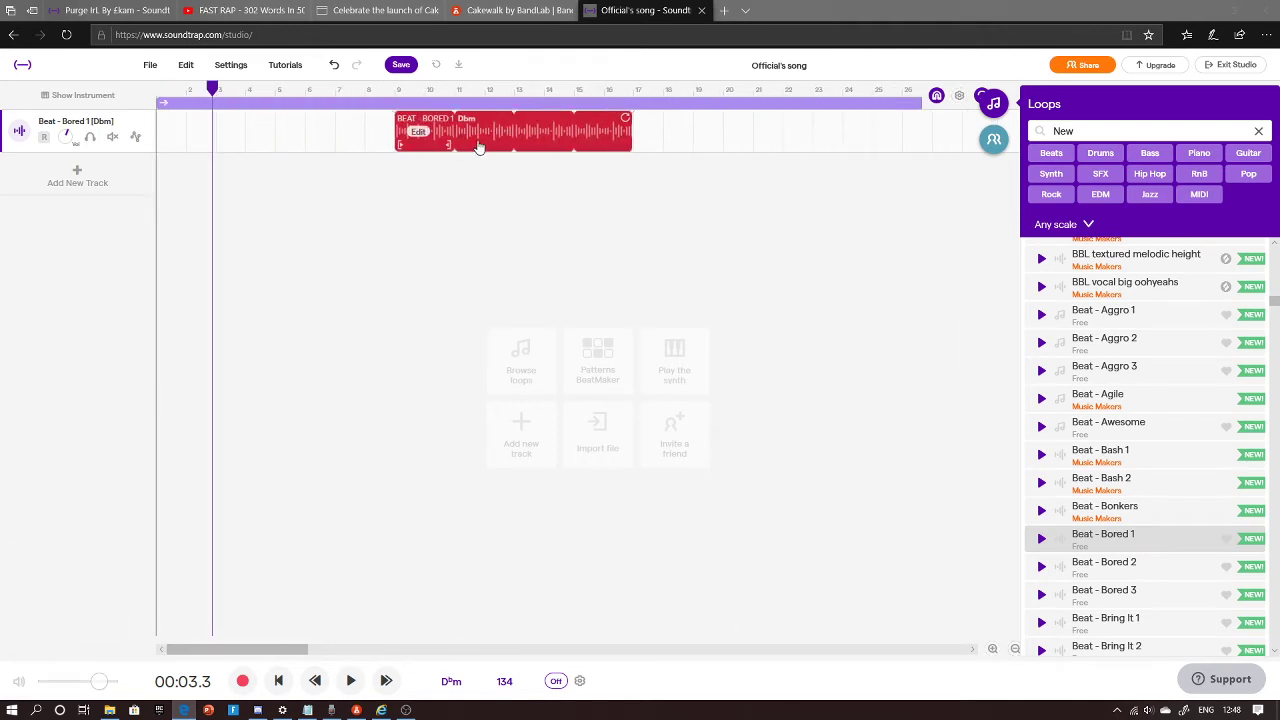
pyautogui.scroll(-3, 1130, 588)
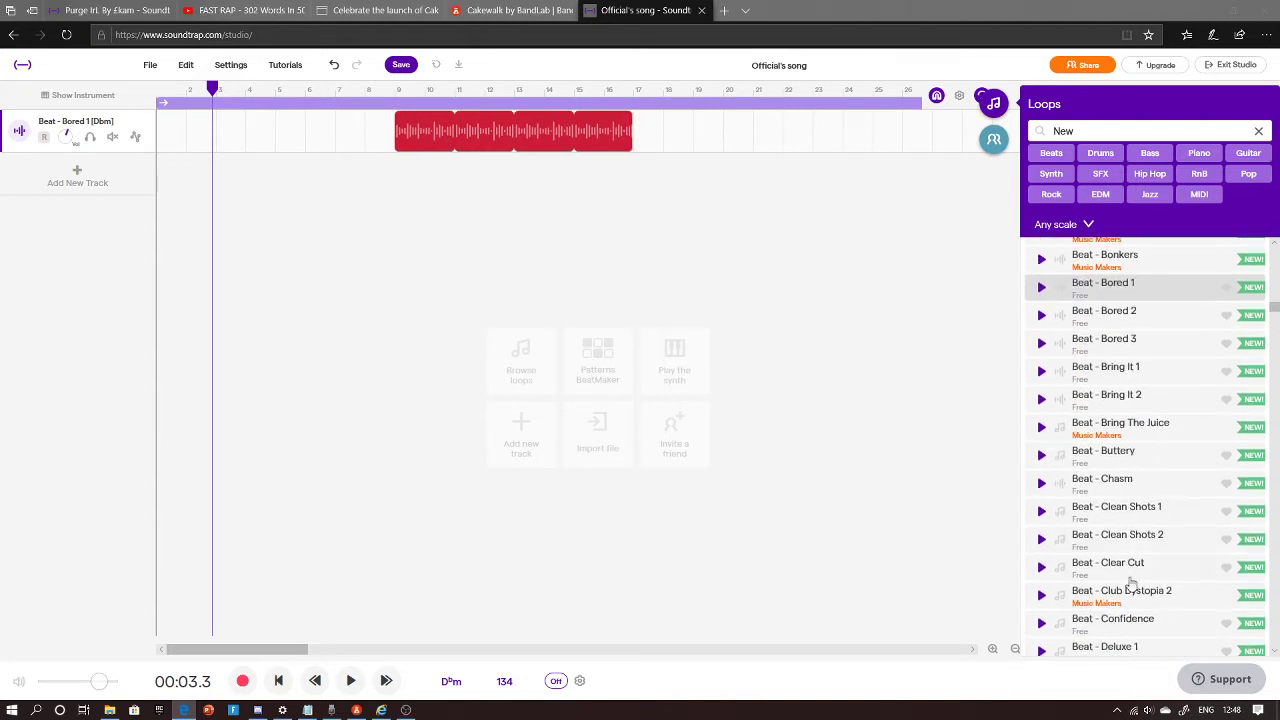
pyautogui.click(1041, 484)
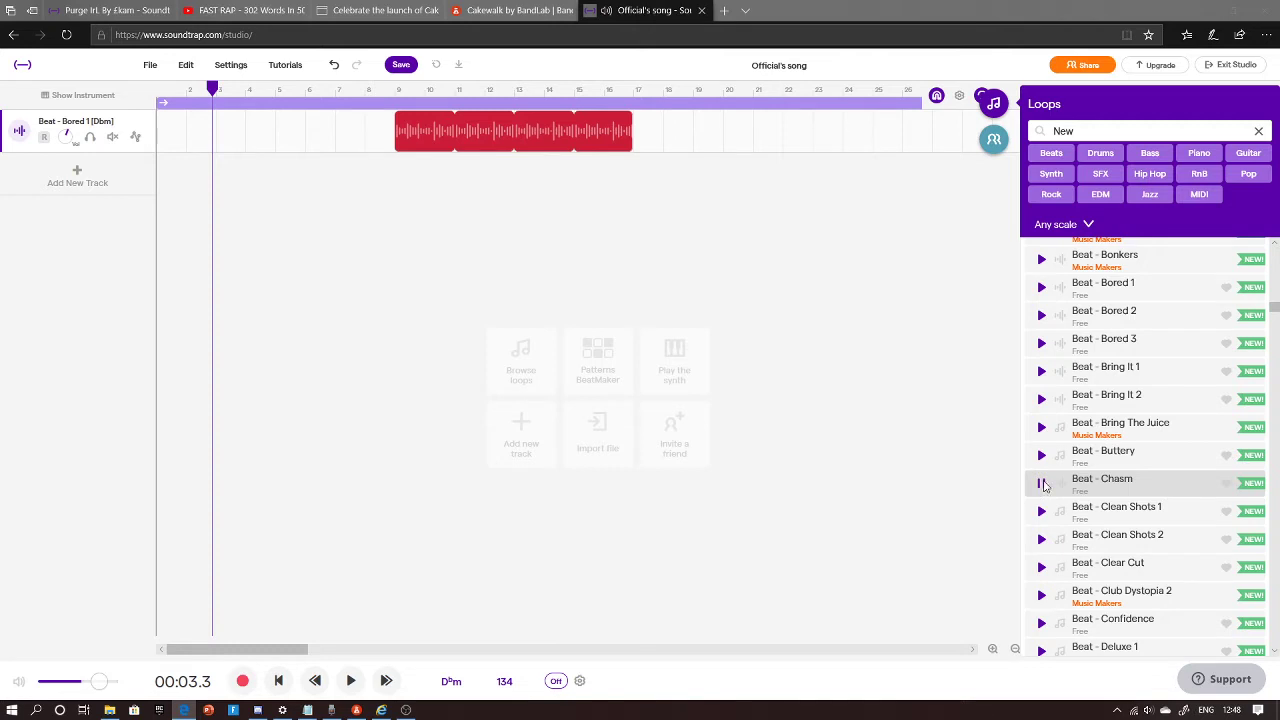
pyautogui.click(1199, 153)
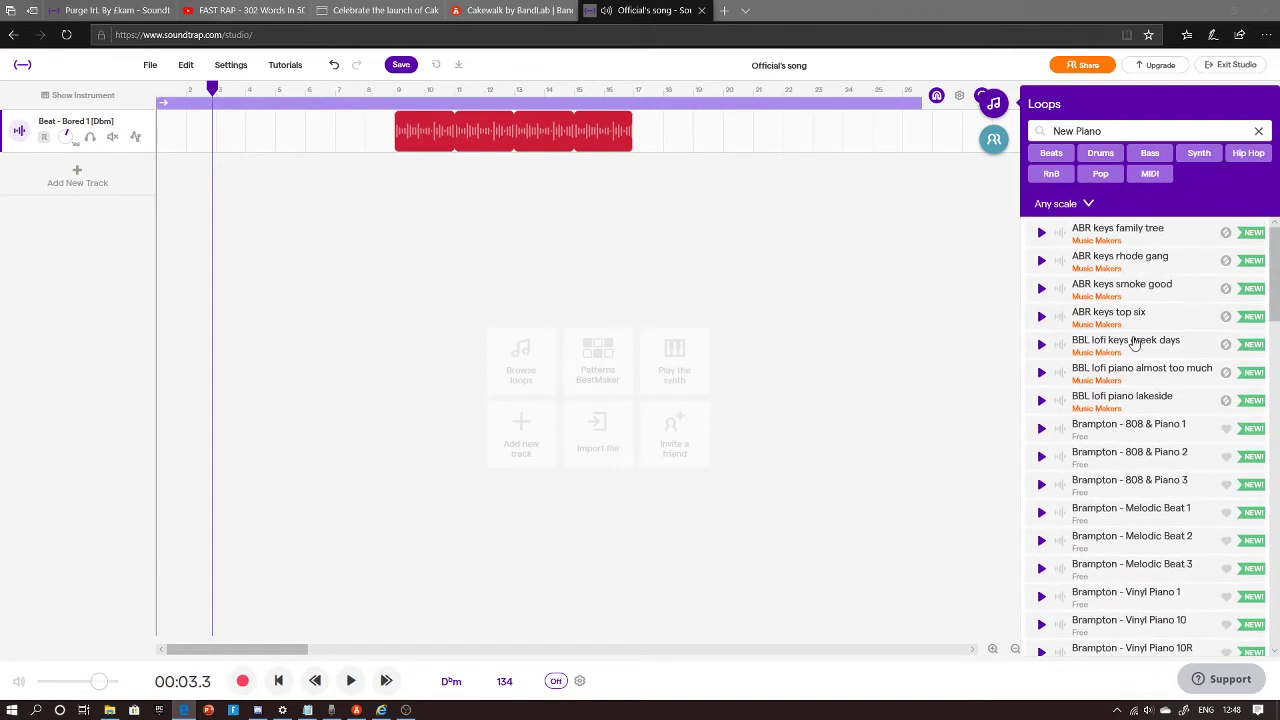
pyautogui.click(1041, 430)
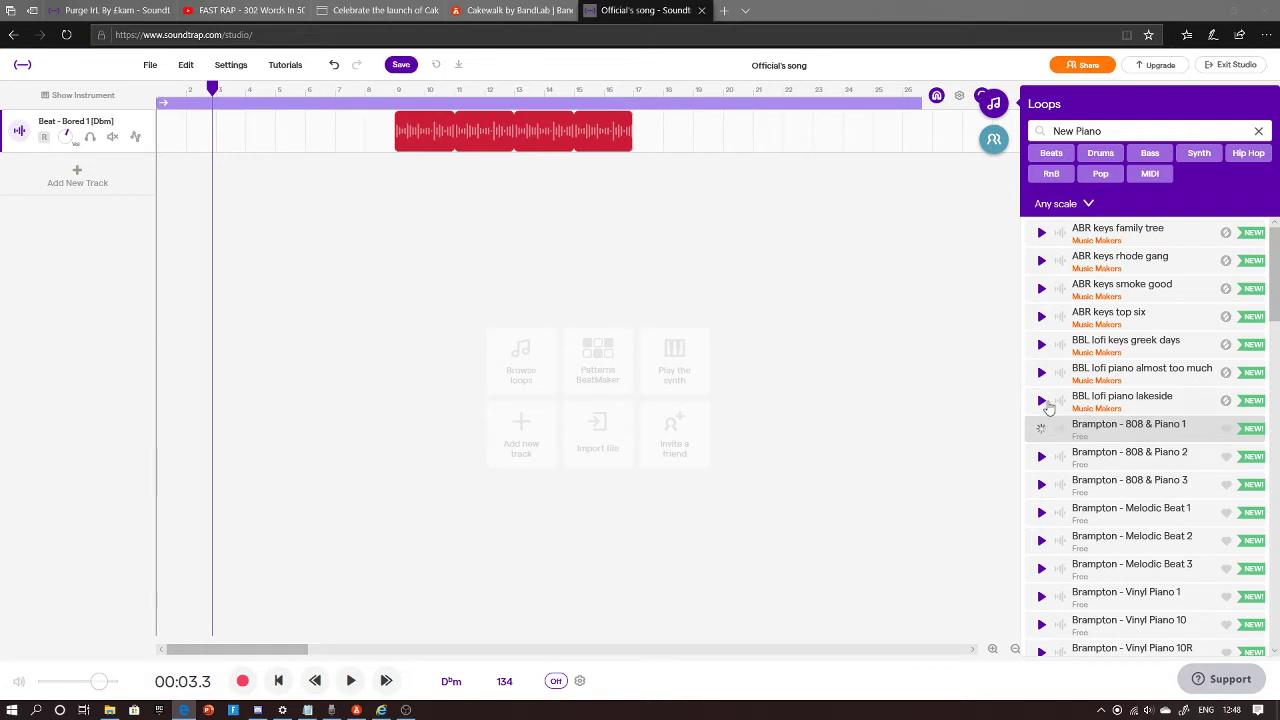
pyautogui.click(1041, 401)
pyautogui.click(1041, 430)
pyautogui.click(1041, 456)
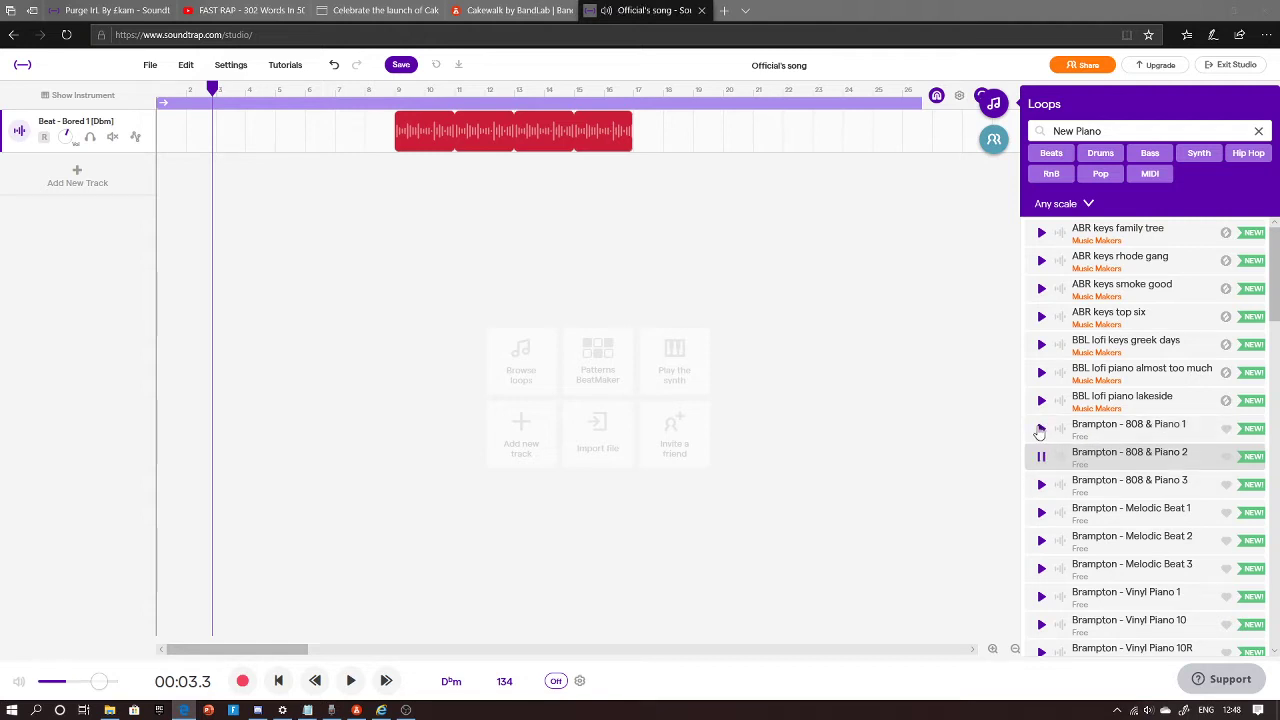
pyautogui.click(1040, 430)
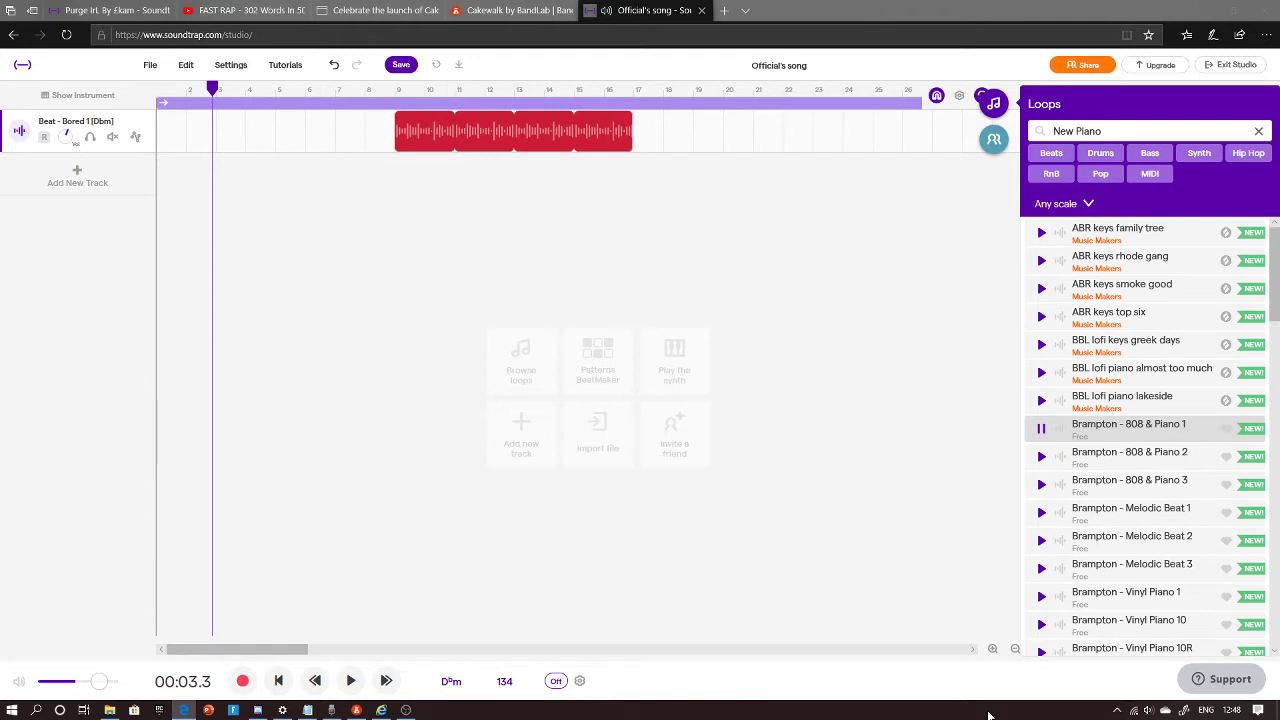
pyautogui.click(1041, 597)
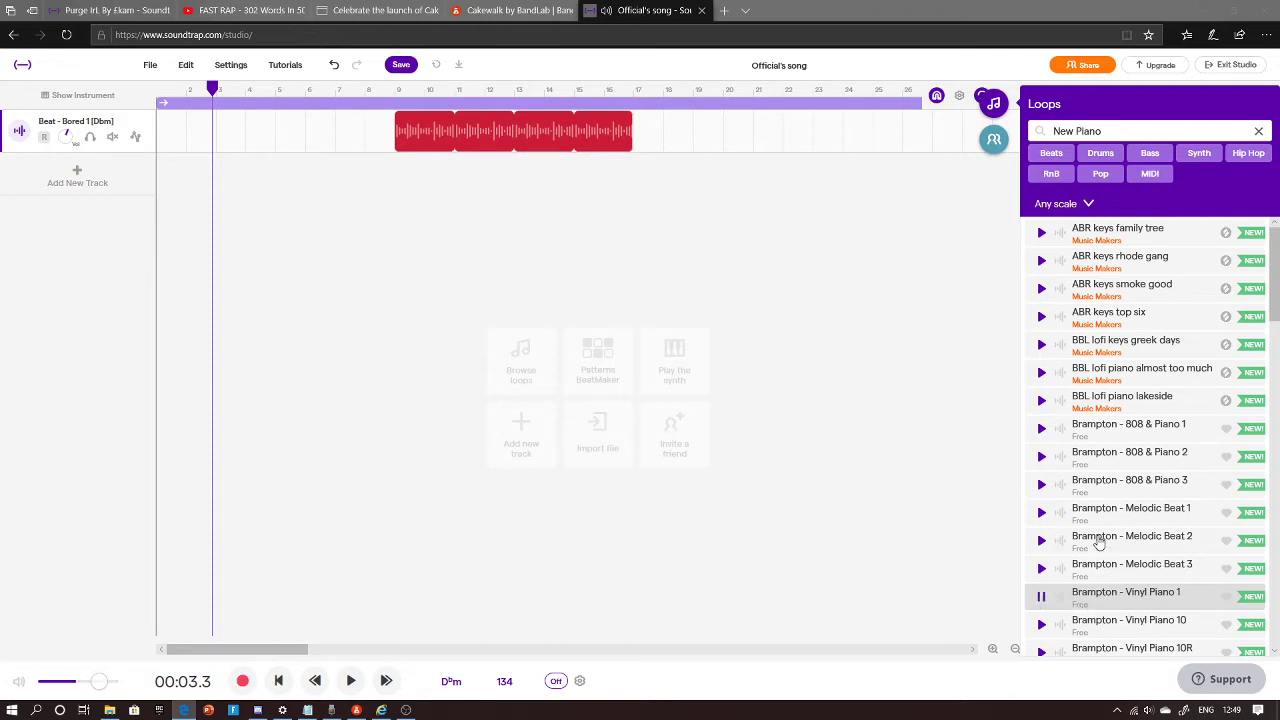
pyautogui.click(1041, 514)
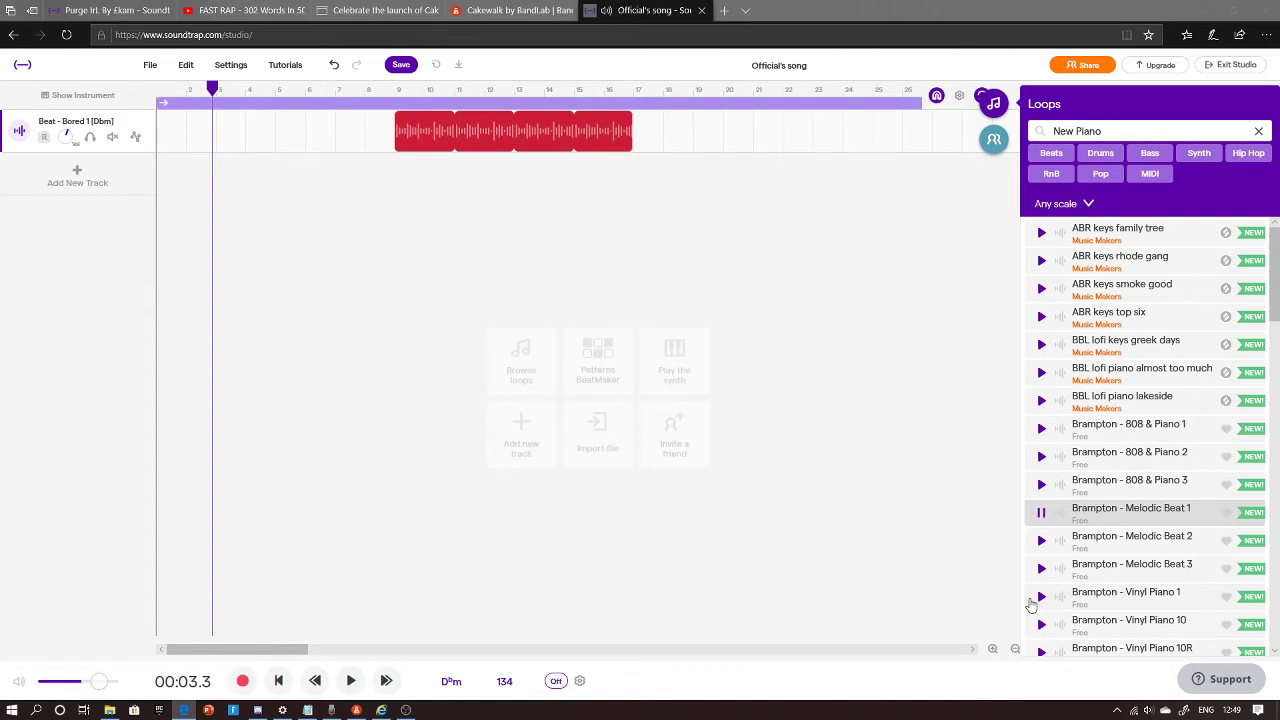
# Step: Add Brampton 808 & Piano 1 from bar 1 and Melodic Beat 1 near bar 5 as tracks
pyautogui.moveTo(1150, 425); pyautogui.dragTo(198, 185)
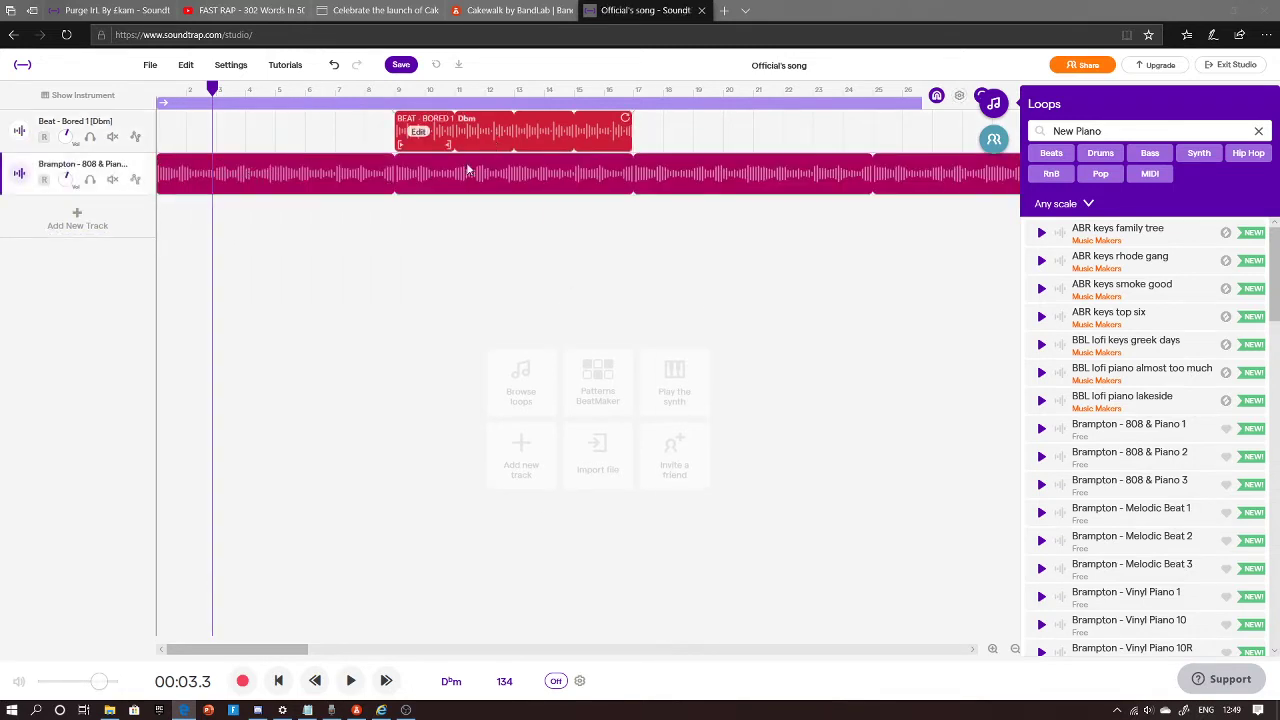
pyautogui.moveTo(259, 649)
pyautogui.mouseDown()
pyautogui.moveTo(414, 645)
pyautogui.moveTo(259, 649)
pyautogui.mouseUp()
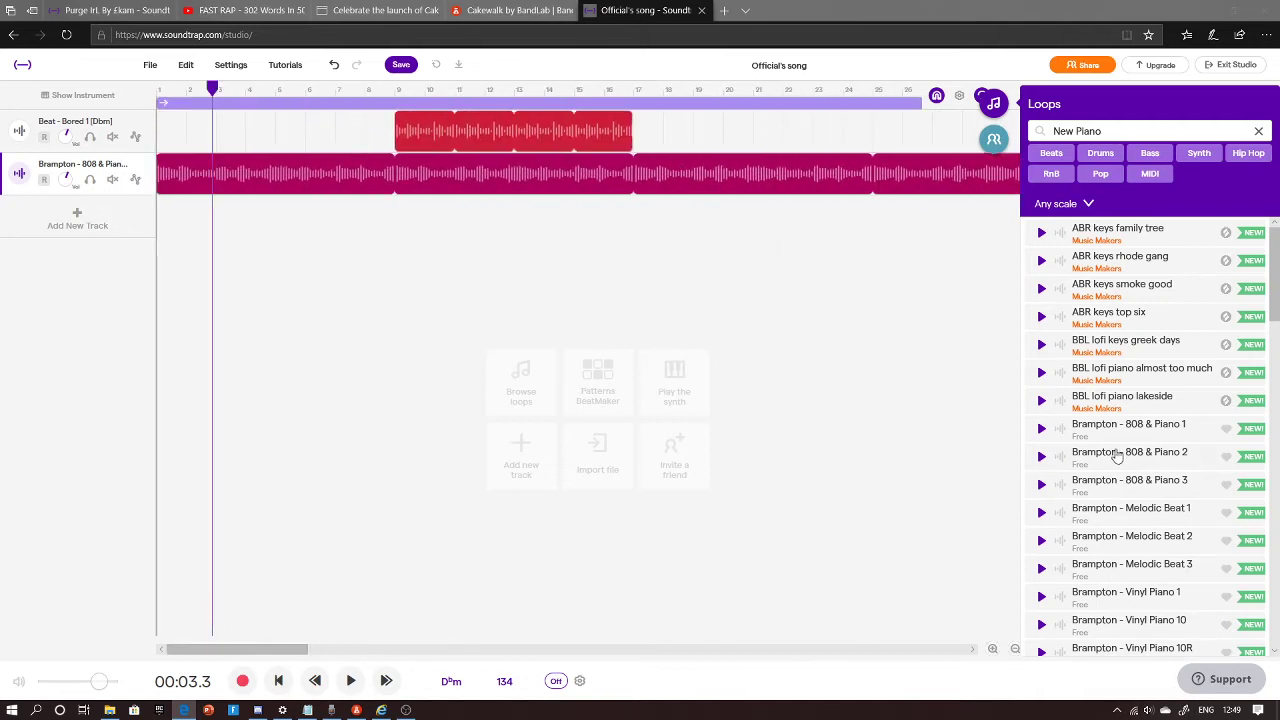
pyautogui.moveTo(1119, 505); pyautogui.dragTo(278, 258)
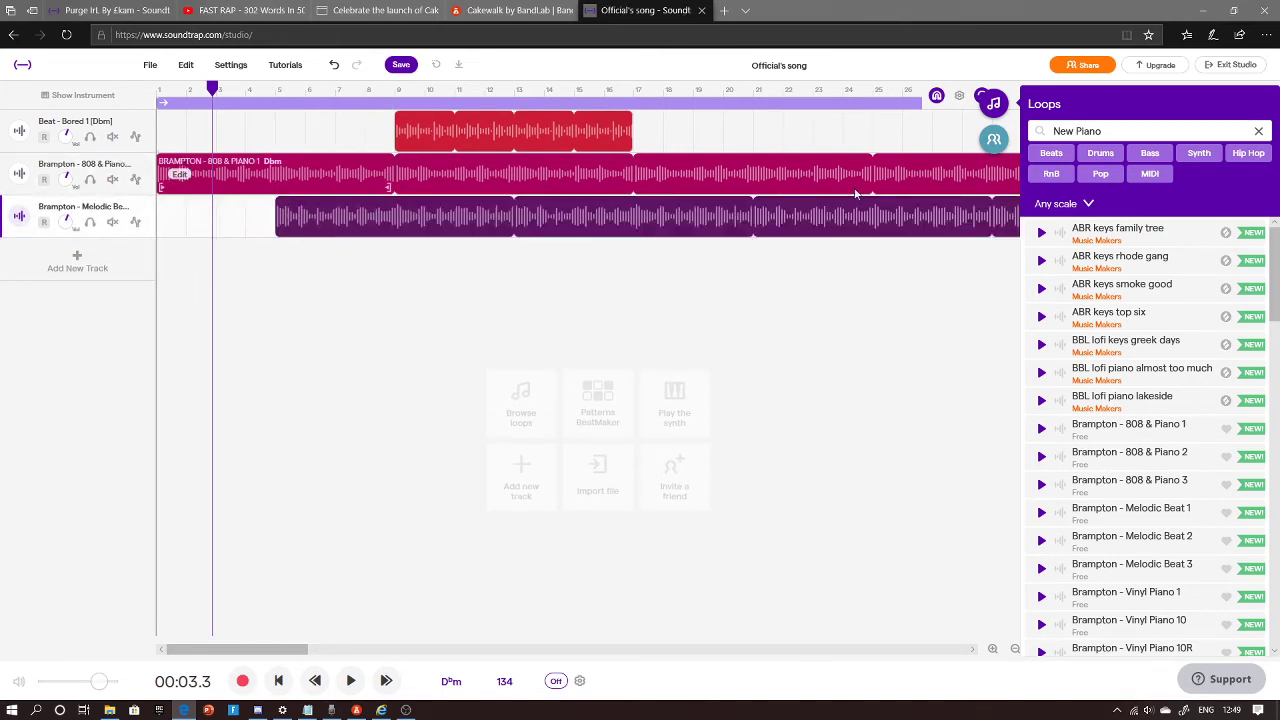
# Step: Trim the Melodic Beat 1 clip to end at bar 34 and rewind to the start
pyautogui.click(993, 103)
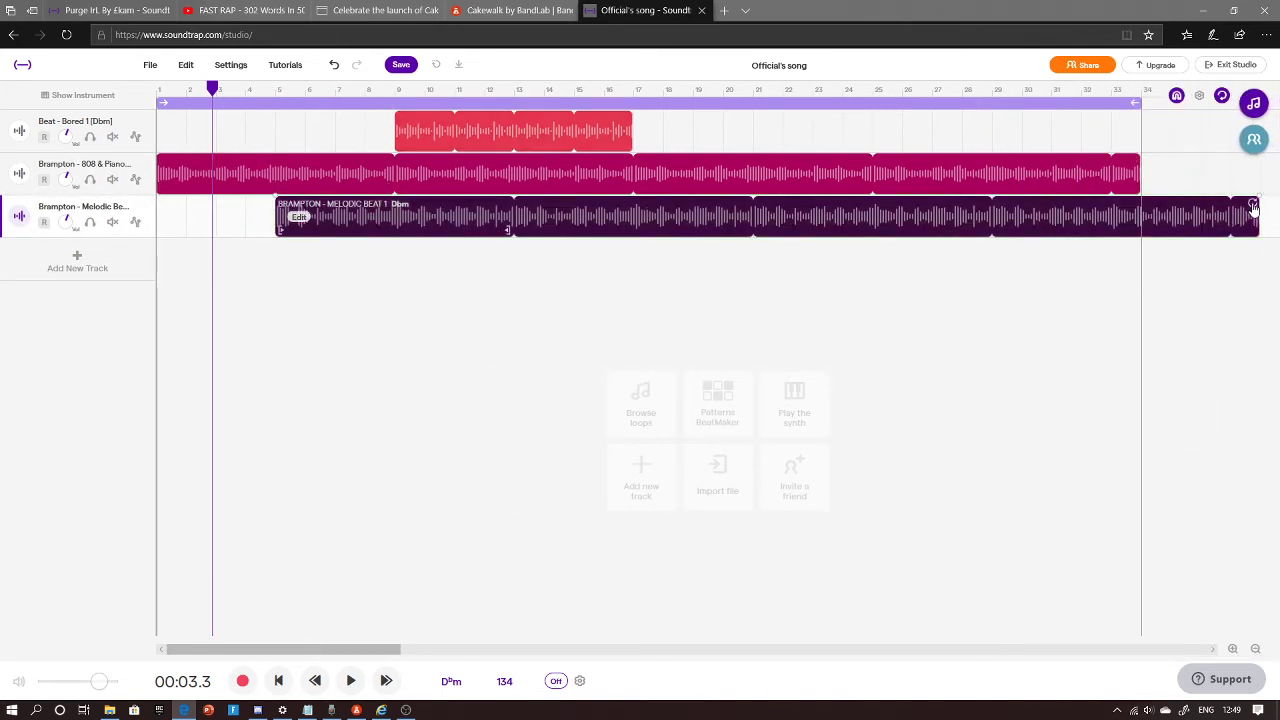
pyautogui.hscroll(3, 1200, 215)
pyautogui.moveTo(1166, 212); pyautogui.dragTo(1051, 212)
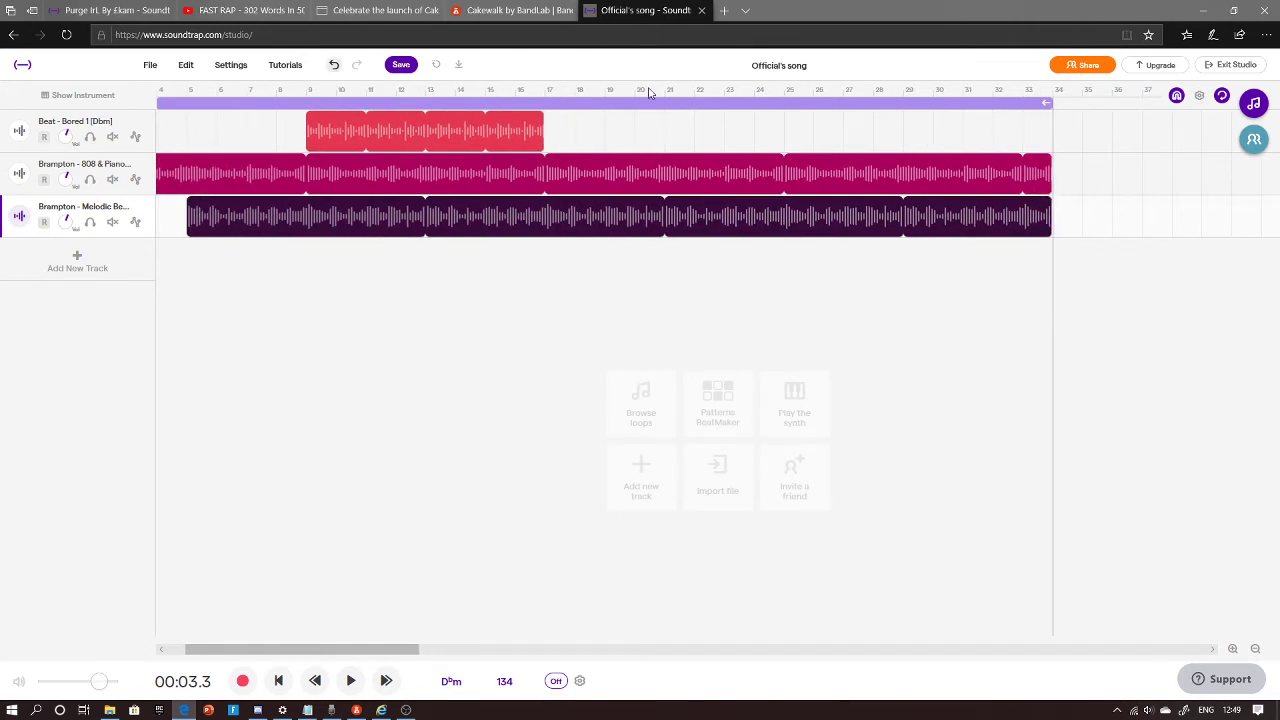
pyautogui.press('Return')
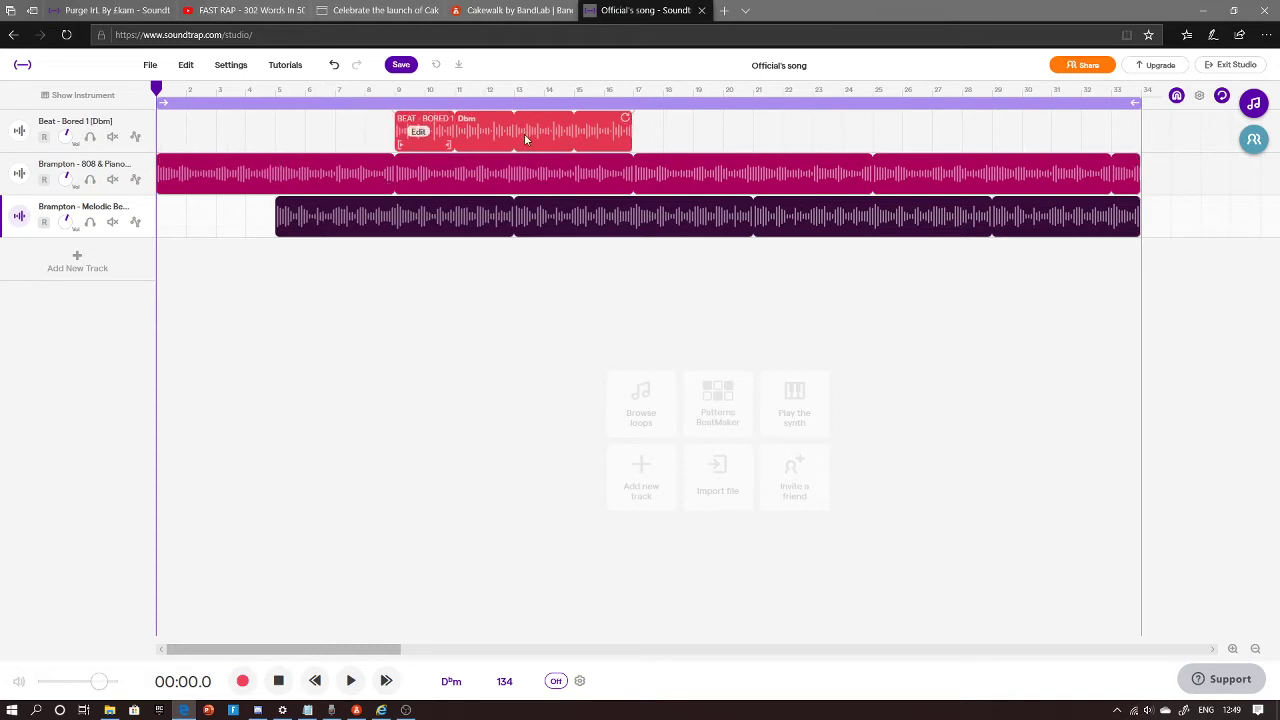
# Step: Delete the Beat - Bored 1 clip and play the song from the start
pyautogui.click(514, 133)
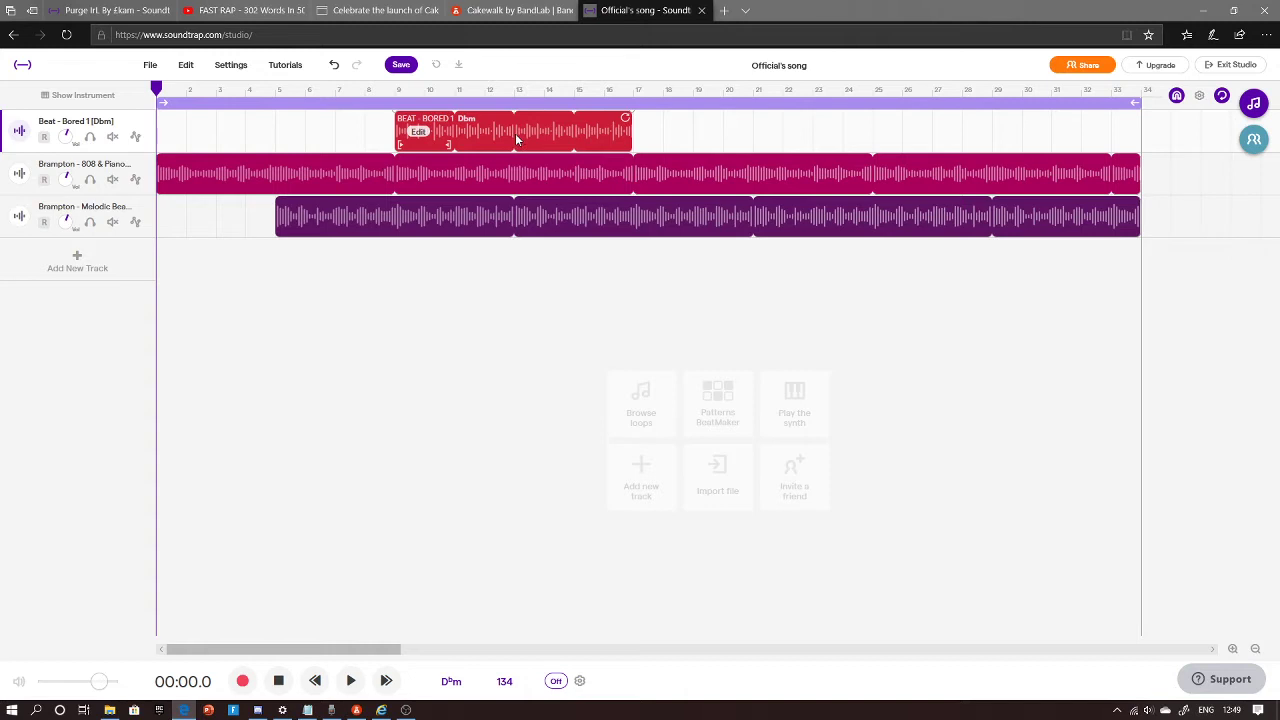
pyautogui.rightClick(516, 138)
pyautogui.click(434, 357)
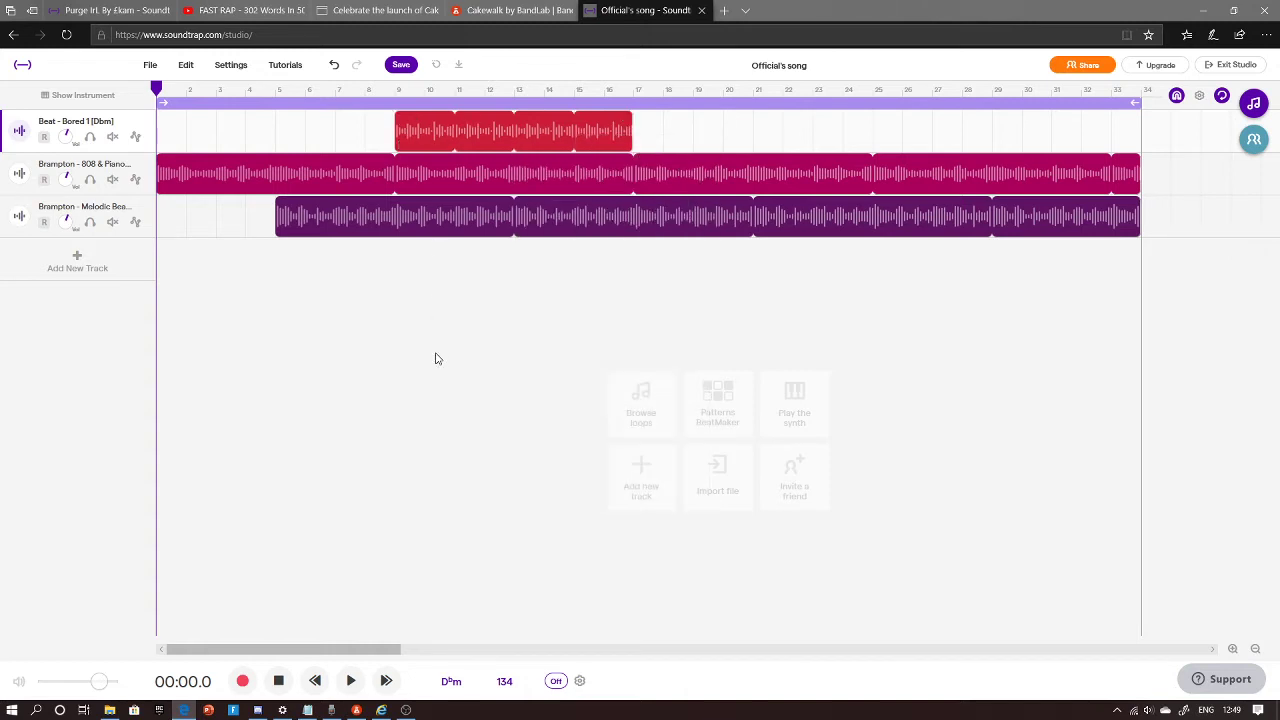
pyautogui.click(430, 130)
pyautogui.click(514, 92)
pyautogui.rightClick(487, 141)
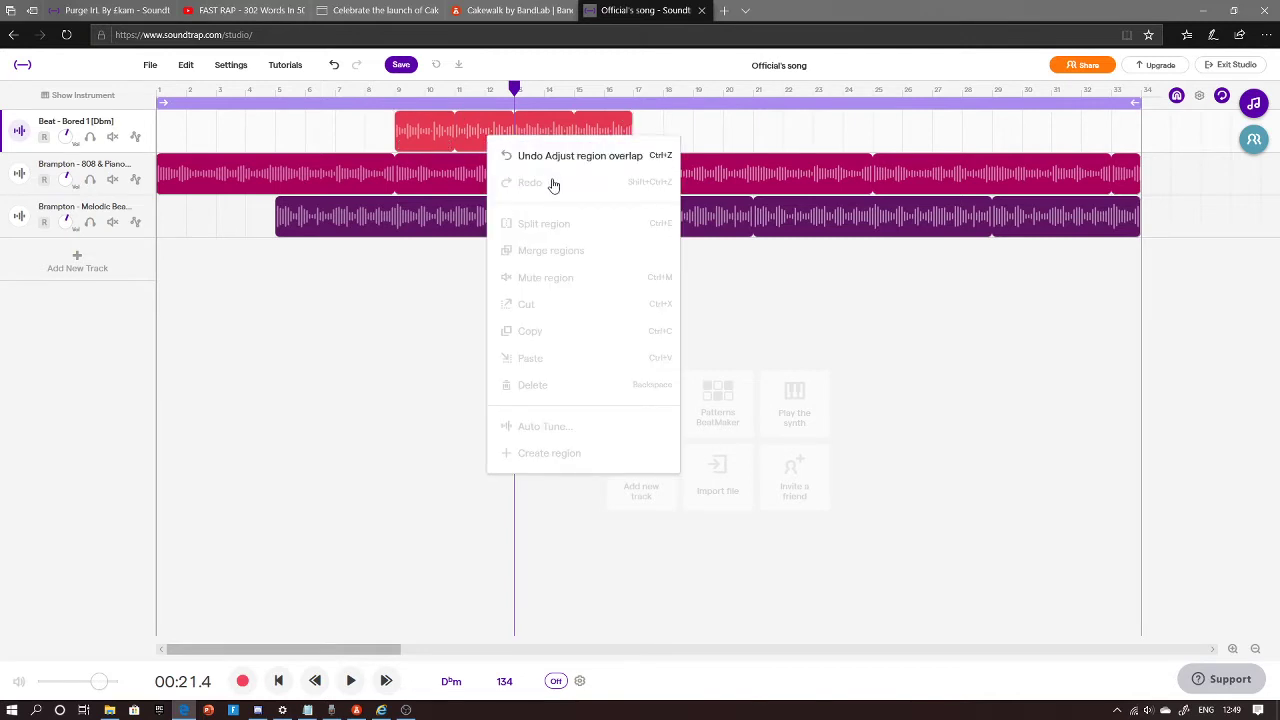
pyautogui.click(329, 320)
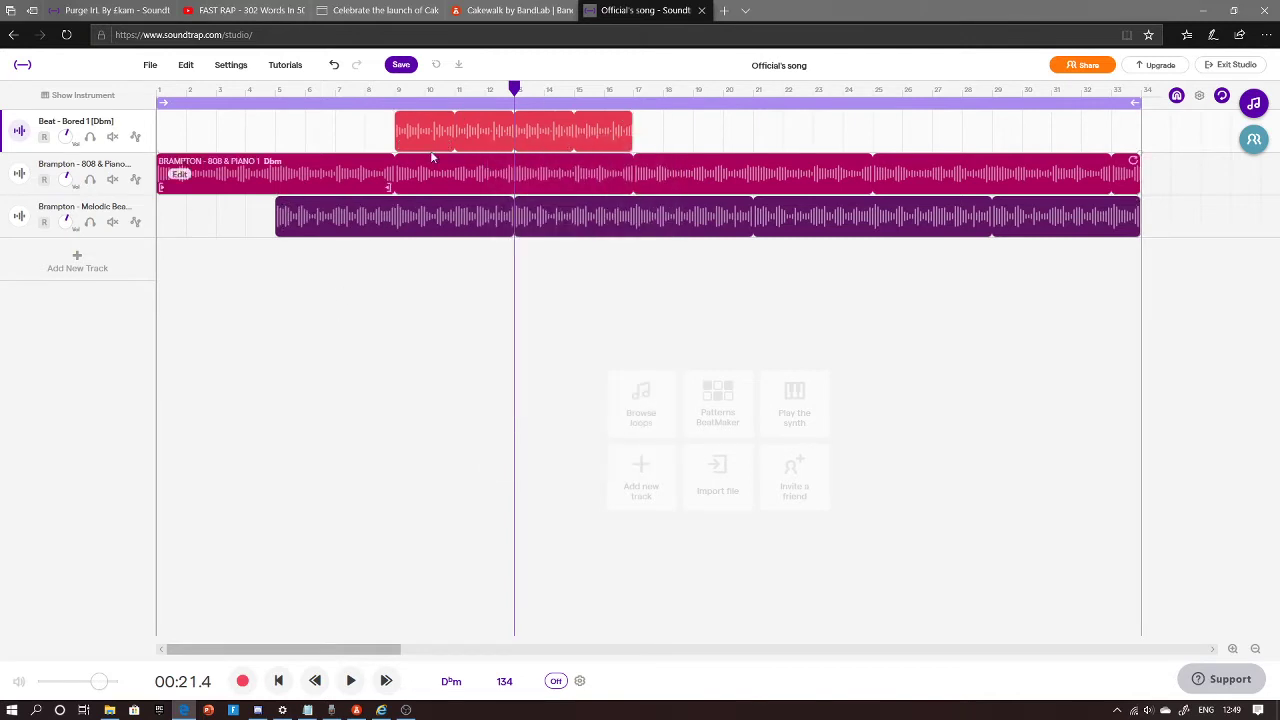
pyautogui.click(493, 133)
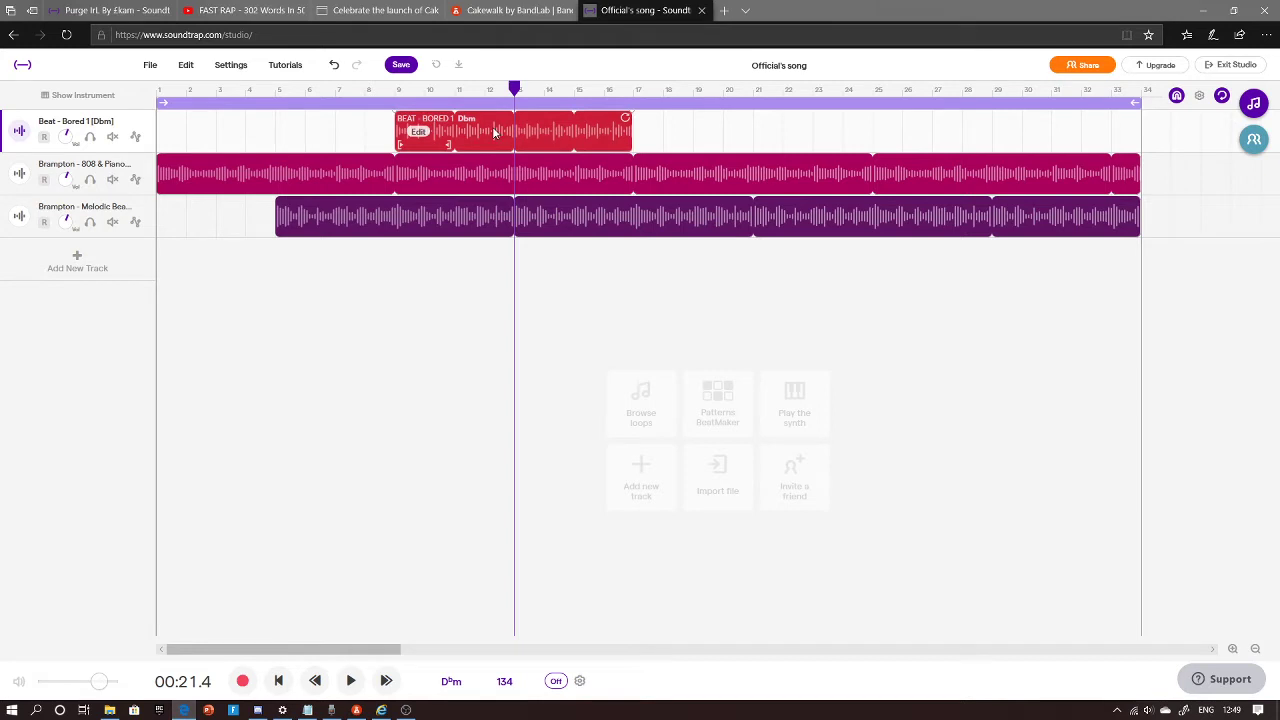
pyautogui.rightClick(480, 142)
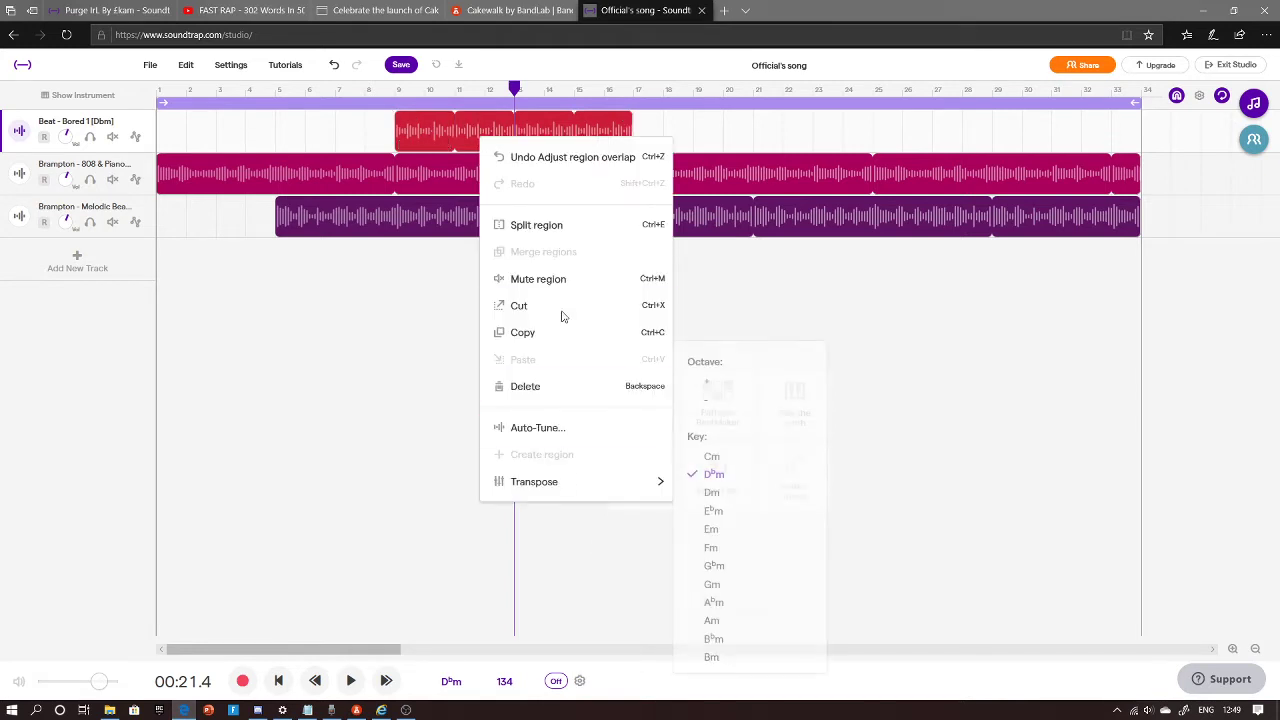
pyautogui.click(656, 398)
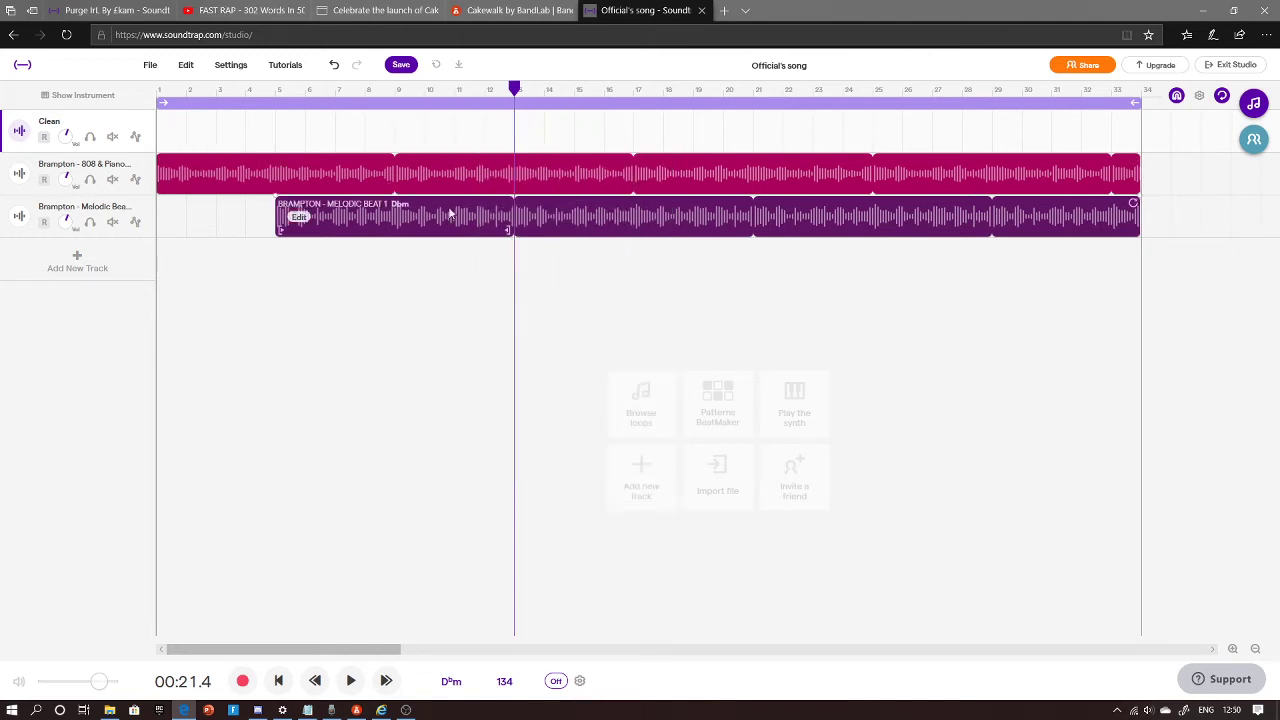
pyautogui.press('Home')
pyautogui.press('space')
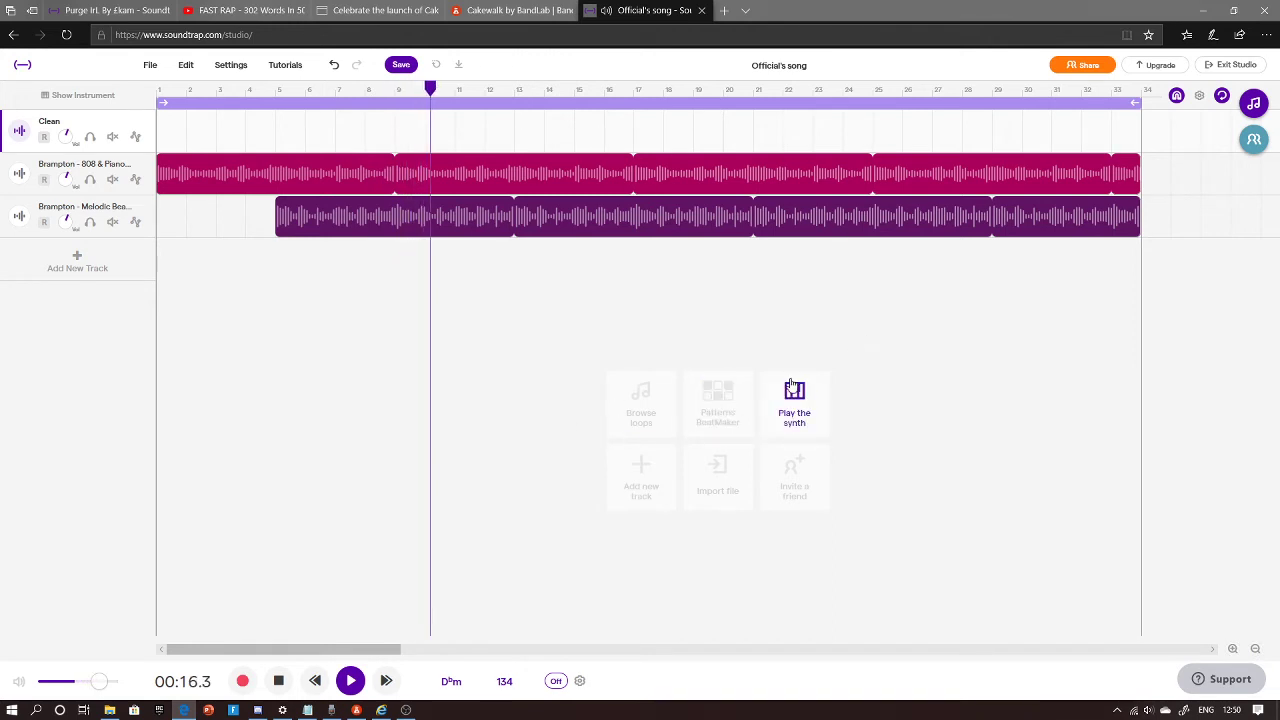
# Step: Stop playback, return the playhead to bar 1 and select the 808 & Piano 1 clip
pyautogui.press('space')
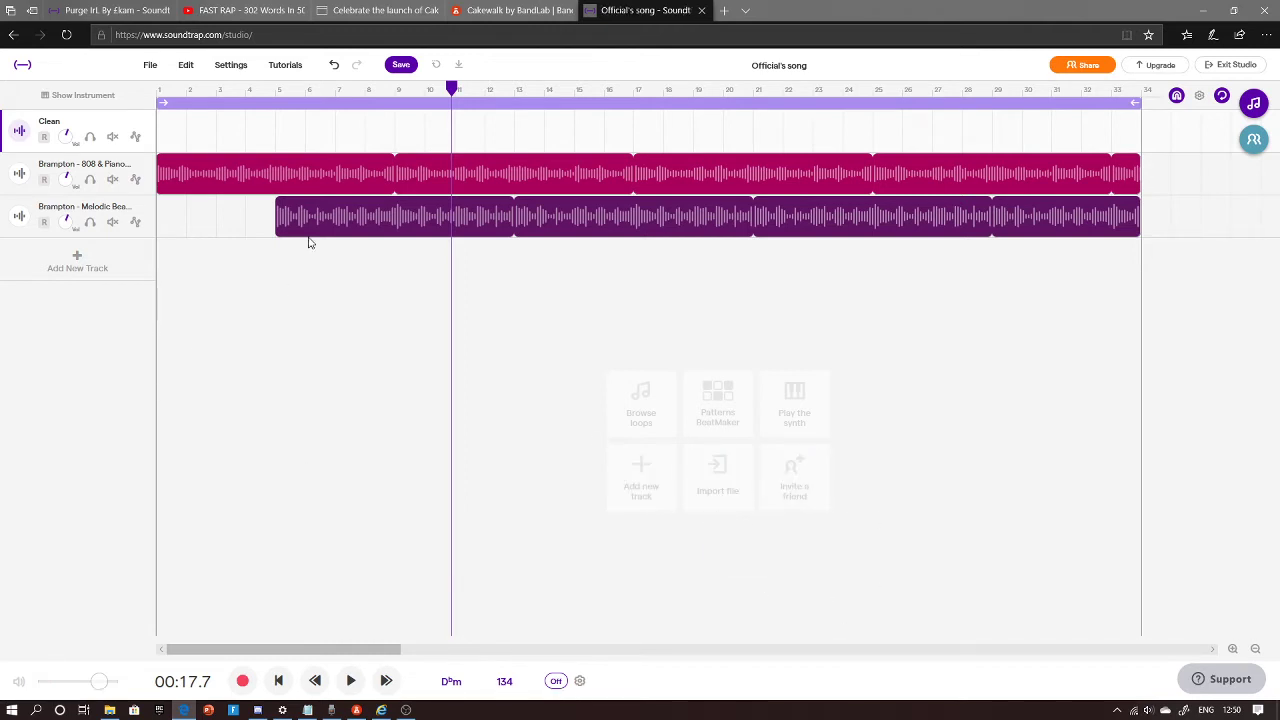
pyautogui.moveTo(453, 89); pyautogui.dragTo(12, 163)
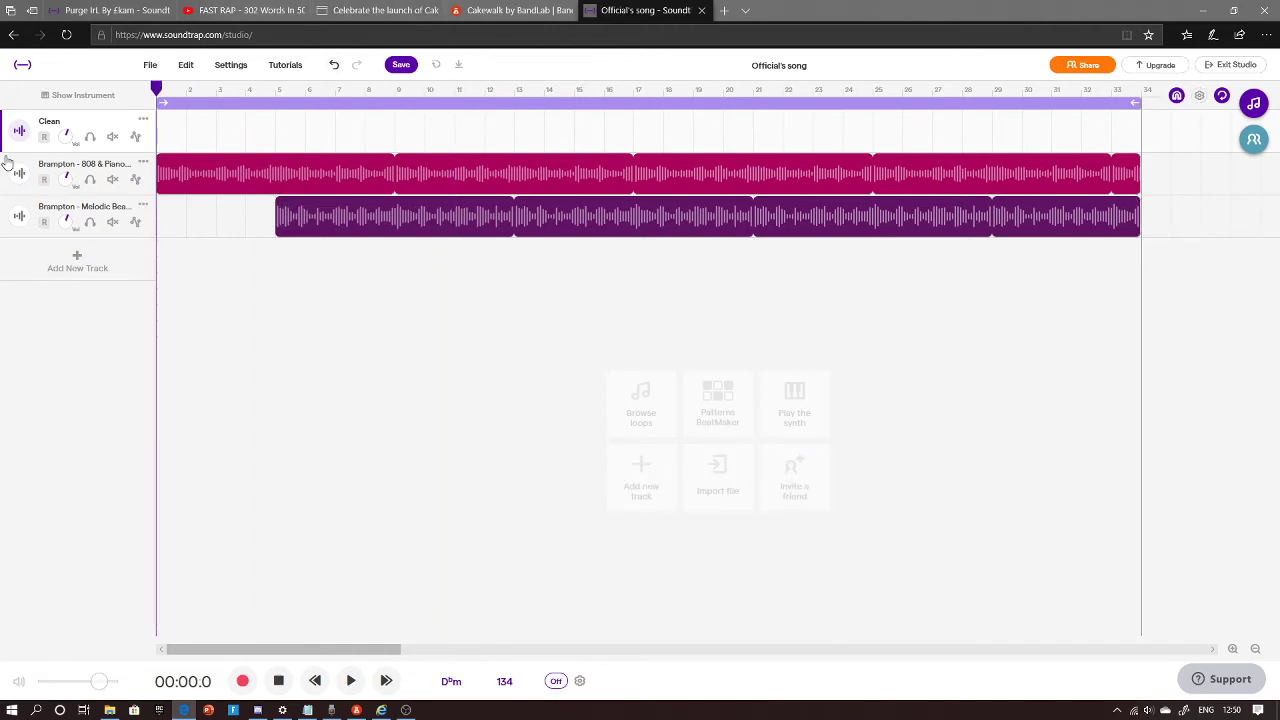
pyautogui.click(1254, 103)
pyautogui.scroll(-10, 1130, 395)
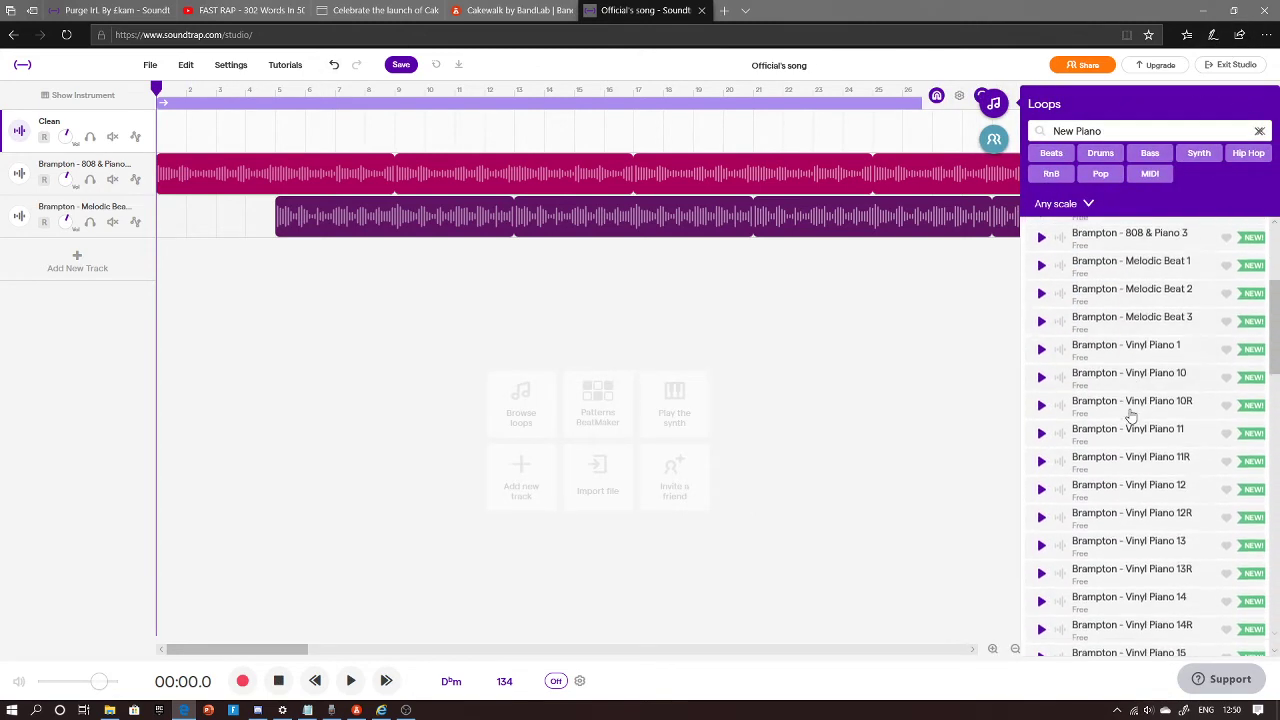
pyautogui.scroll(-5, 1128, 405)
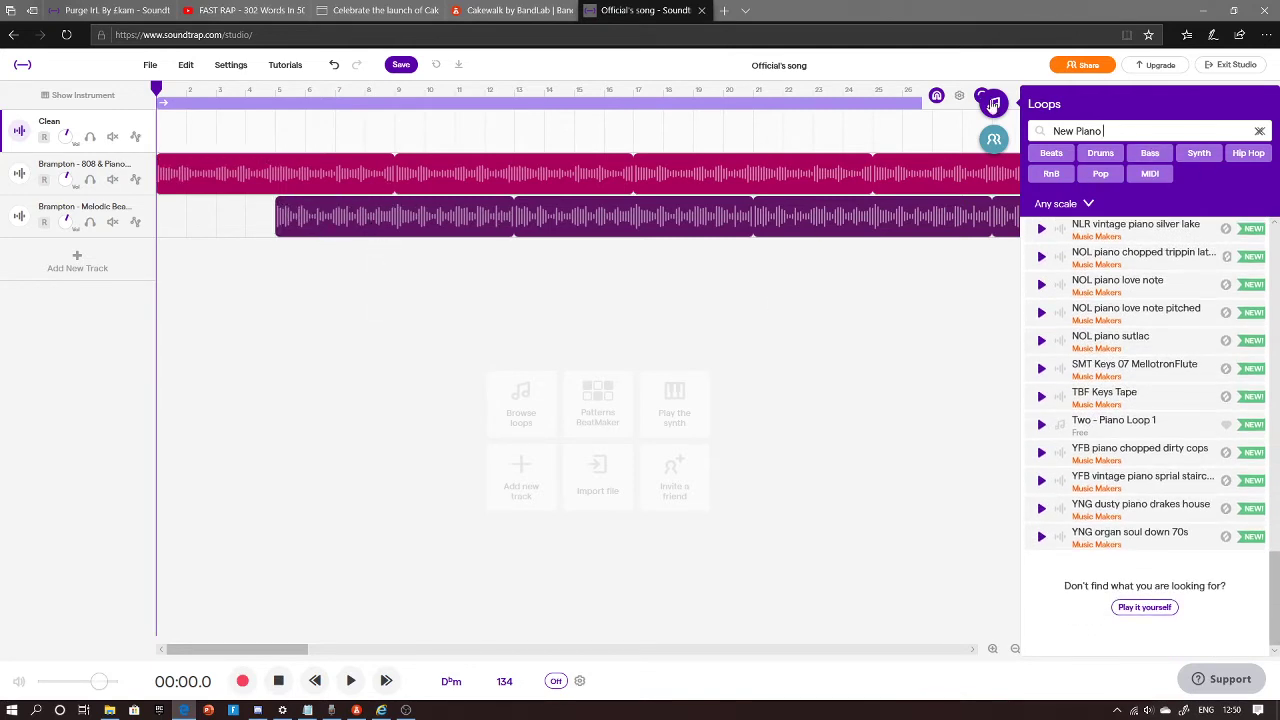
pyautogui.click(994, 103)
pyautogui.click(849, 174)
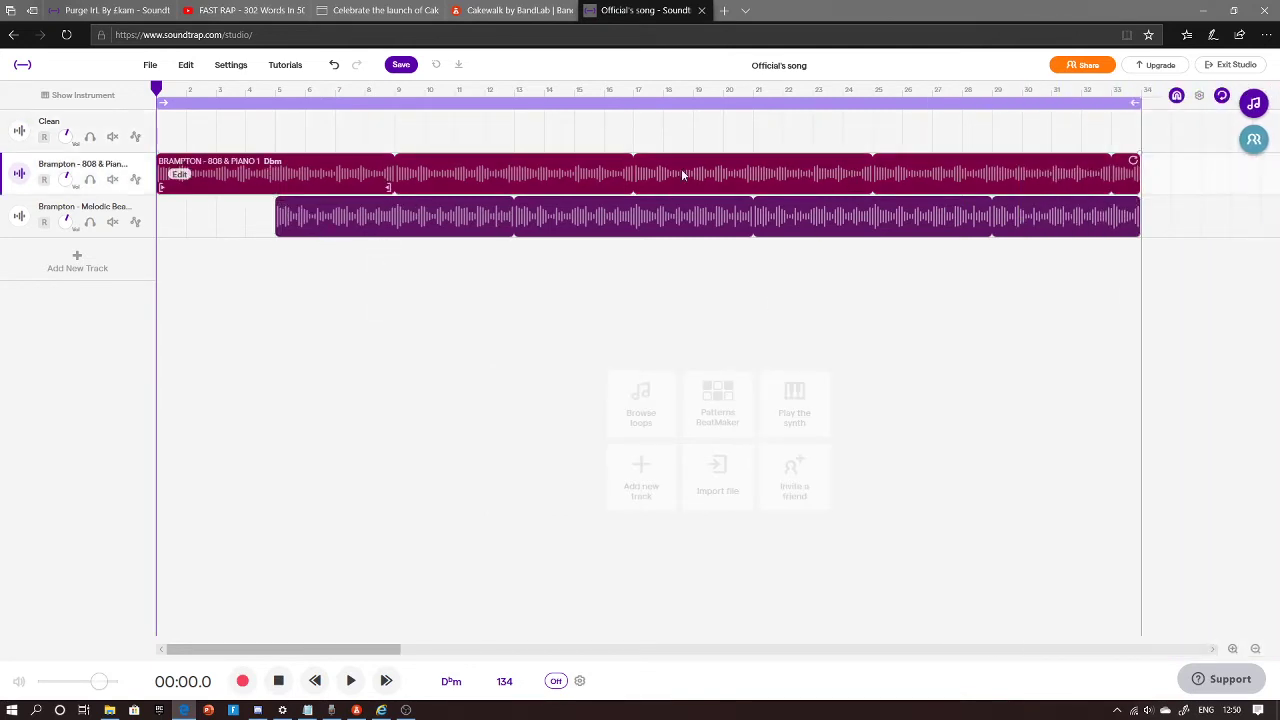
# Step: Shorten the 808 & Piano 1 clip to end near bar 9
pyautogui.moveTo(1133, 163)
pyautogui.mouseDown()
pyautogui.moveTo(1049, 163)
pyautogui.moveTo(1141, 174)
pyautogui.mouseUp()
pyautogui.click(1151, 172)
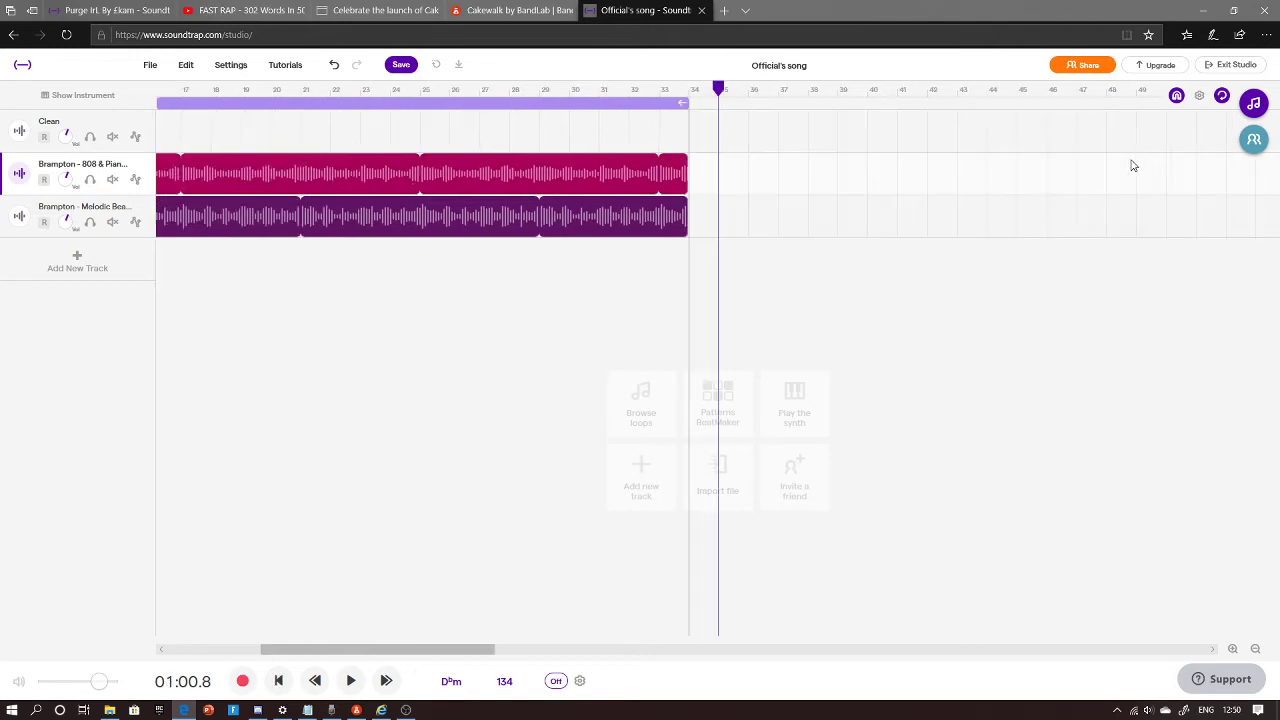
pyautogui.moveTo(687, 167)
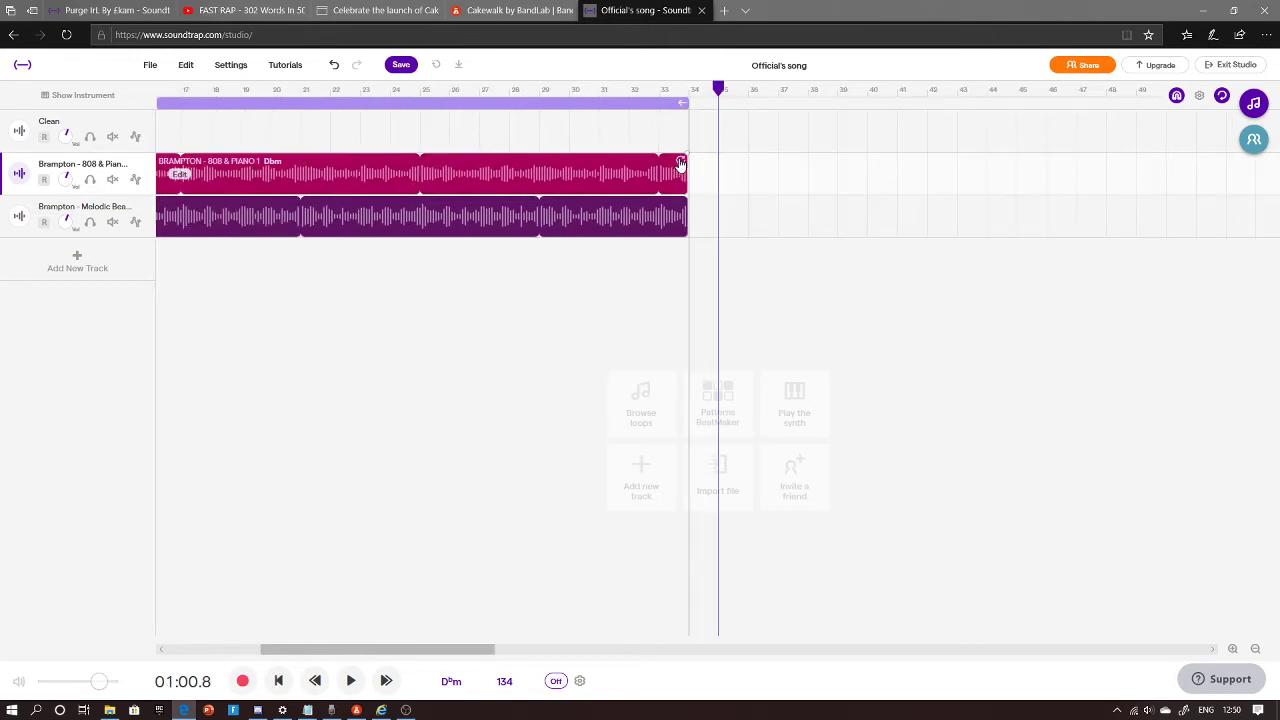
pyautogui.click(681, 163)
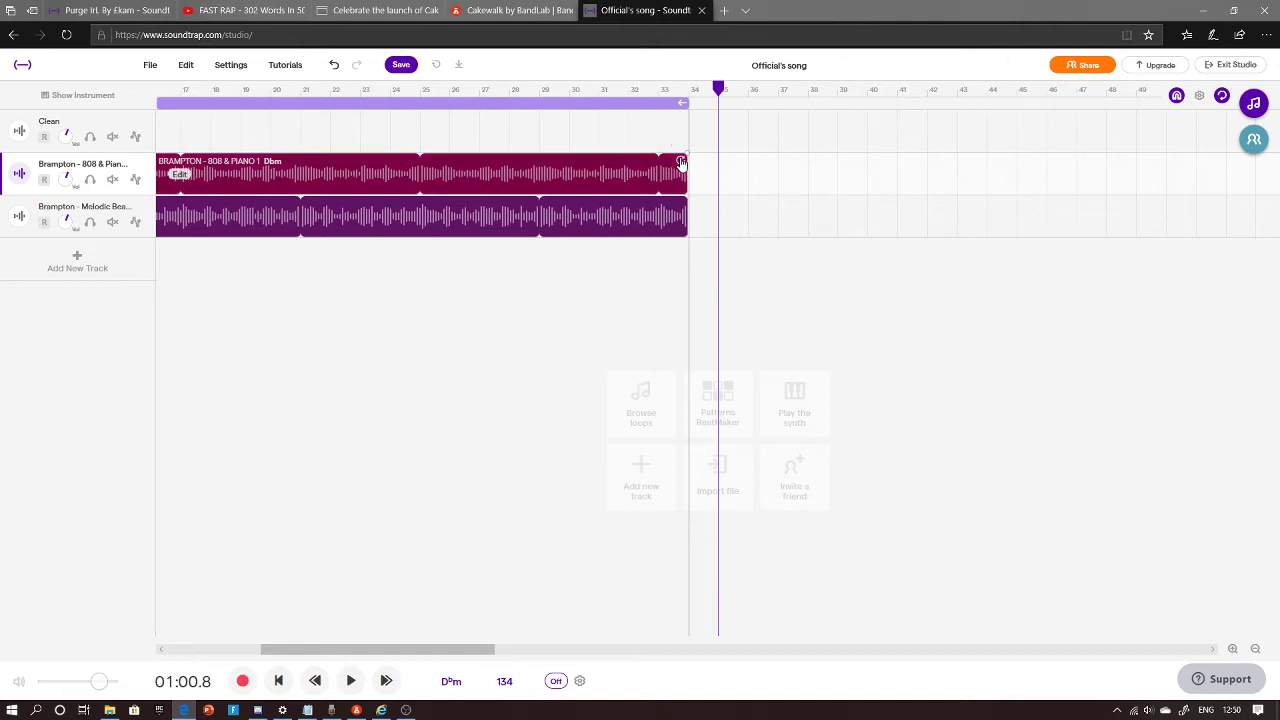
pyautogui.moveTo(665, 163)
pyautogui.mouseDown()
pyautogui.moveTo(460, 146)
pyautogui.moveTo(705, 158)
pyautogui.moveTo(682, 150)
pyautogui.mouseUp()
pyautogui.moveTo(681, 165); pyautogui.dragTo(3, 175)
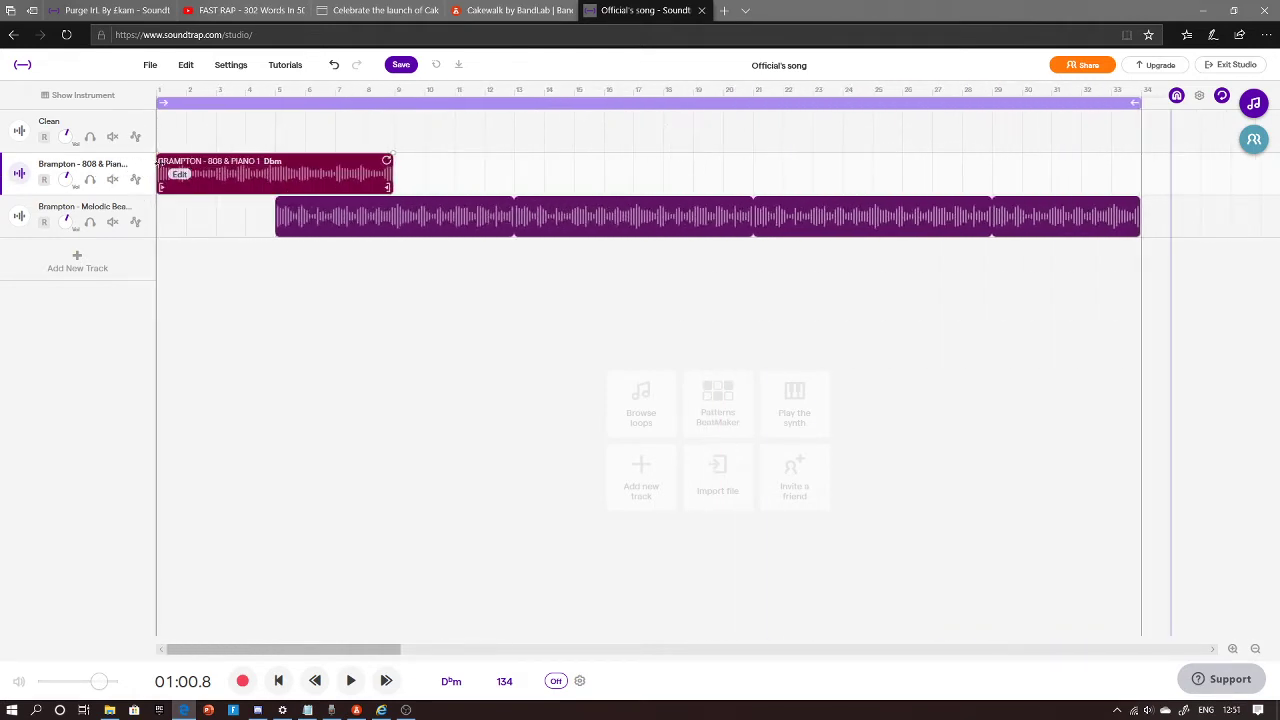
# Step: Move the playhead to bar 13 and bring up the loop library on New Piano
pyautogui.click(516, 186)
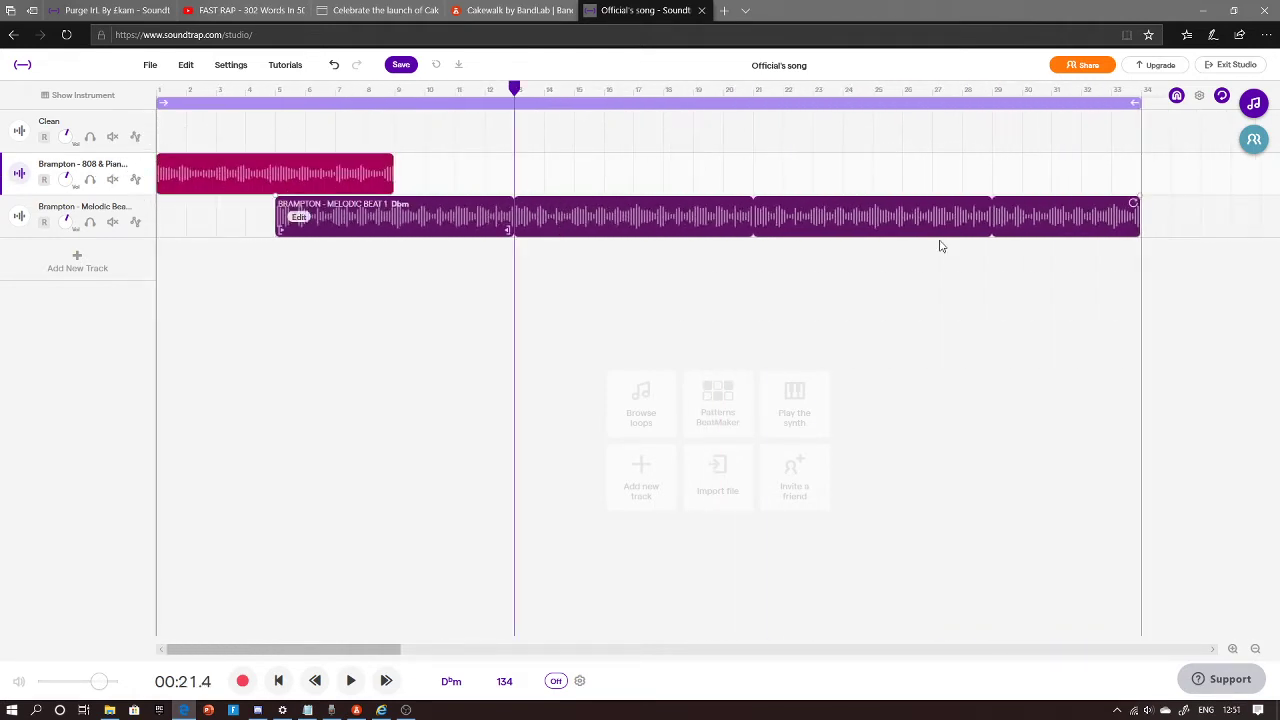
pyautogui.moveTo(1135, 210); pyautogui.dragTo(1006, 203)
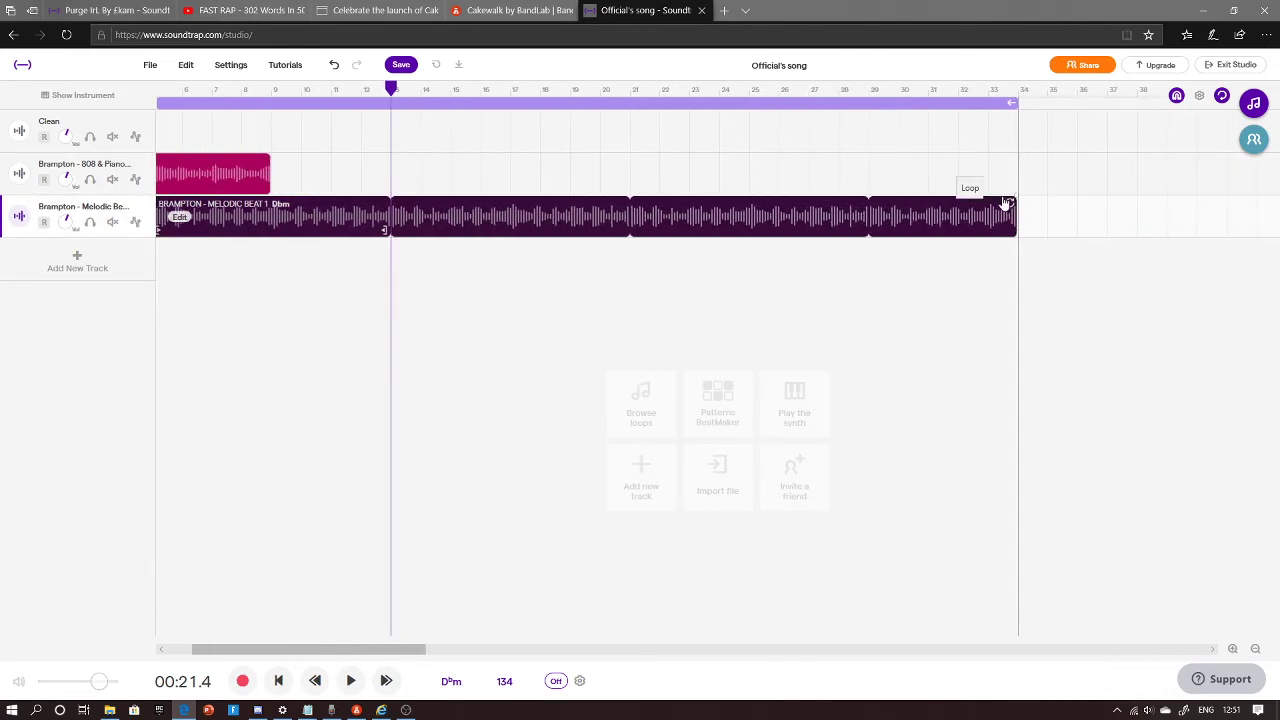
pyautogui.click(1253, 103)
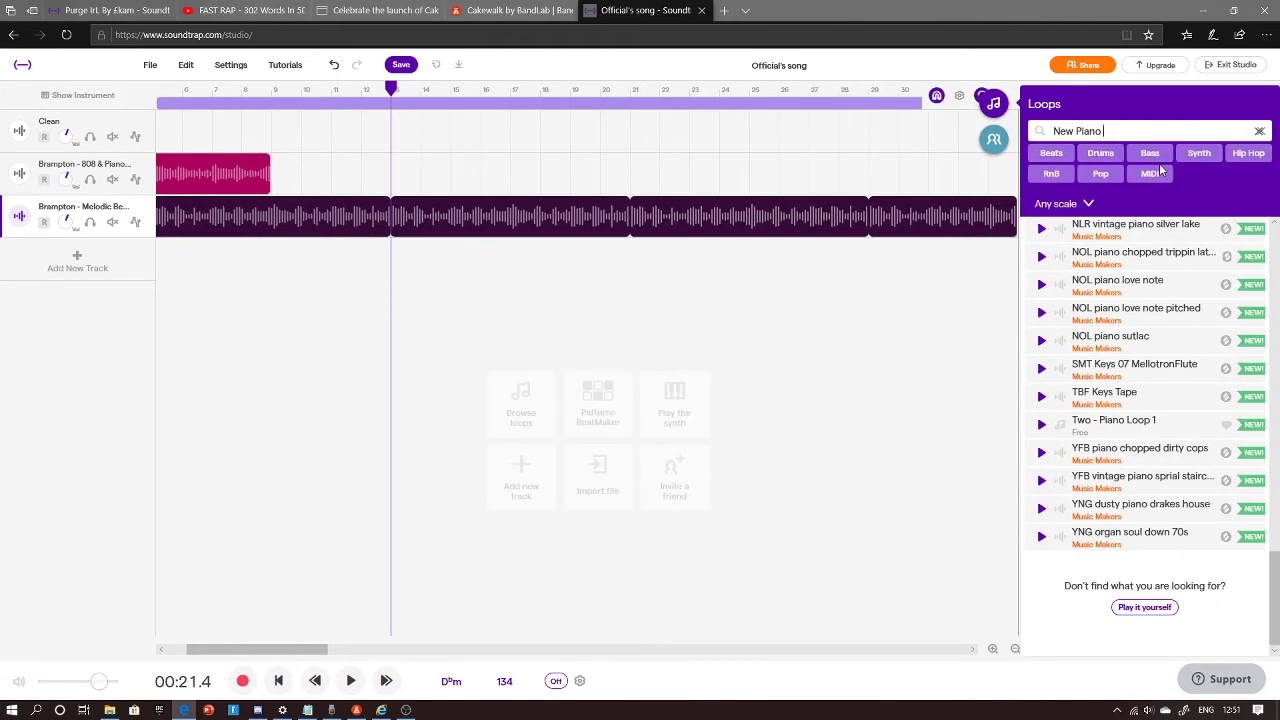
# Step: Clear the New Piano search and filter the loop library to Synth loops
pyautogui.click(1259, 131)
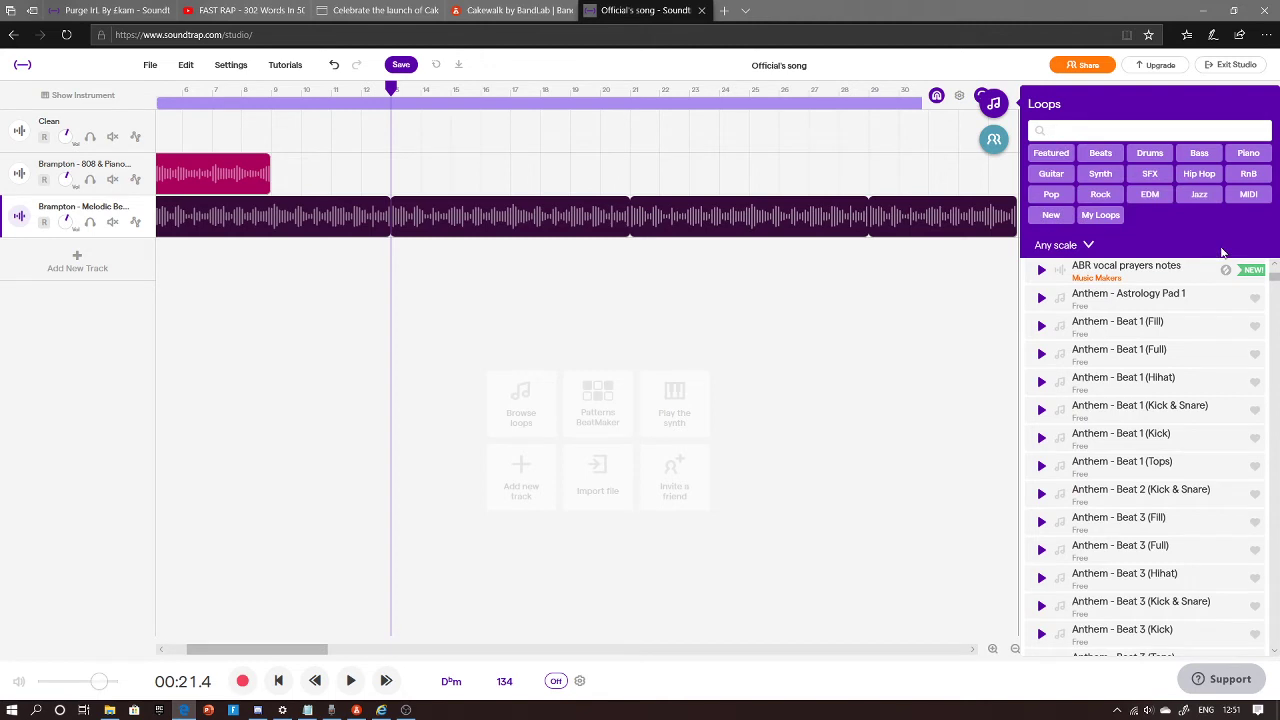
pyautogui.click(1095, 175)
pyautogui.scroll(-5, 1120, 390)
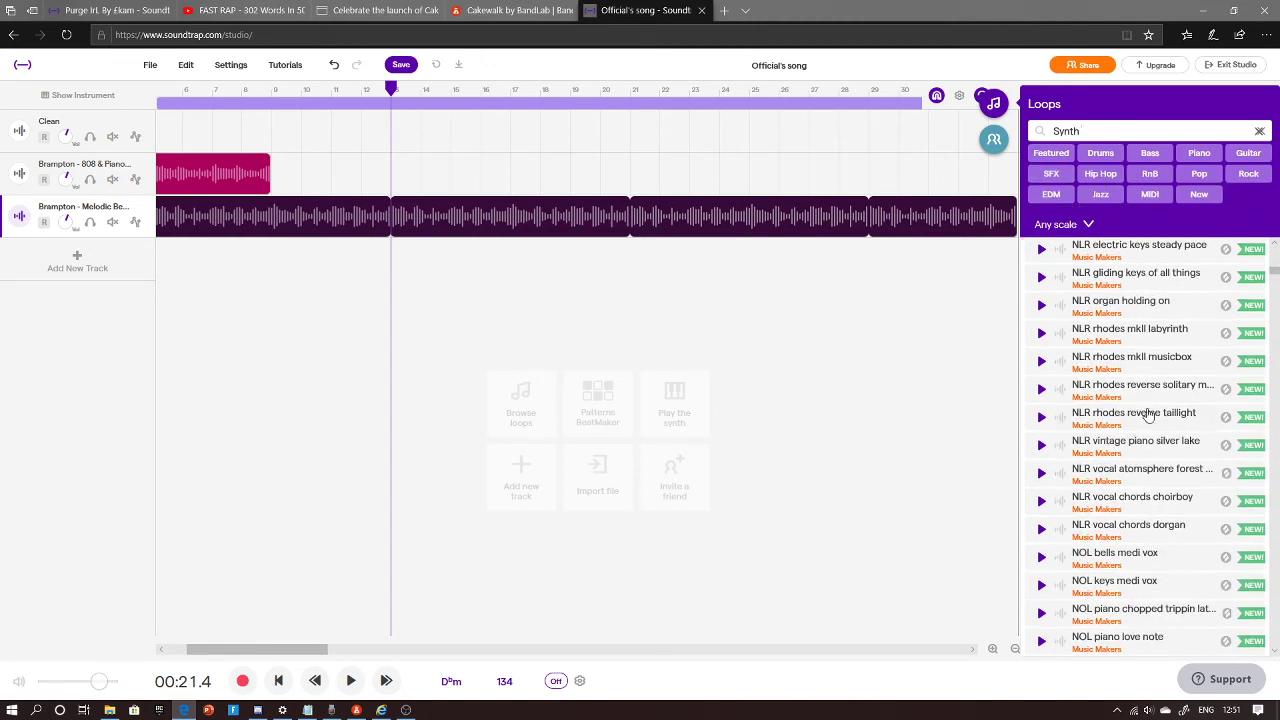
pyautogui.scroll(-10, 1100, 370)
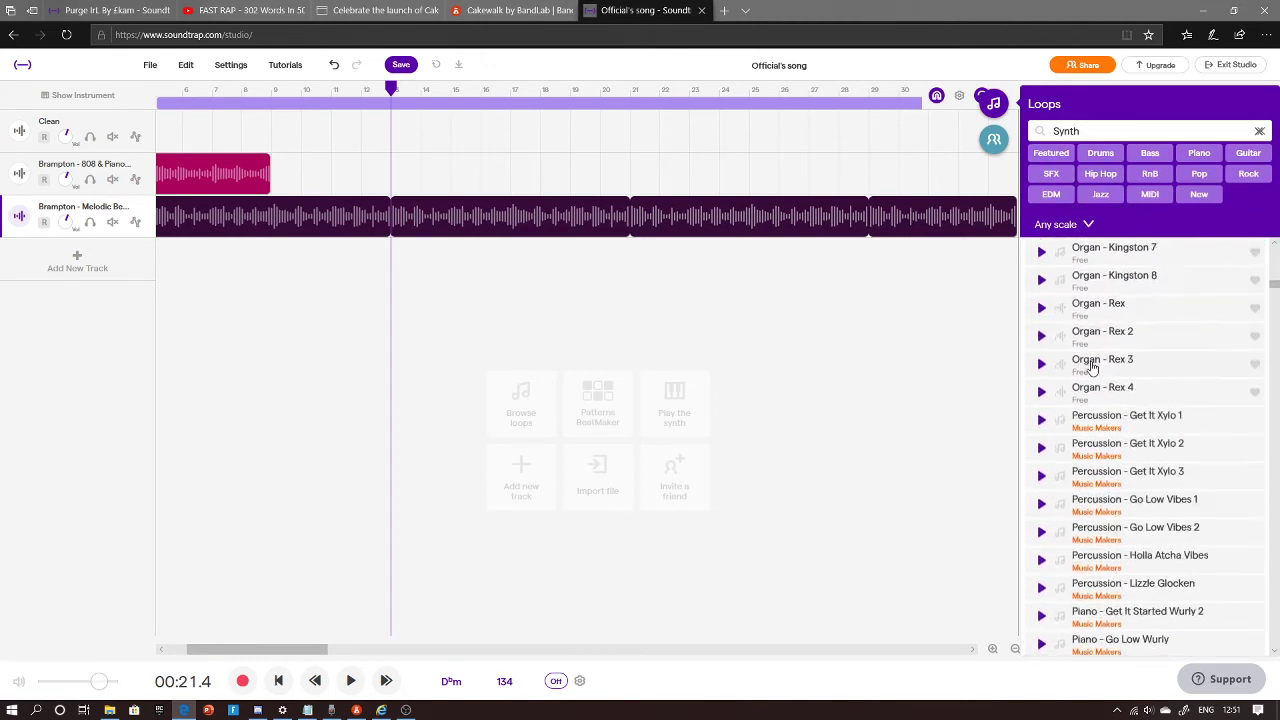
# Step: Preview the SFX - Brampton - Stutter Note and Synth - 3 AM loops
pyautogui.click(1041, 561)
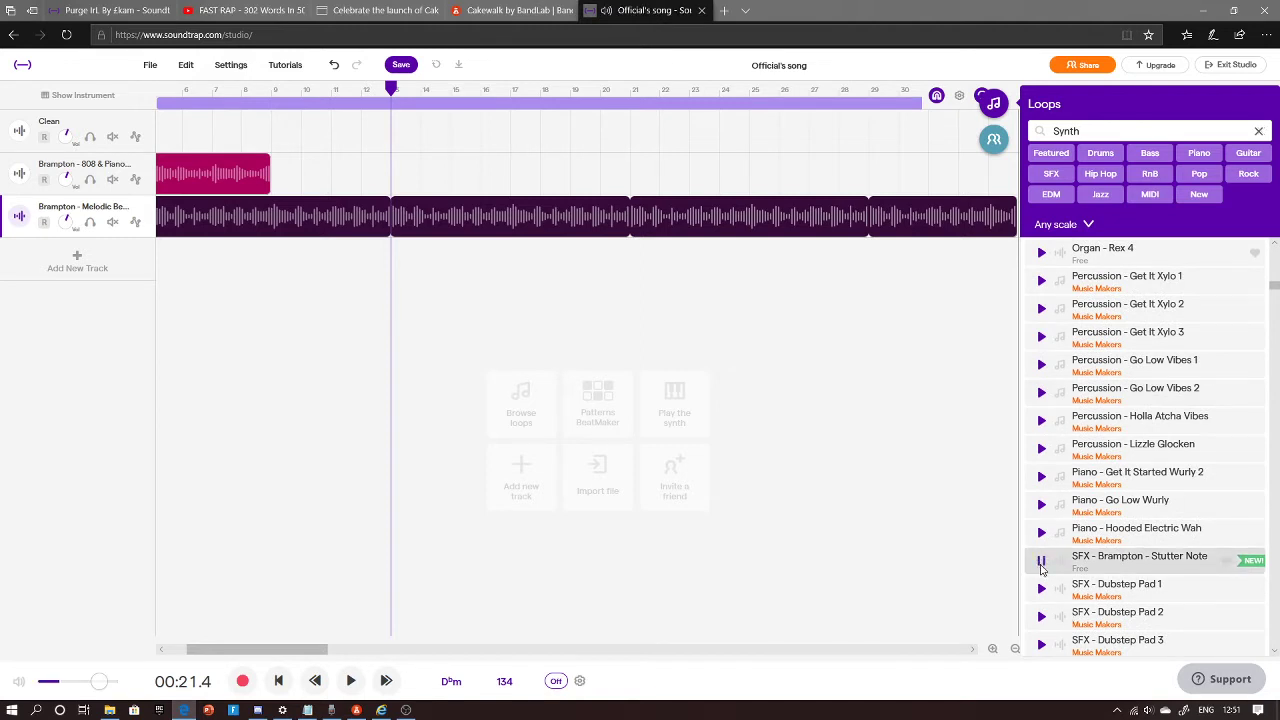
pyautogui.scroll(-3, 1045, 550)
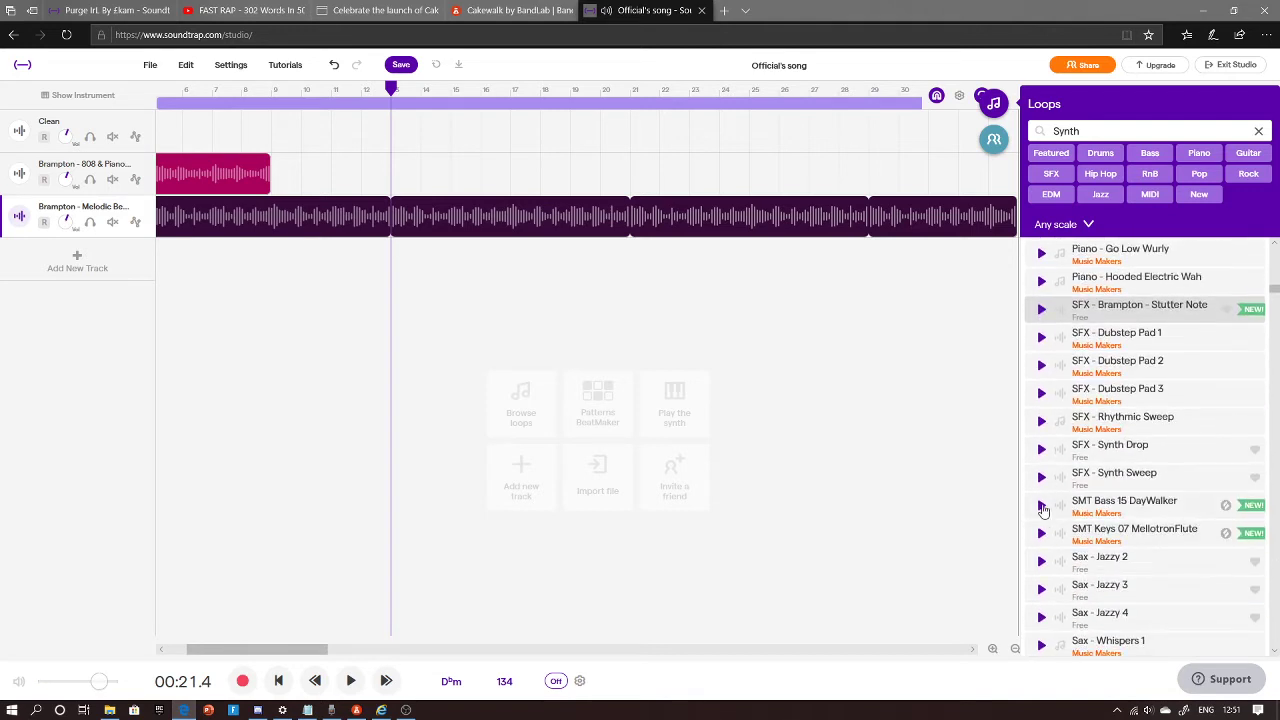
pyautogui.scroll(-3, 1045, 515)
pyautogui.click(1040, 590)
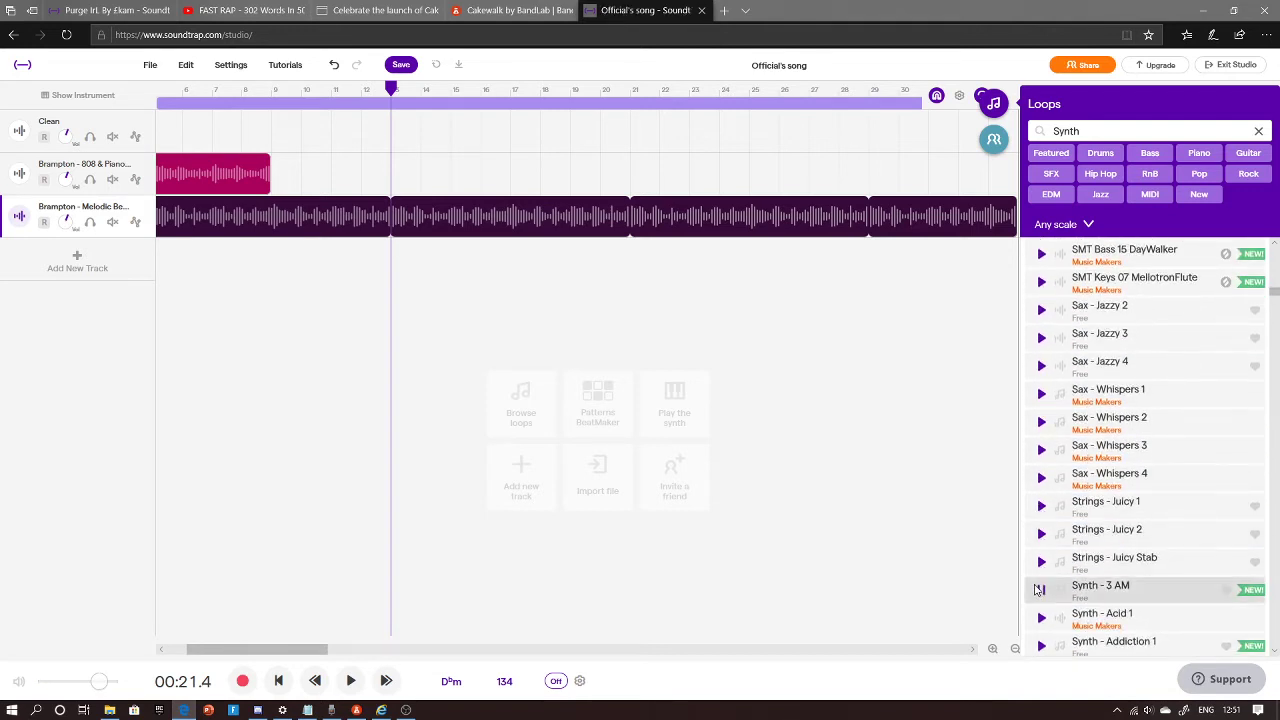
pyautogui.scroll(-3, 1035, 475)
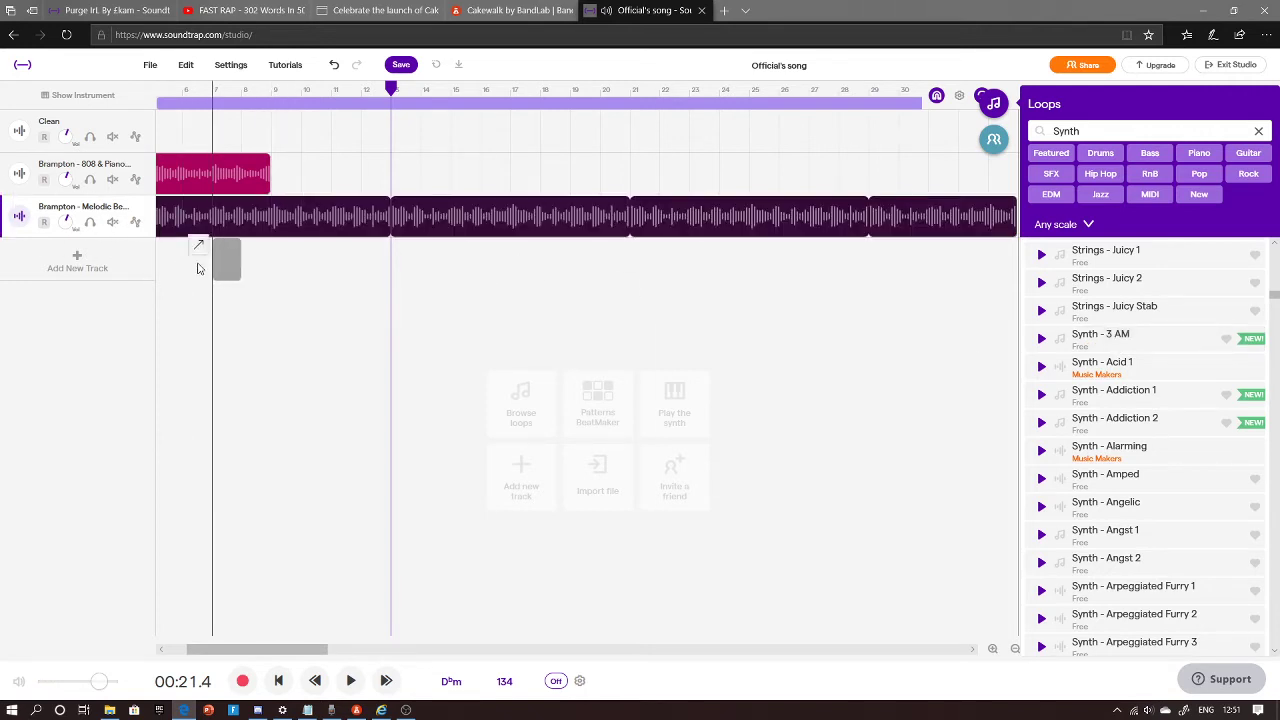
# Step: Place Synth - 3 AM on a fourth track starting at bar 1
pyautogui.moveTo(1107, 345); pyautogui.dragTo(744, 463)
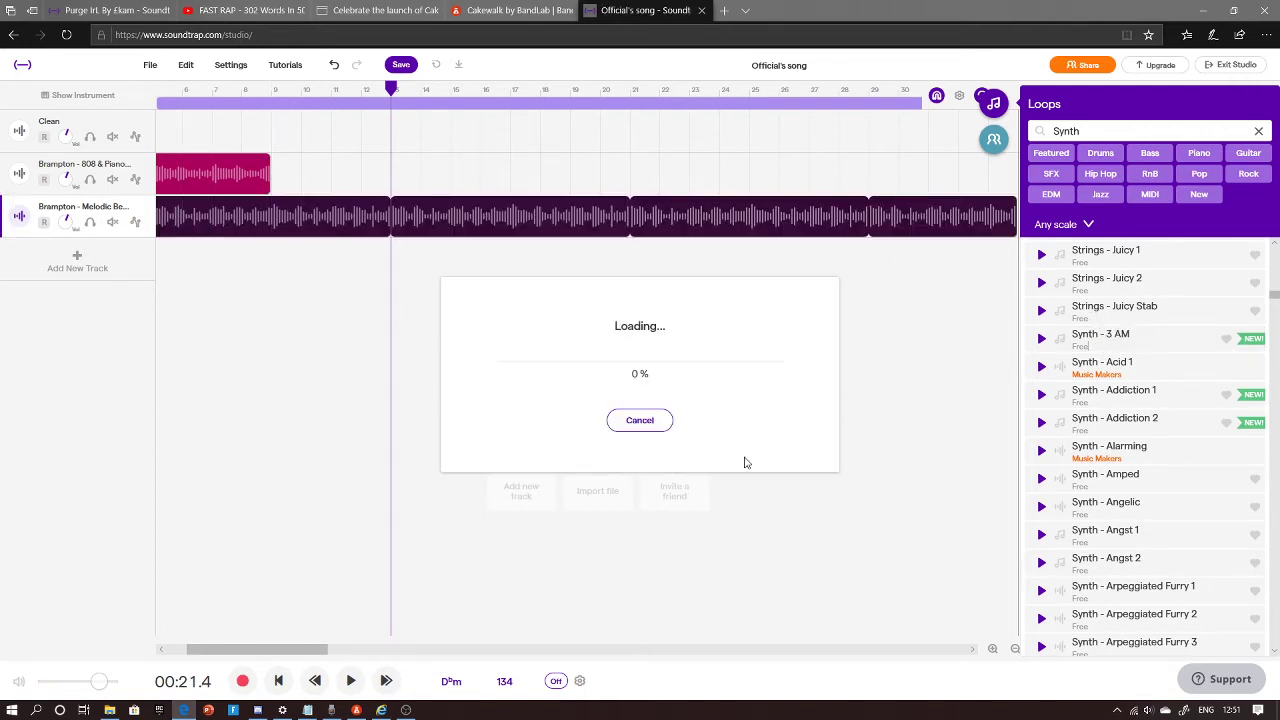
pyautogui.click(628, 420)
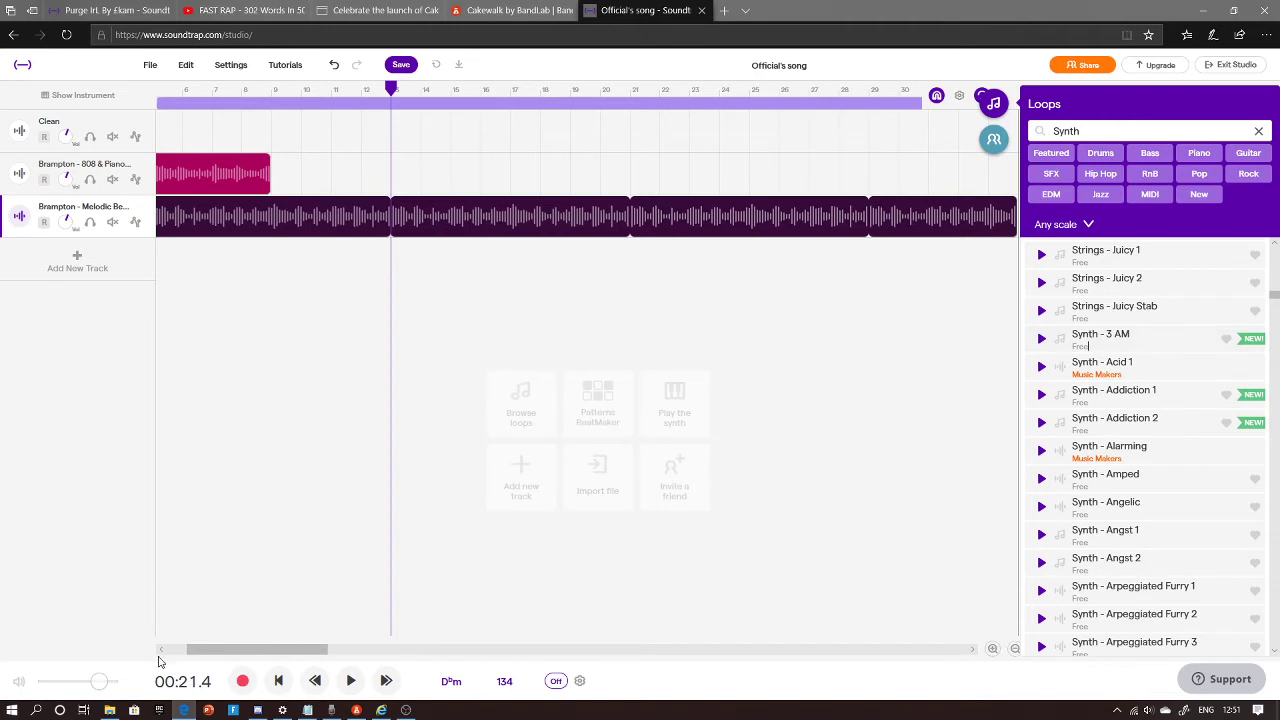
pyautogui.moveTo(214, 651); pyautogui.dragTo(100, 669)
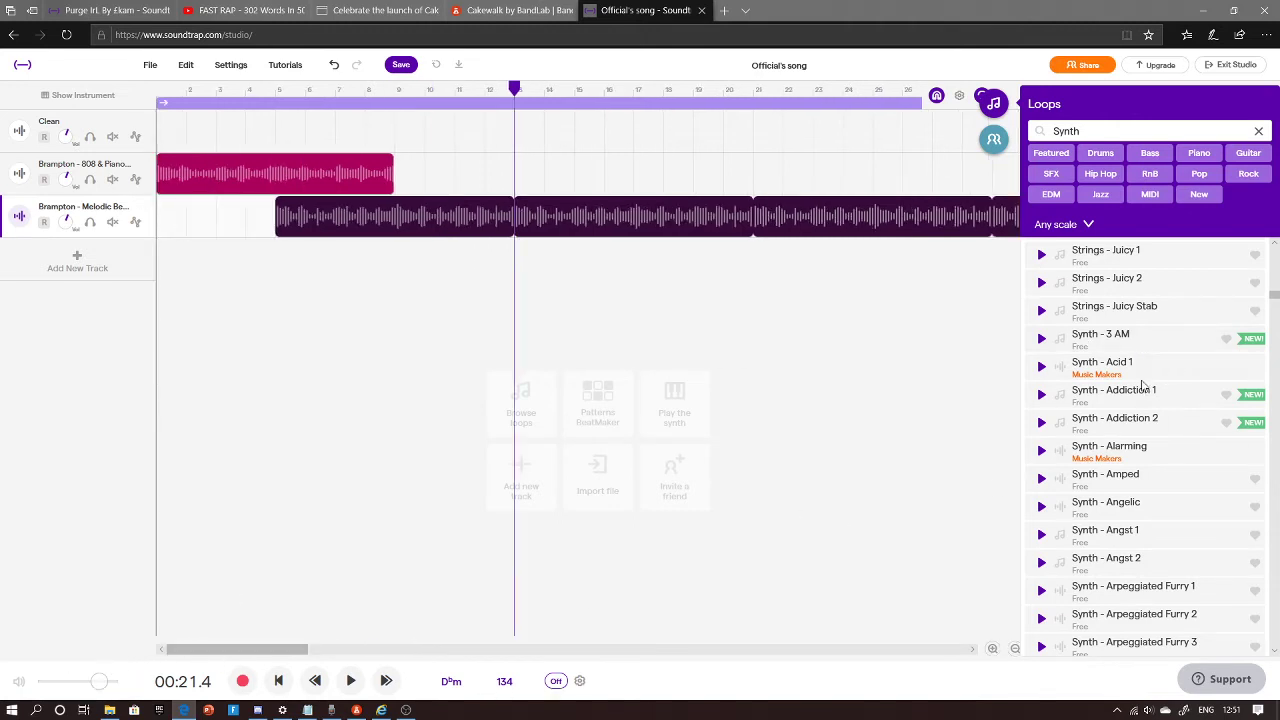
pyautogui.click(1120, 335)
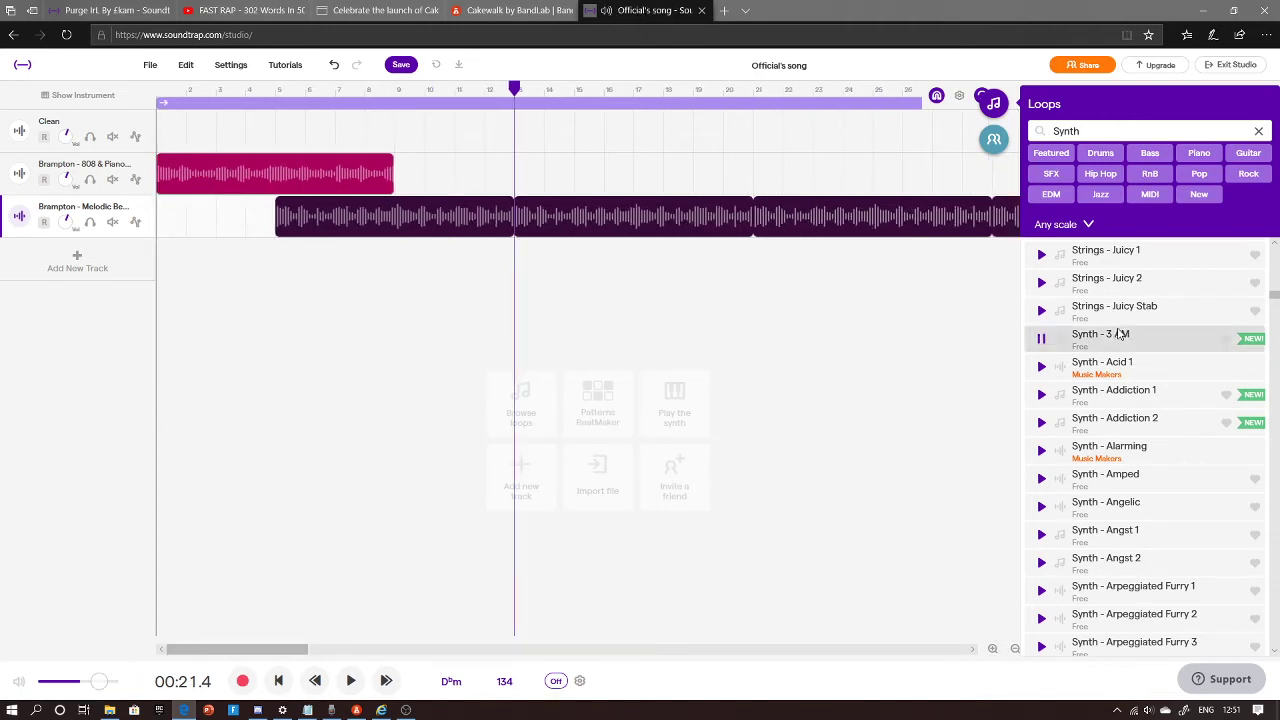
pyautogui.moveTo(1104, 335); pyautogui.dragTo(194, 280)
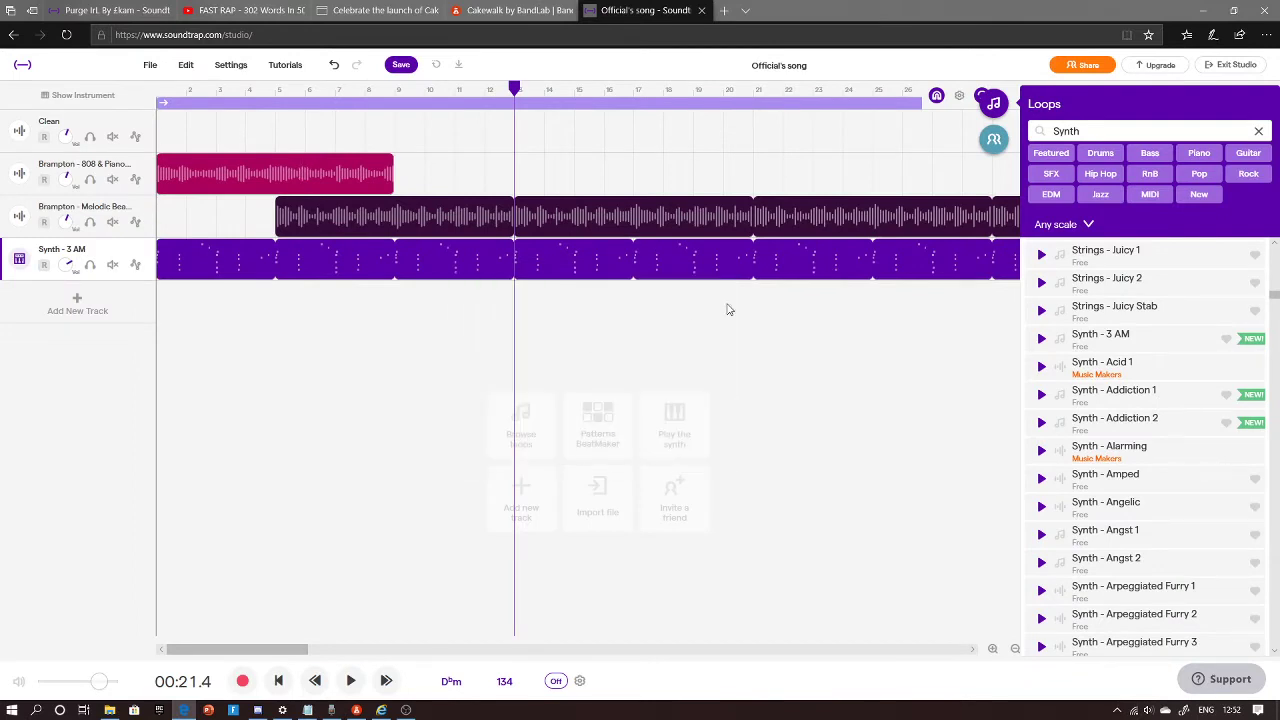
# Step: Move the 808 & Piano clip to bar 5 and the Melodic Beat clip to bar 13
pyautogui.moveTo(364, 179); pyautogui.dragTo(453, 173)
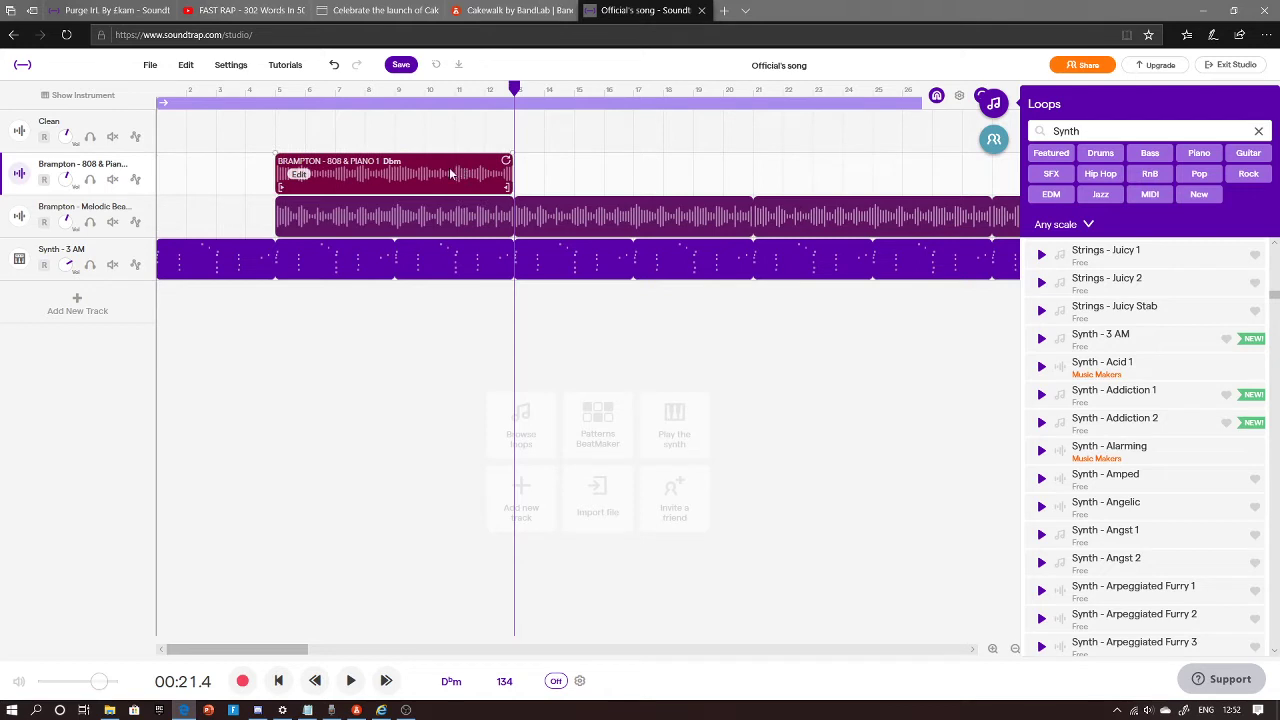
pyautogui.moveTo(437, 203); pyautogui.dragTo(675, 290)
pyautogui.moveTo(300, 648); pyautogui.dragTo(386, 634)
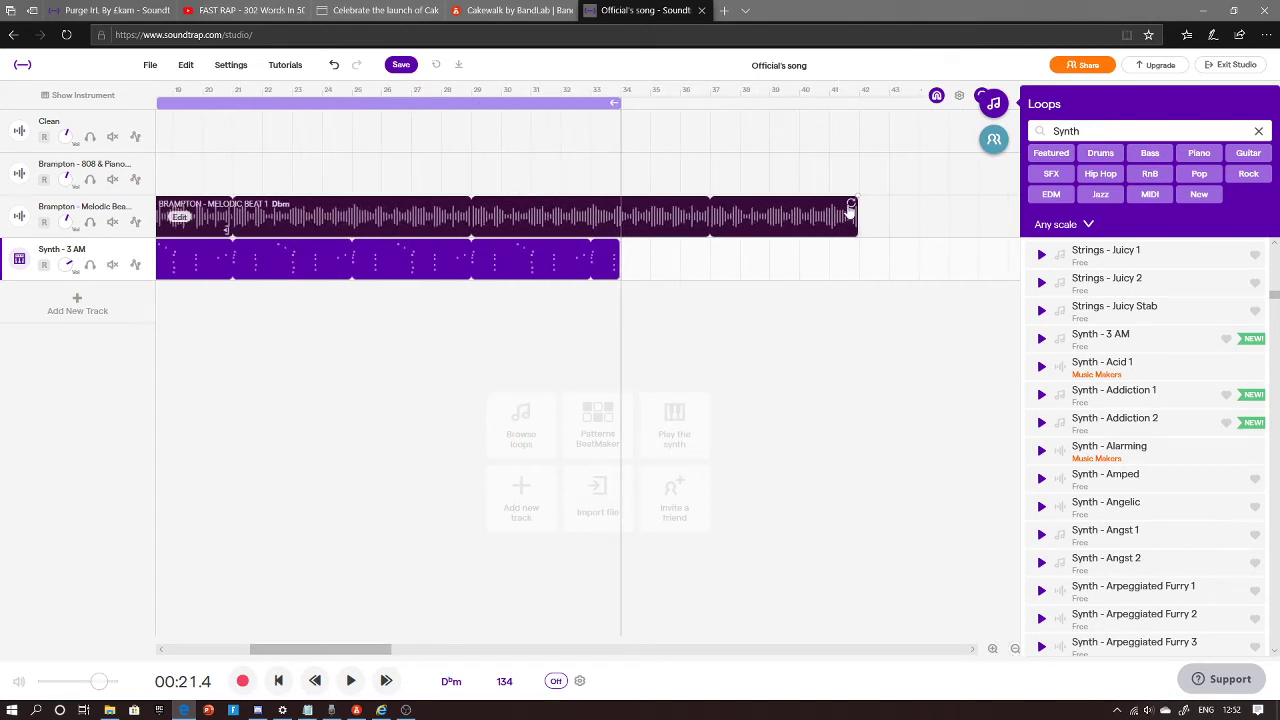
# Step: Trim the Melodic Beat clip to end with the synth and rewind the playhead to the start
pyautogui.moveTo(850, 208); pyautogui.dragTo(621, 216)
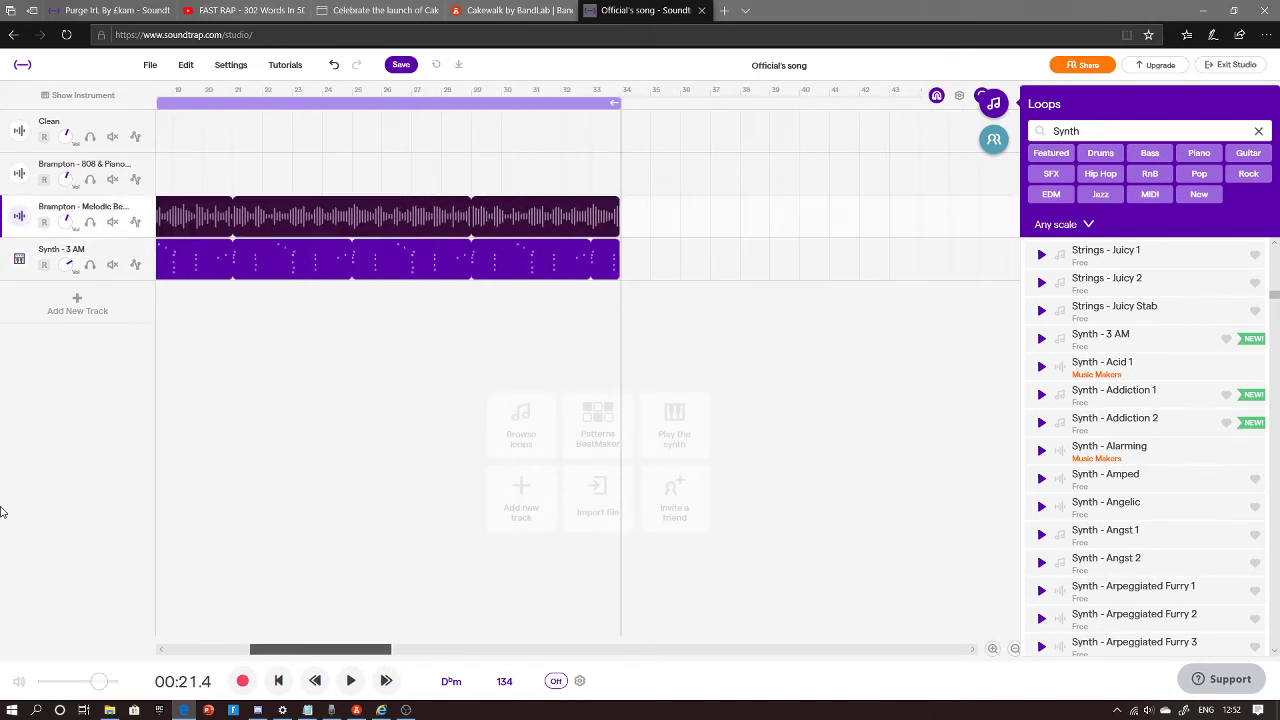
pyautogui.moveTo(300, 649); pyautogui.dragTo(167, 625)
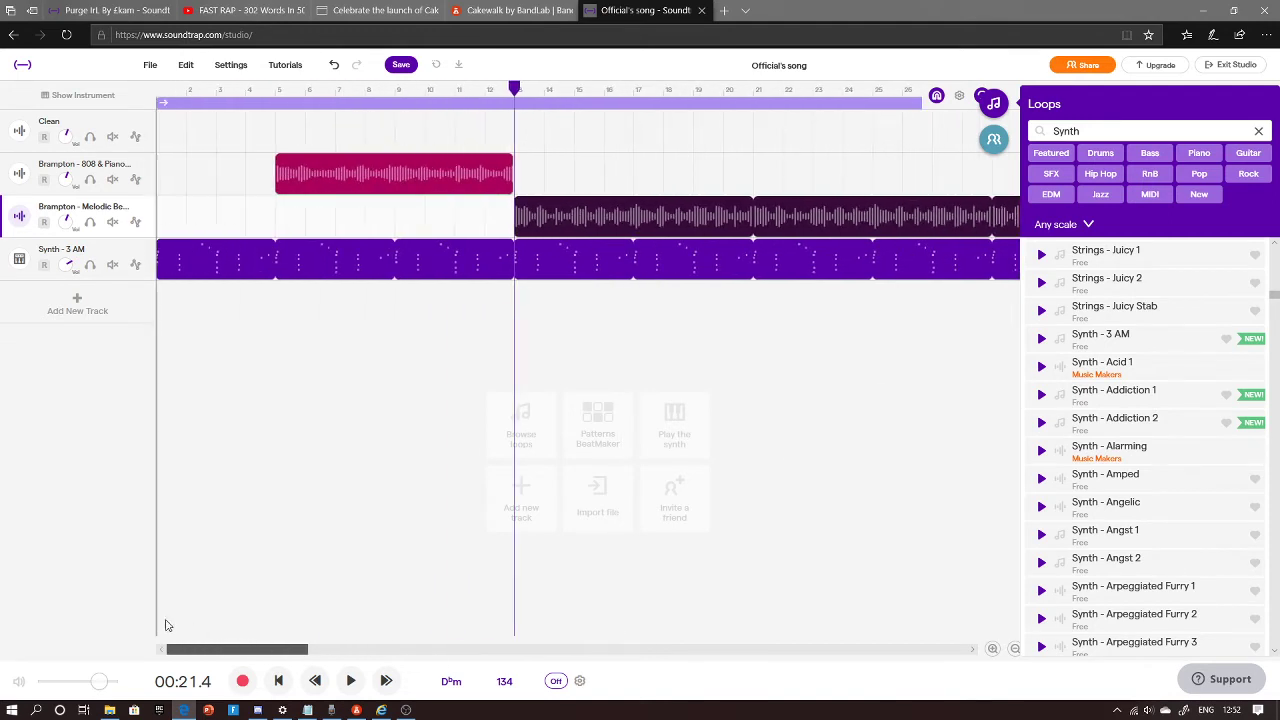
pyautogui.moveTo(497, 95); pyautogui.dragTo(156, 100)
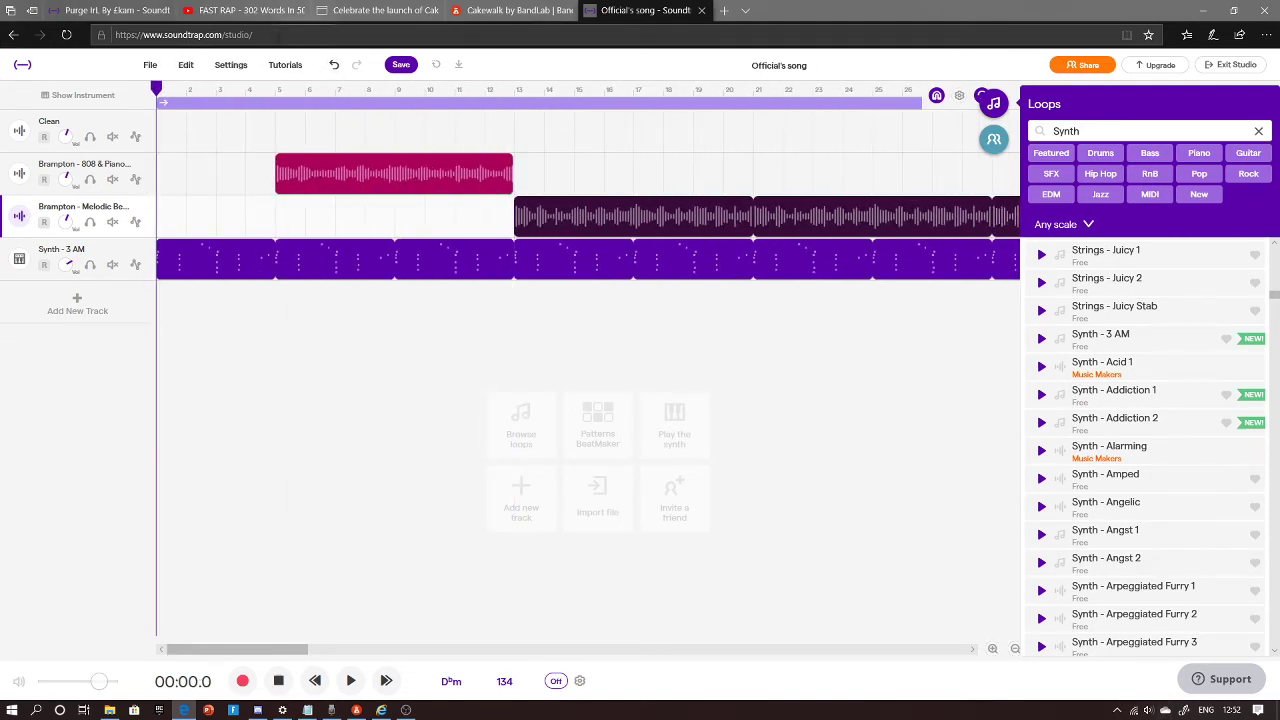
pyautogui.press('space')
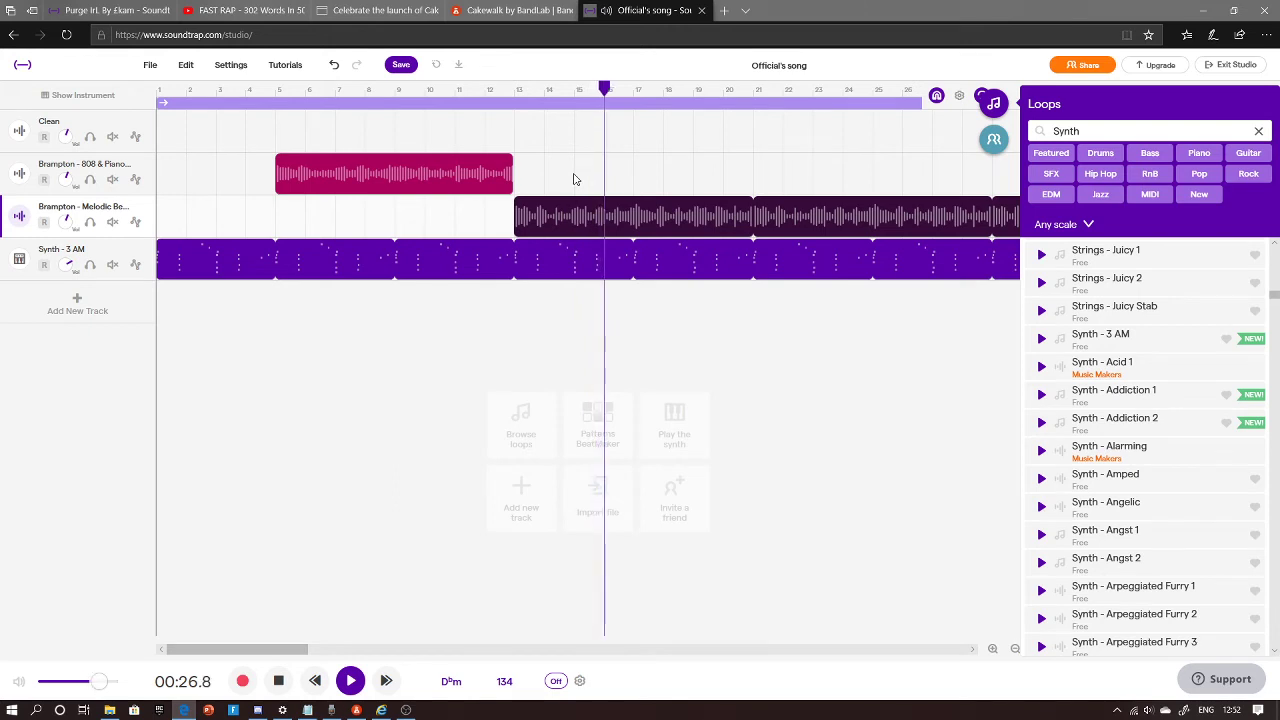
pyautogui.press('space')
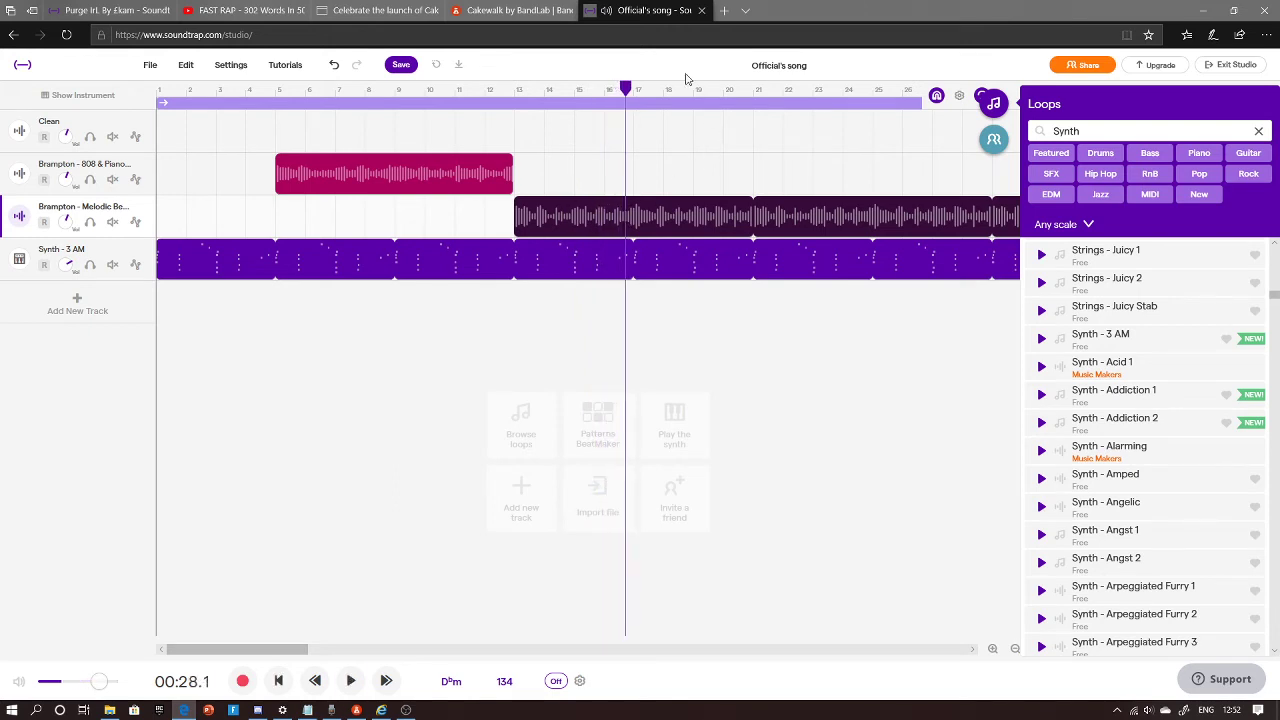
pyautogui.moveTo(625, 88); pyautogui.dragTo(2, 14)
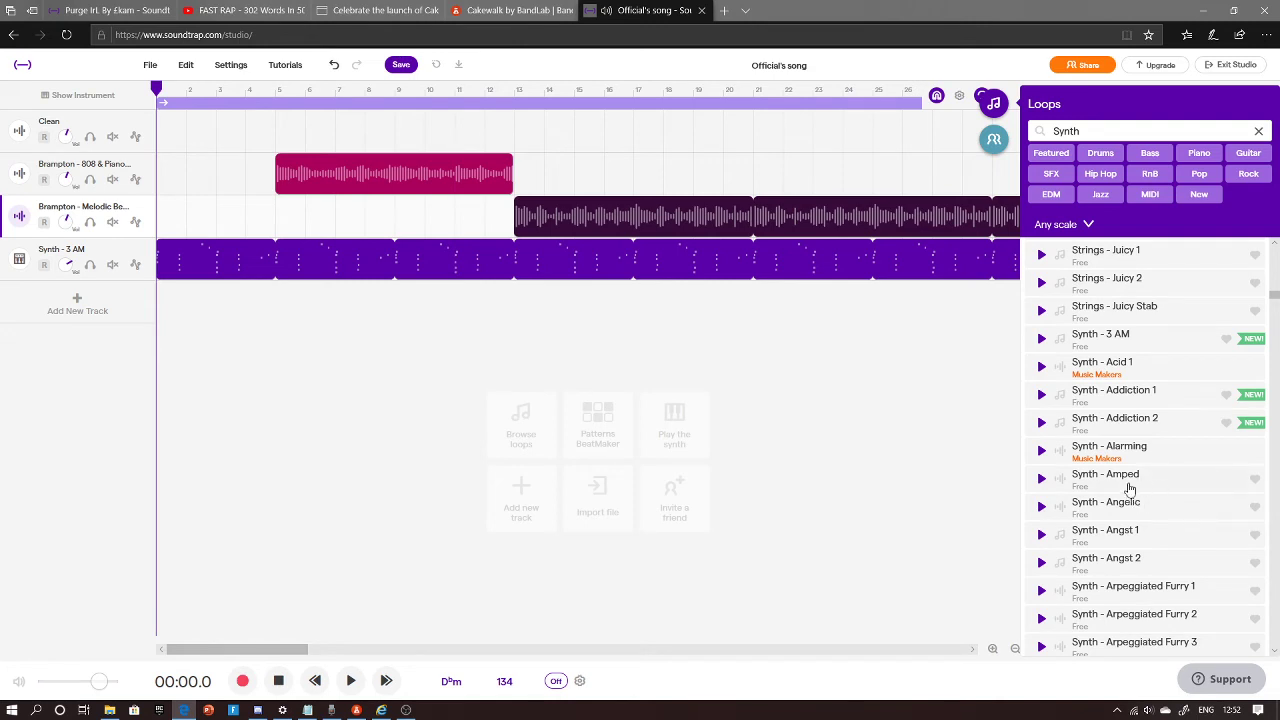
# Step: Scroll the Loops browser and preview the Synth - Dark Bells 2 loop
pyautogui.scroll(-10, 1129, 487)
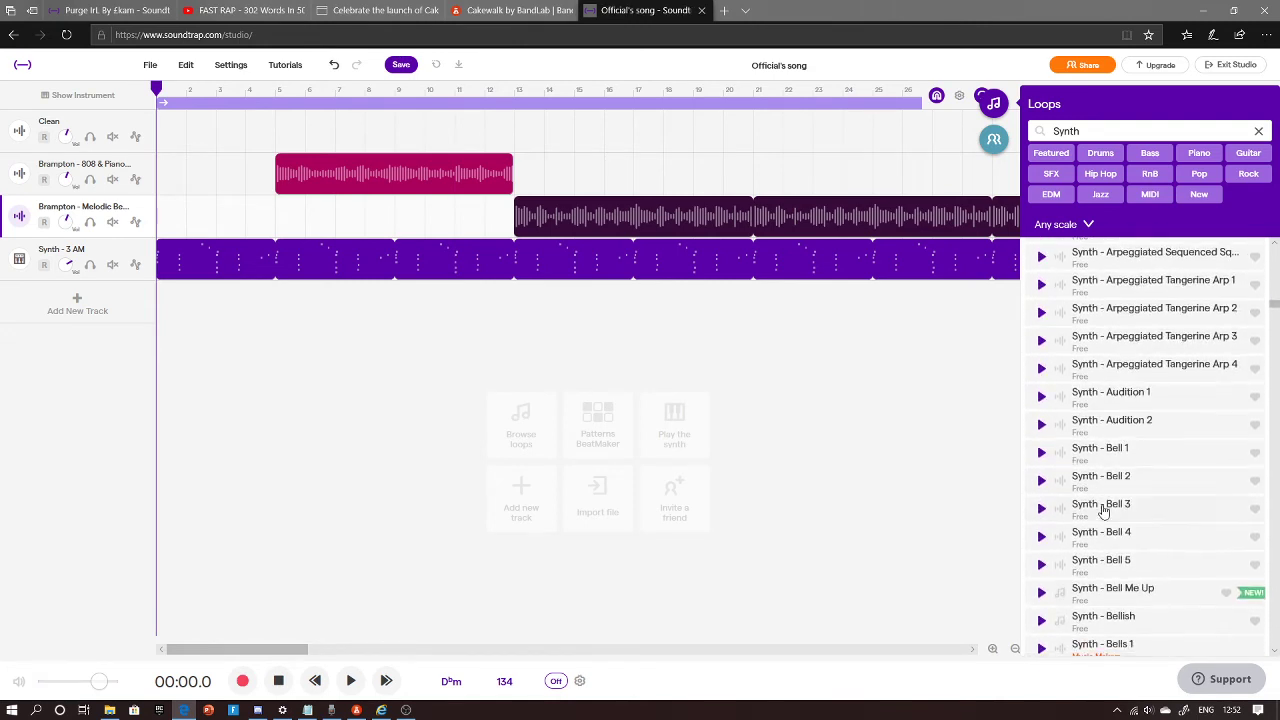
pyautogui.scroll(-6, 1067, 583)
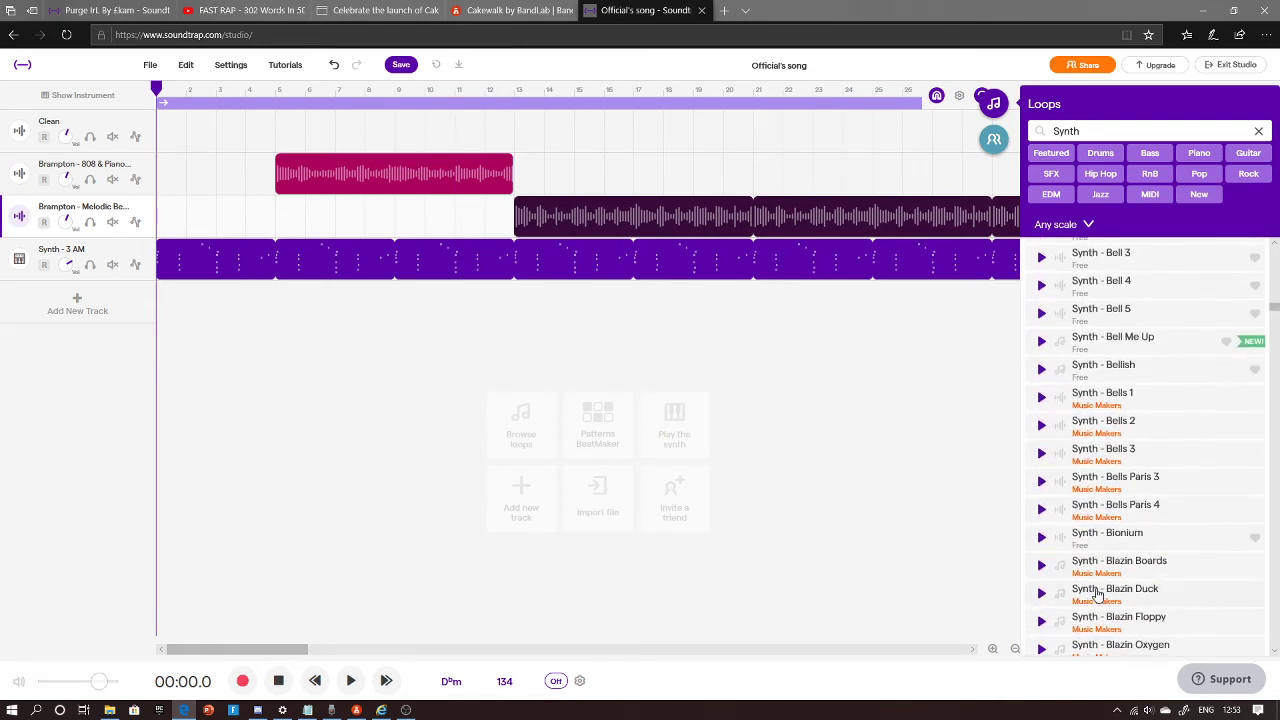
pyautogui.scroll(-8, 1093, 610)
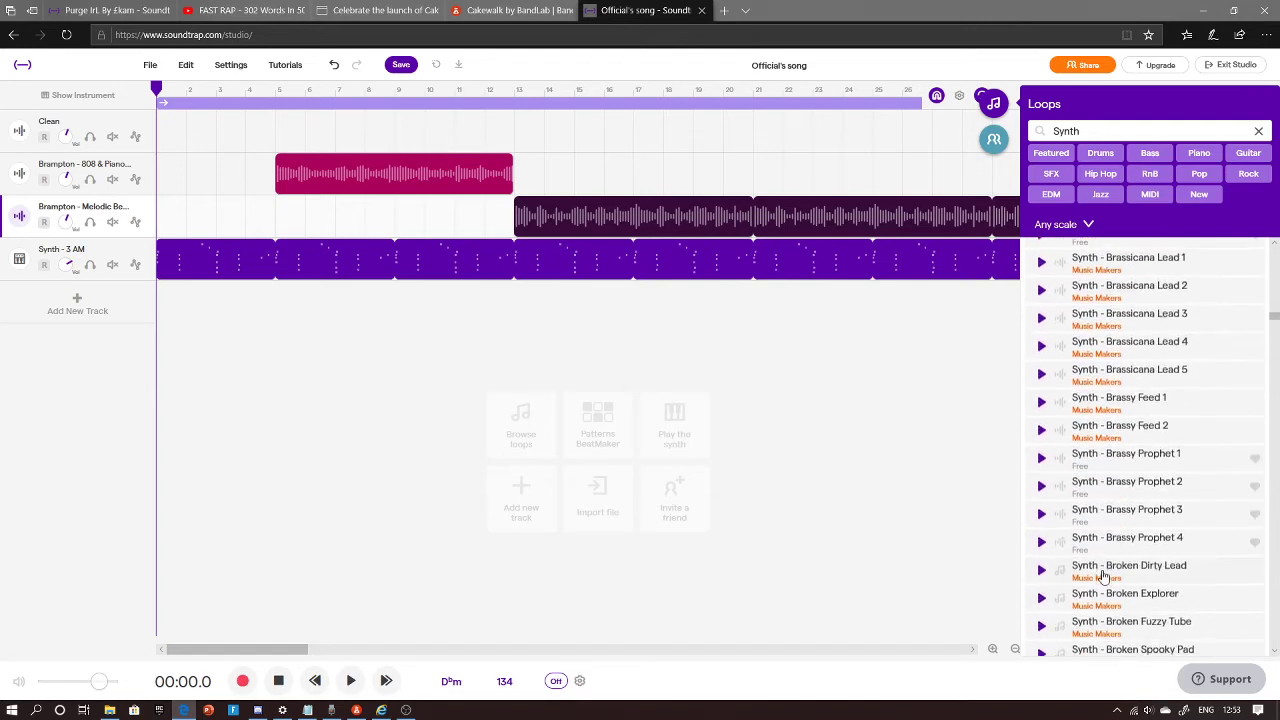
pyautogui.scroll(-15, 1091, 400)
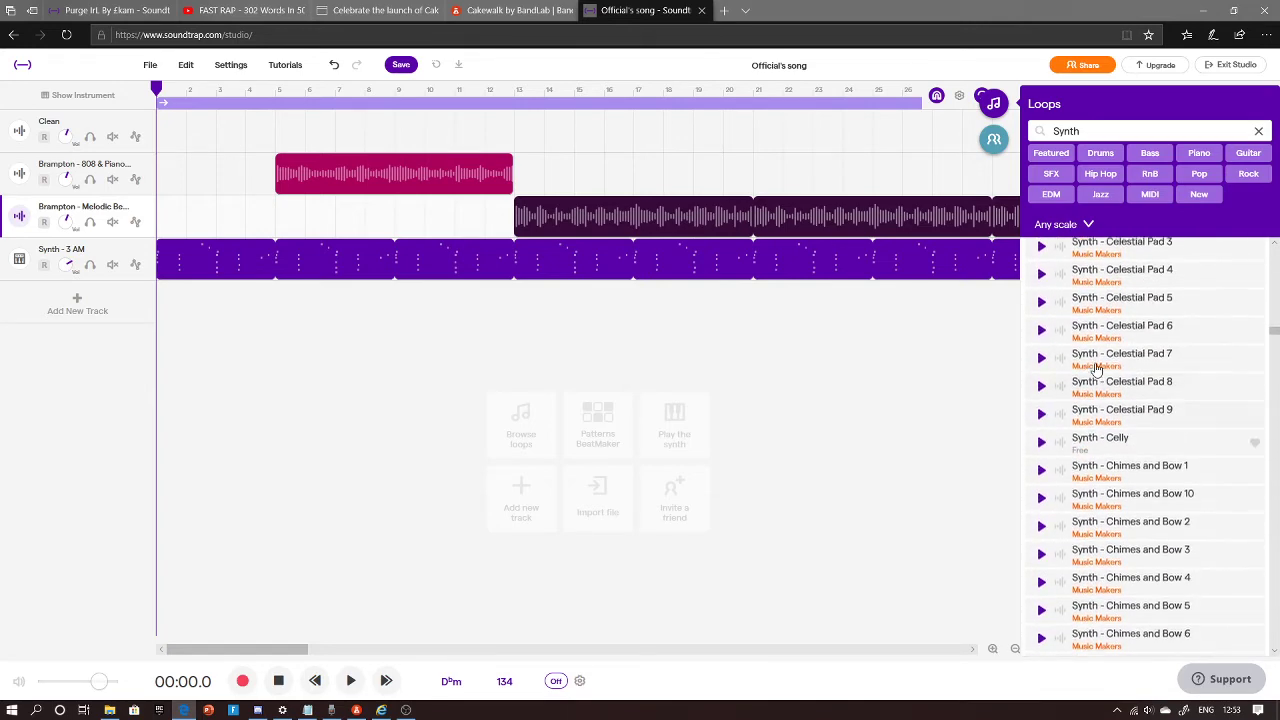
pyautogui.scroll(-10, 1089, 368)
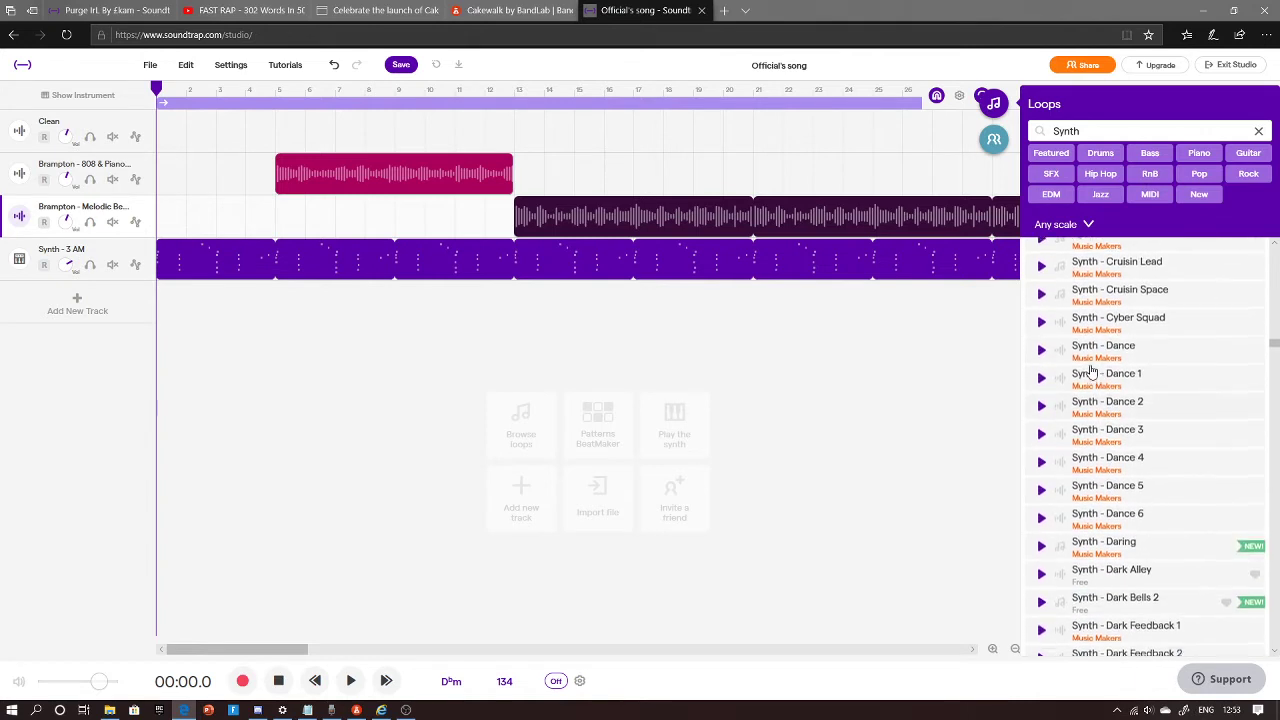
pyautogui.click(1040, 601)
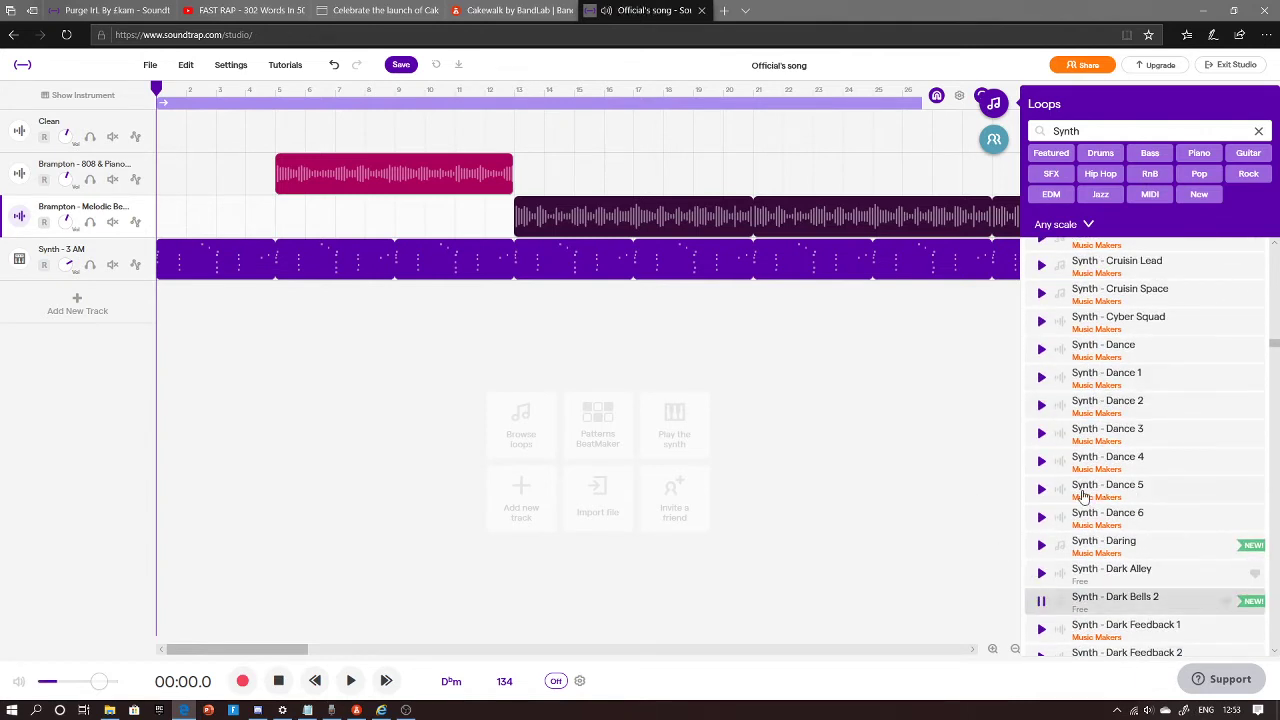
# Step: Preview Synth - Develop 1 and drop it onto a new track at bar 21
pyautogui.scroll(-3, 1083, 494)
pyautogui.scroll(-3, 1050, 400)
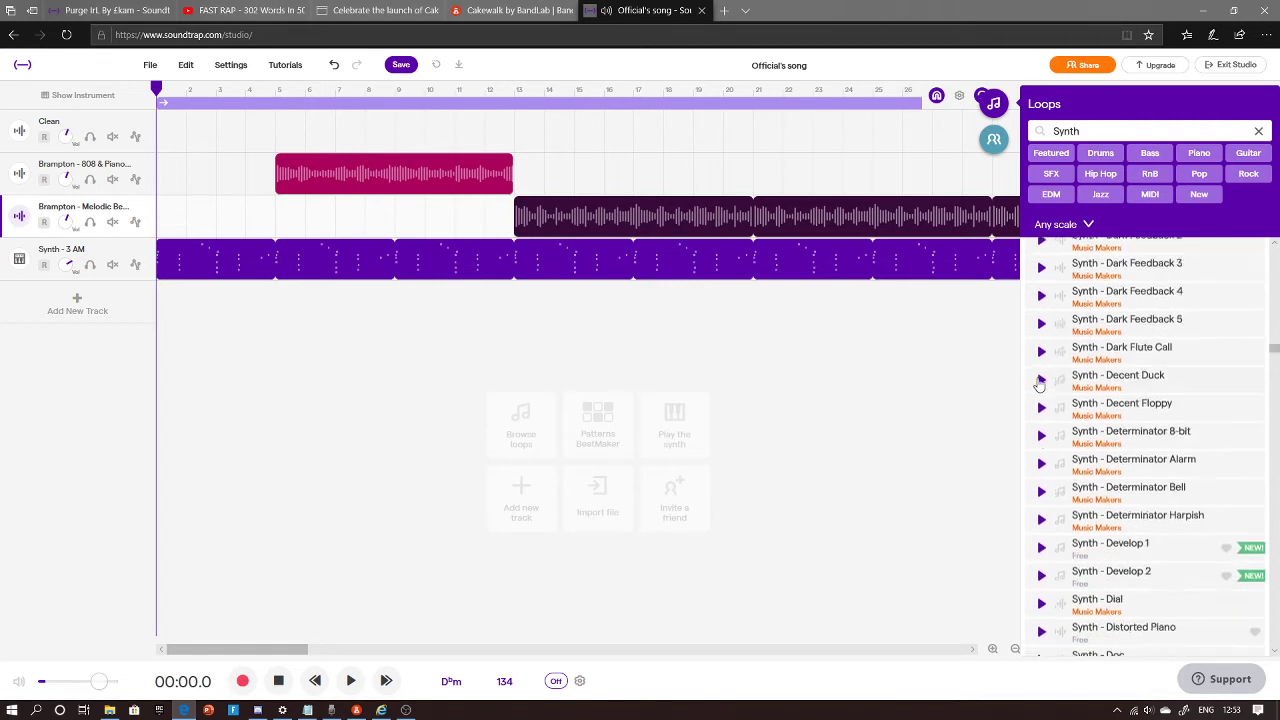
pyautogui.click(1040, 463)
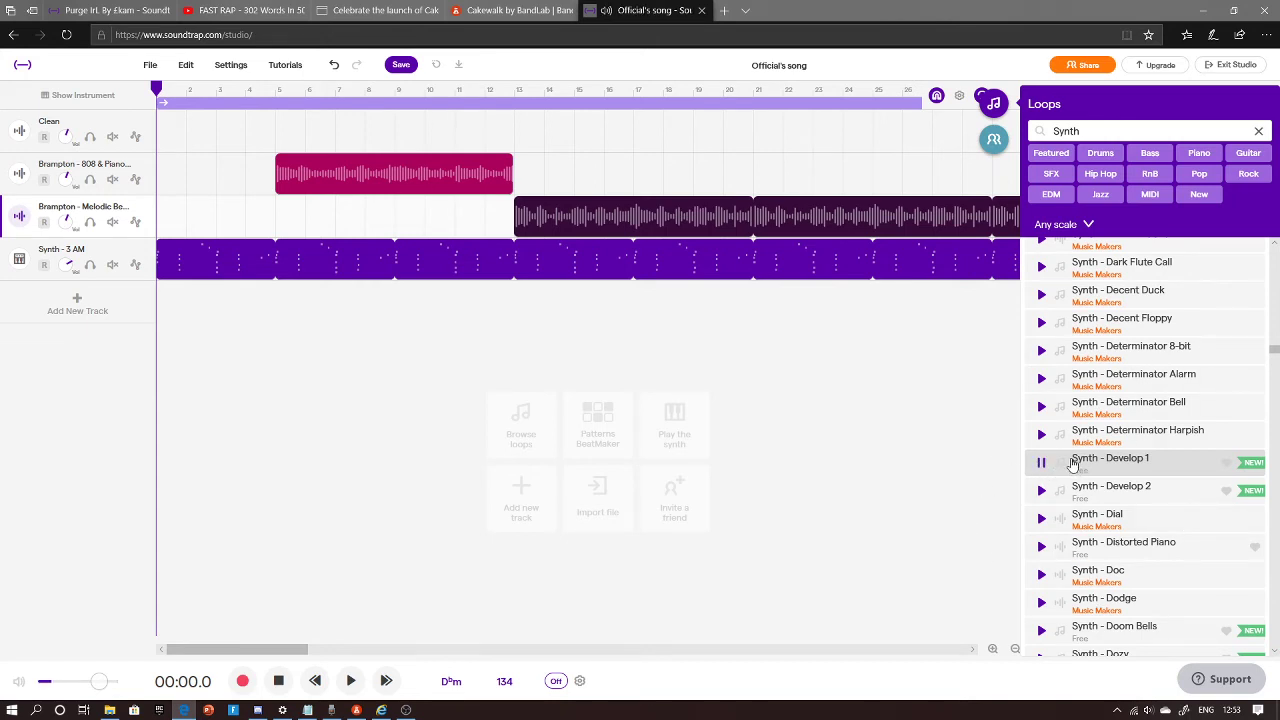
pyautogui.moveTo(1057, 457); pyautogui.dragTo(762, 315)
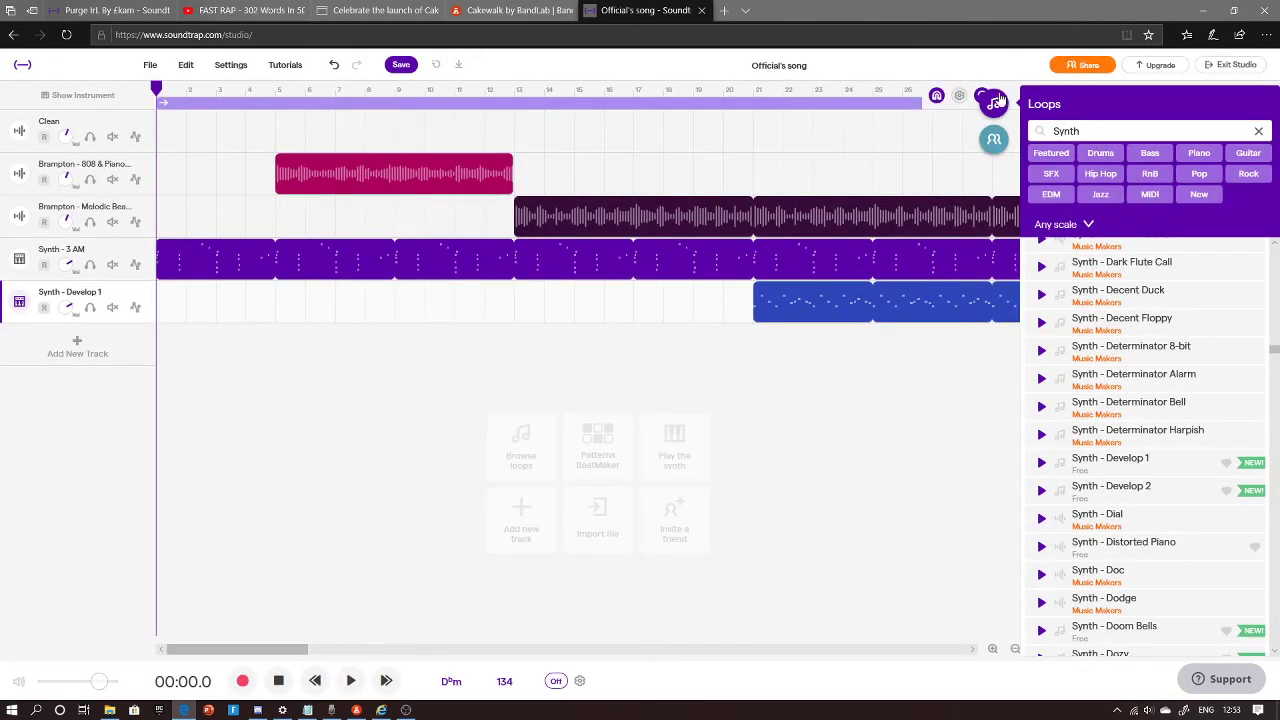
# Step: Close the Loops panel, tap the tempo to 140 BPM with audio adjusted, and play it
pyautogui.click(994, 102)
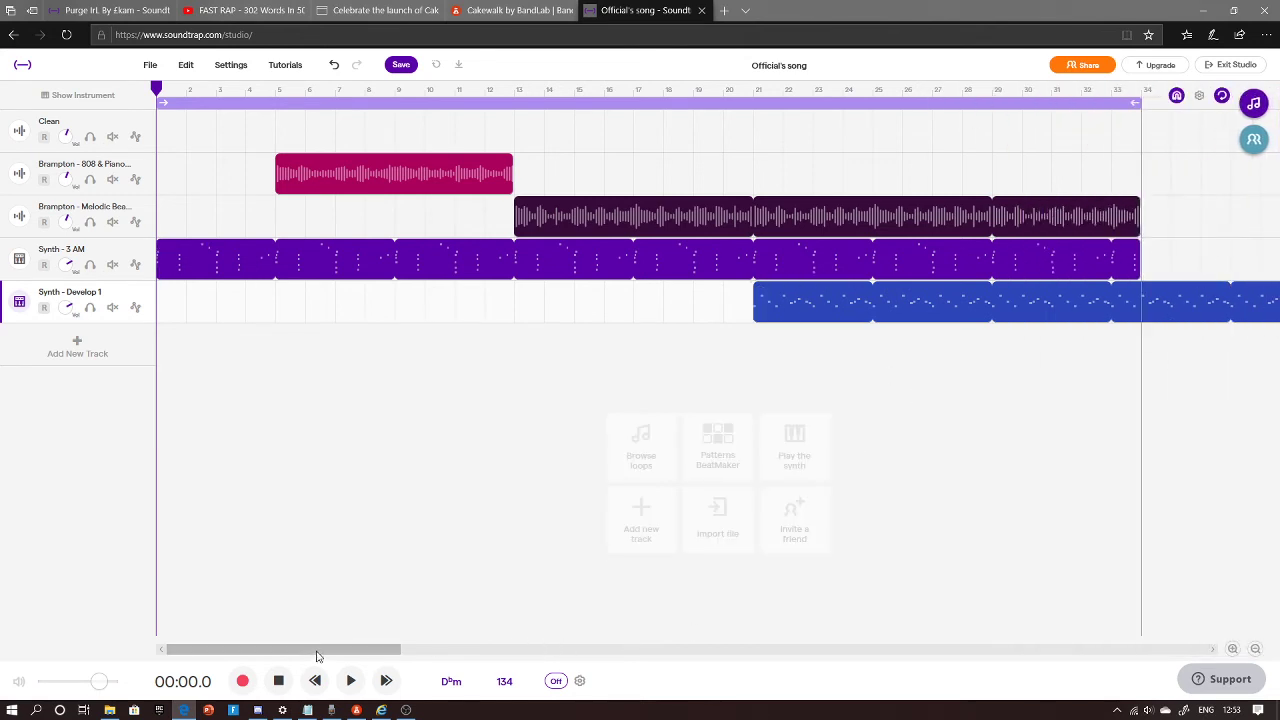
pyautogui.moveTo(320, 654); pyautogui.dragTo(404, 652)
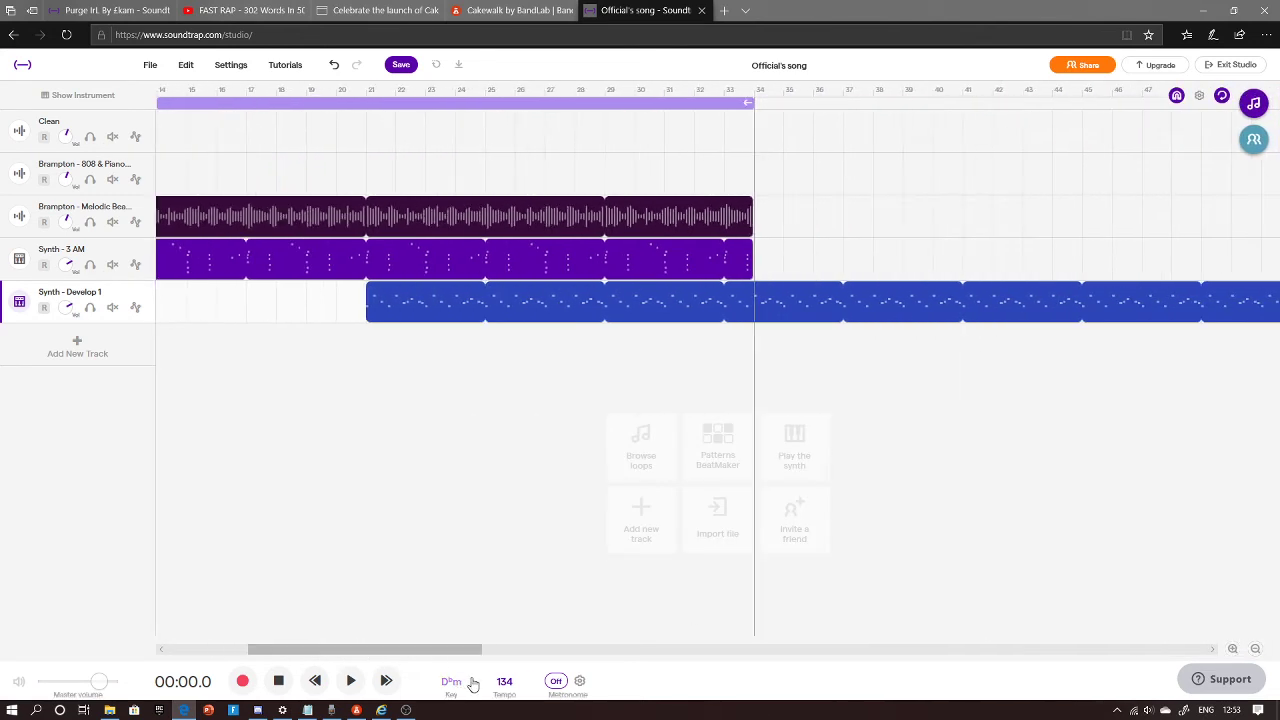
pyautogui.click(504, 681)
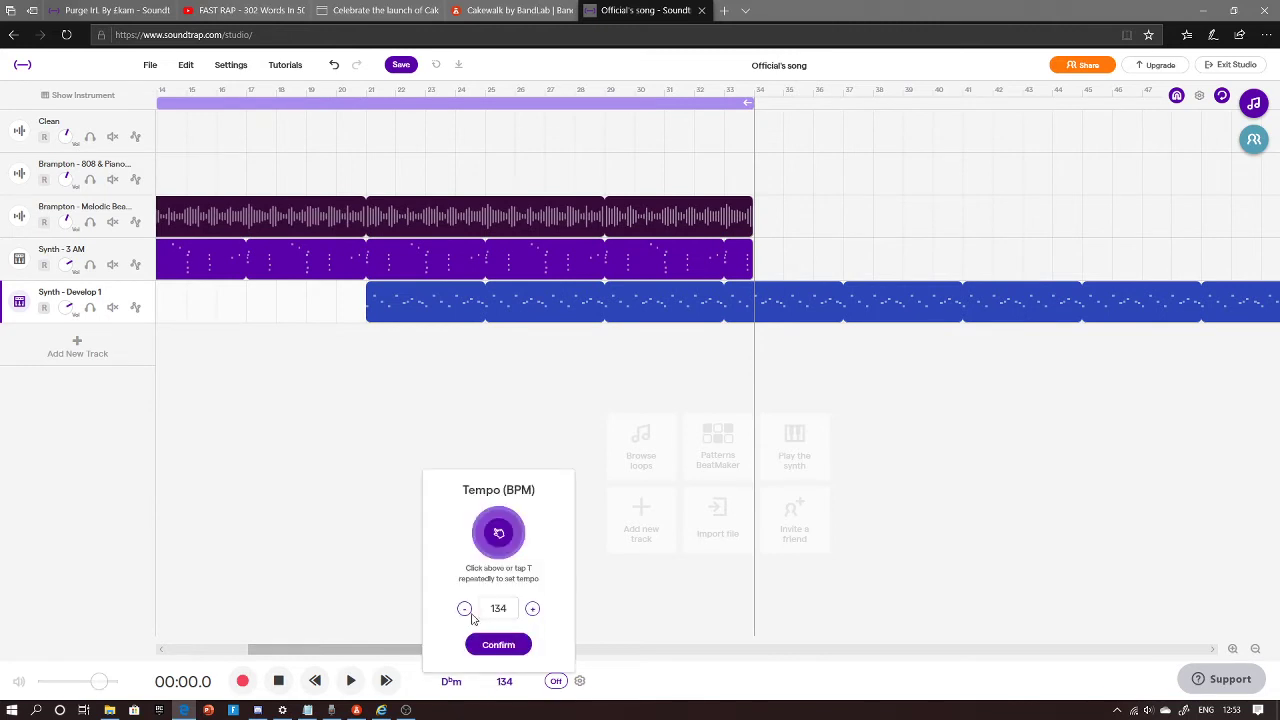
pyautogui.click(492, 546)
pyautogui.press('t')
pyautogui.press('t')
pyautogui.press('t')
pyautogui.press('t')
pyautogui.press('t')
pyautogui.press('t')
pyautogui.click(492, 648)
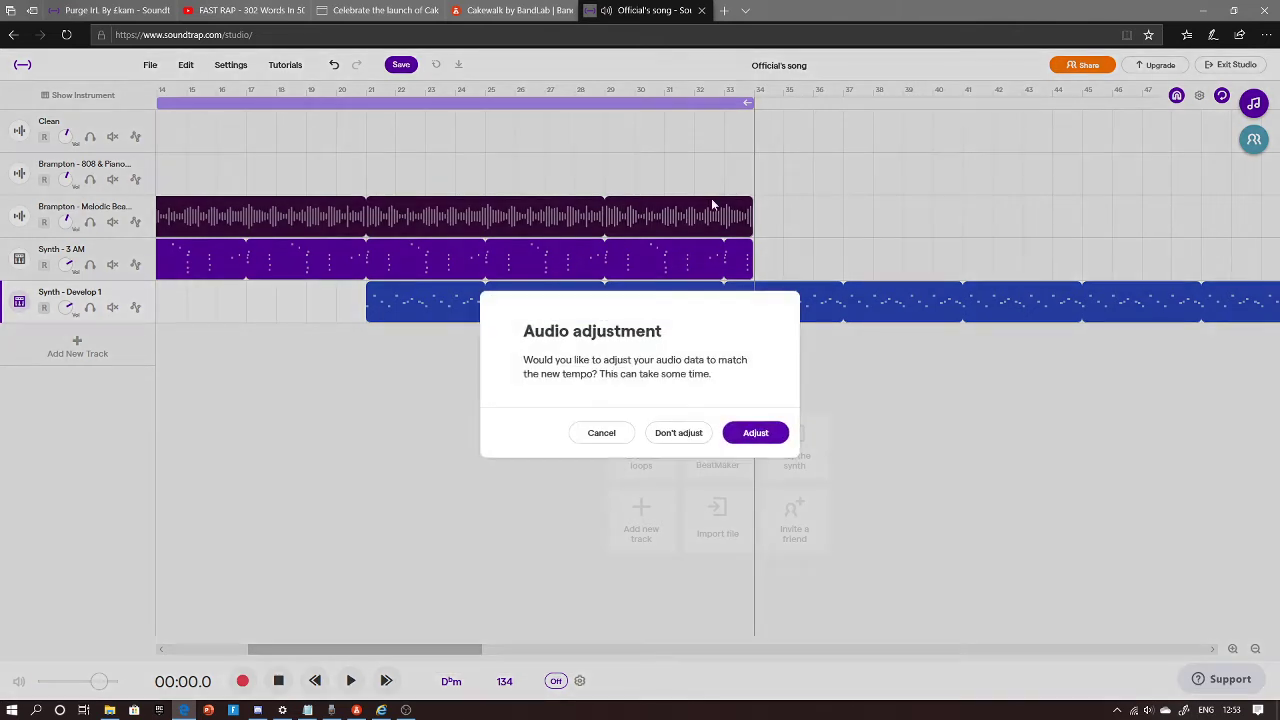
pyautogui.click(729, 430)
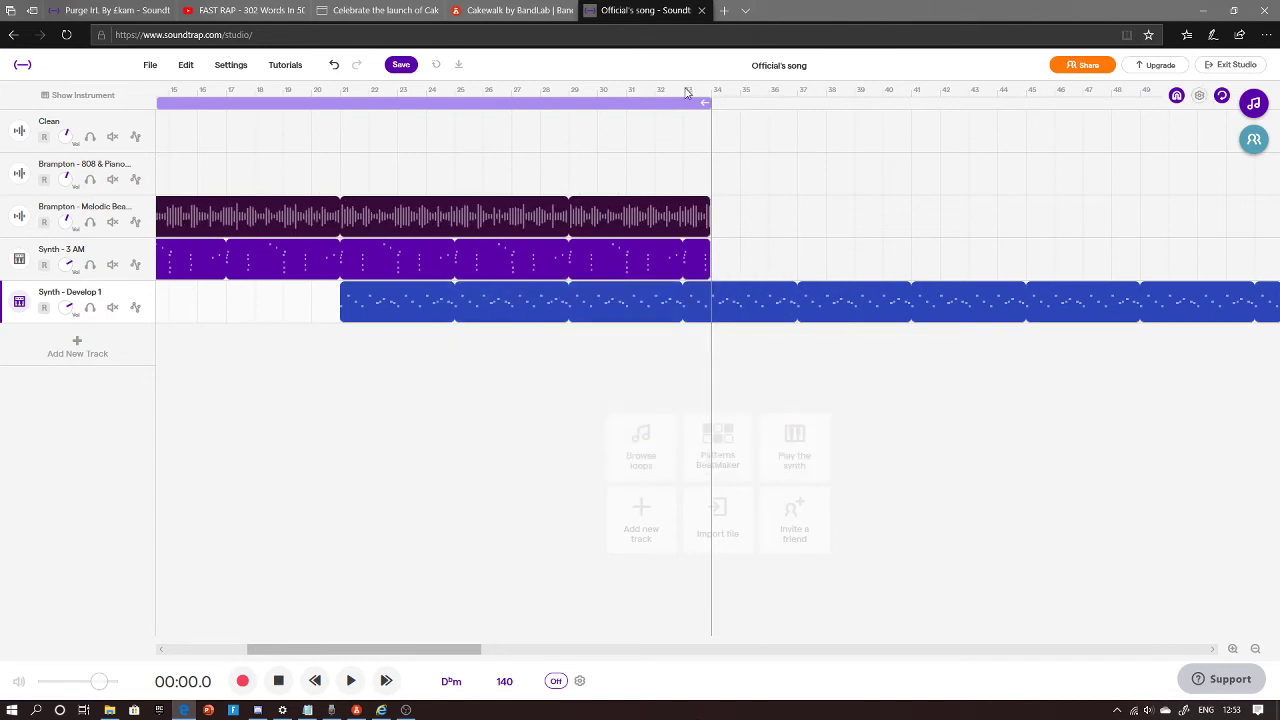
pyautogui.press('space')
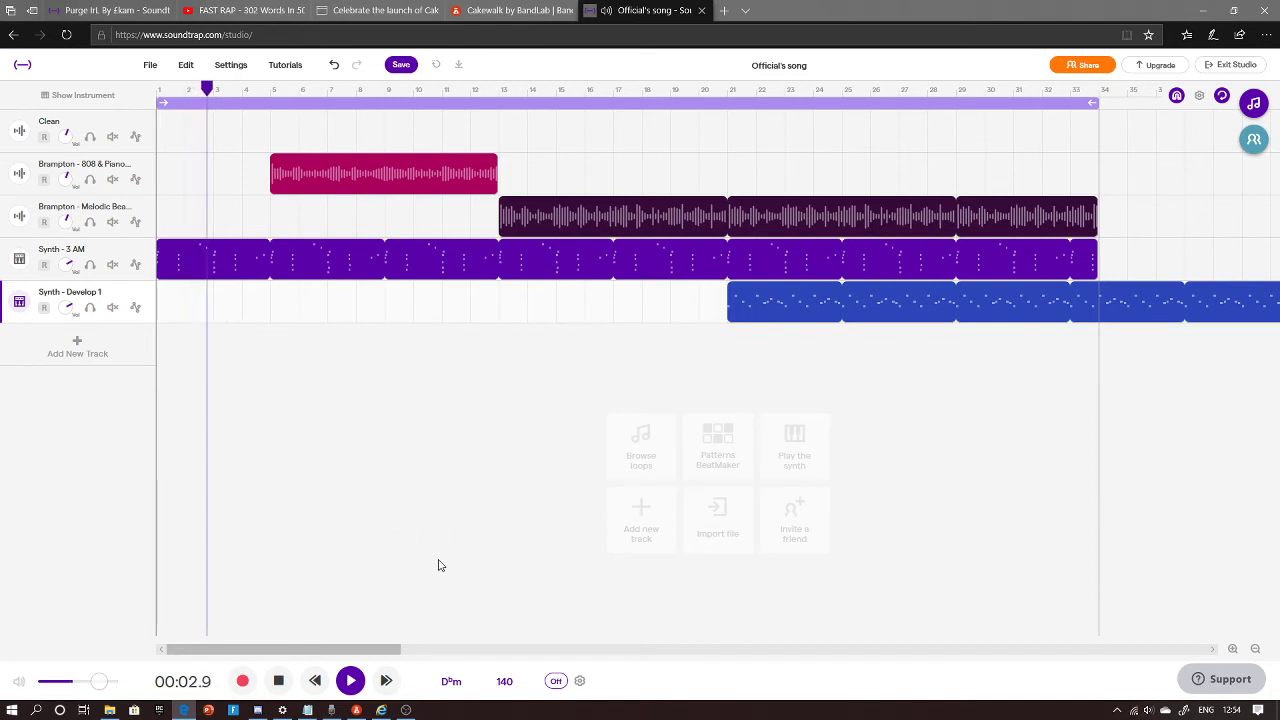
# Step: Enter 80 BPM as the tempo, adjust the audio to match, and play the song
pyautogui.click(504, 681)
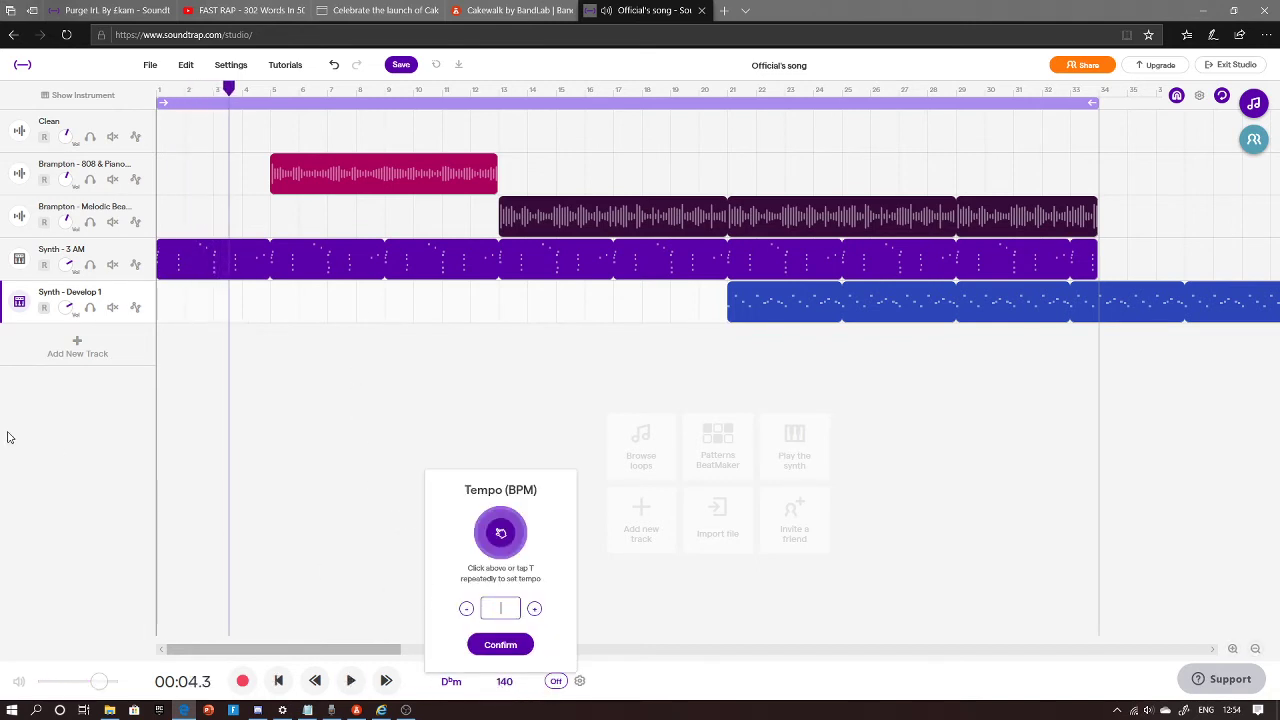
pyautogui.write('80')
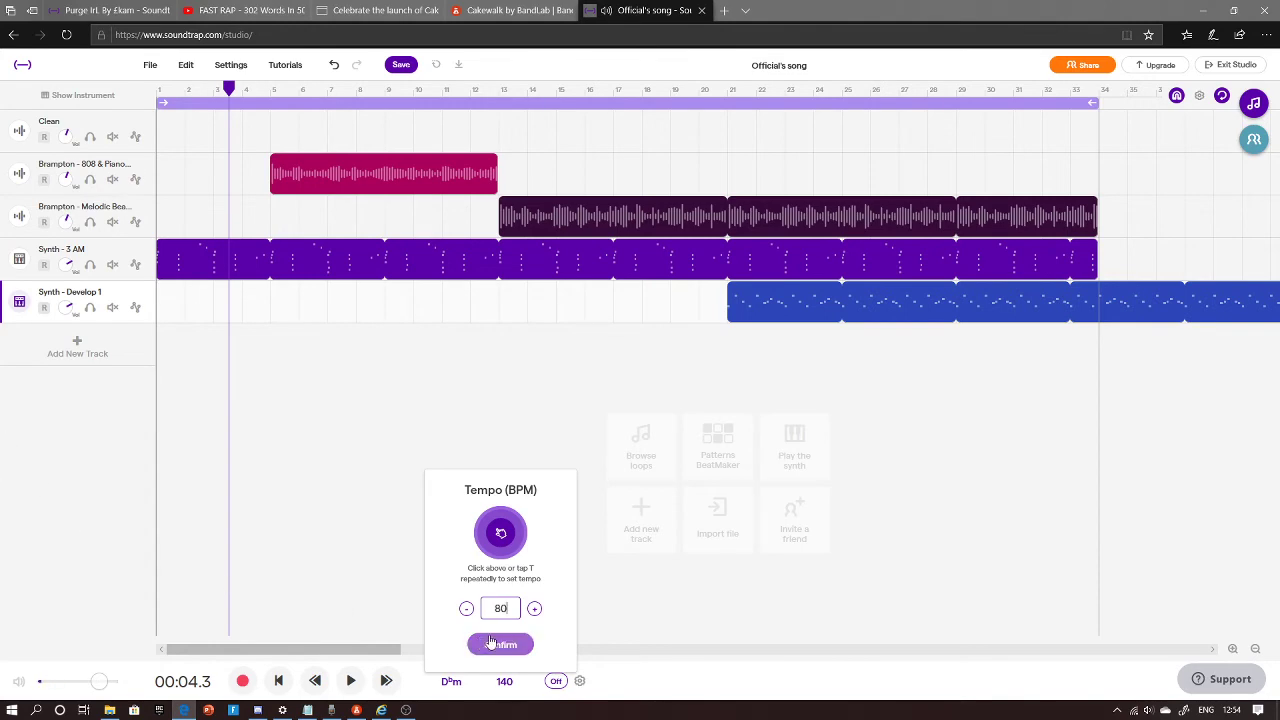
pyautogui.click(500, 644)
pyautogui.click(752, 434)
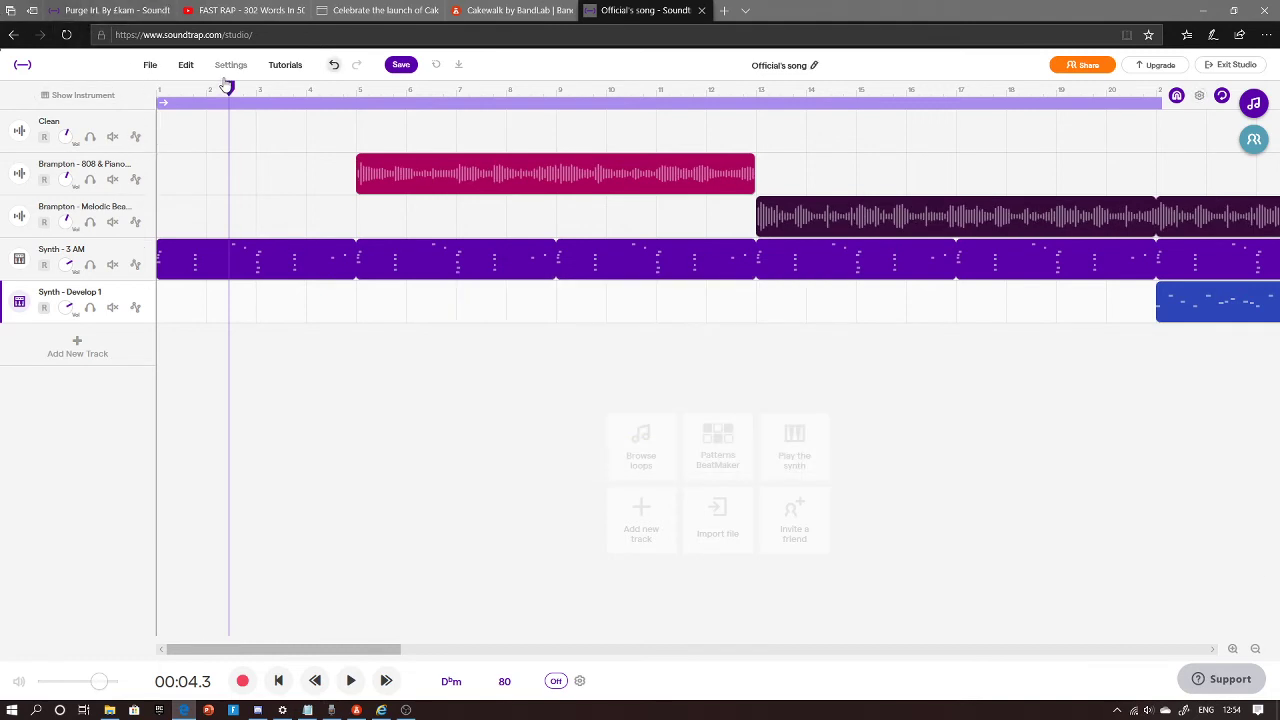
pyautogui.press('space')
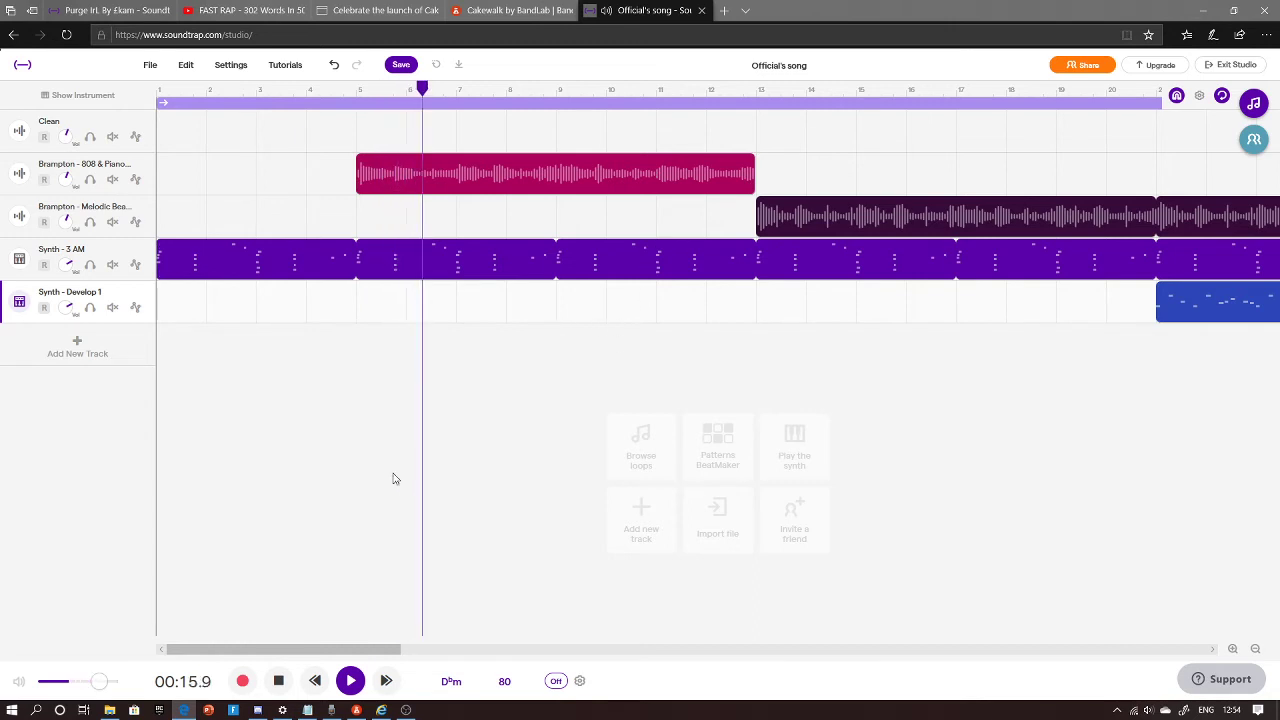
pyautogui.click(504, 684)
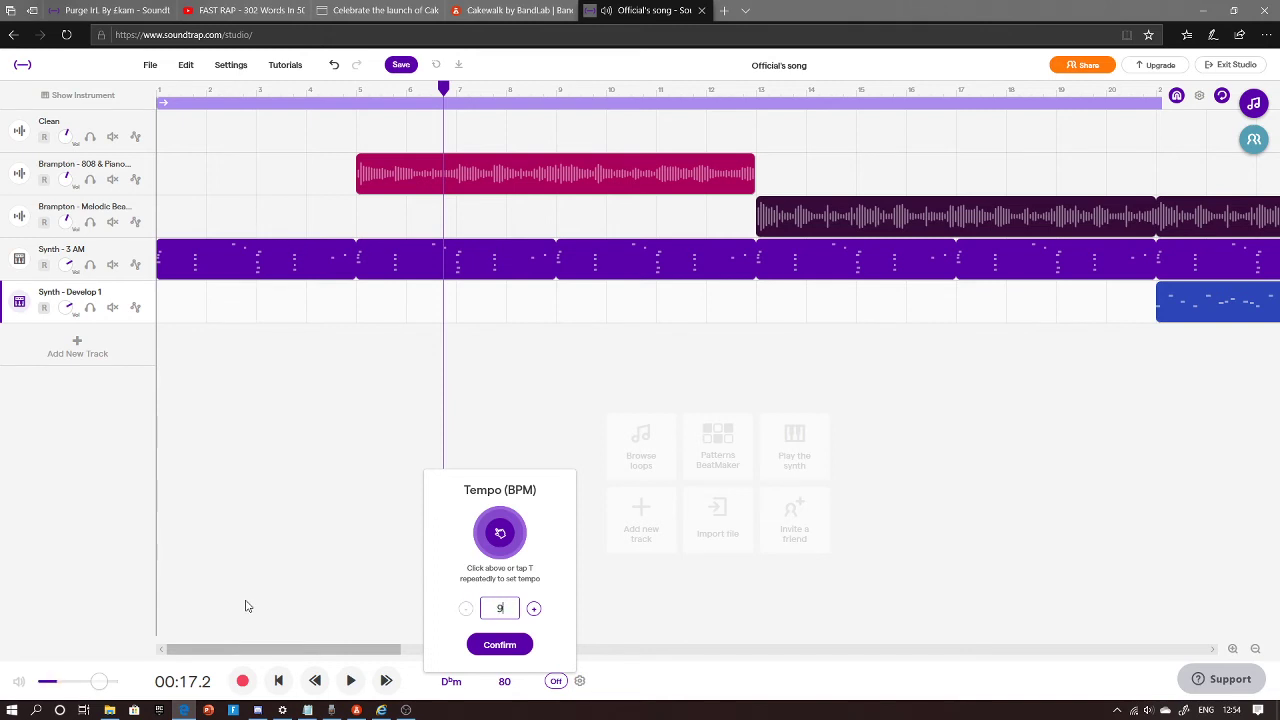
# Step: Confirm 95 BPM, stretch the audio to match, and drag the playhead back to bar 1
pyautogui.press('Return')
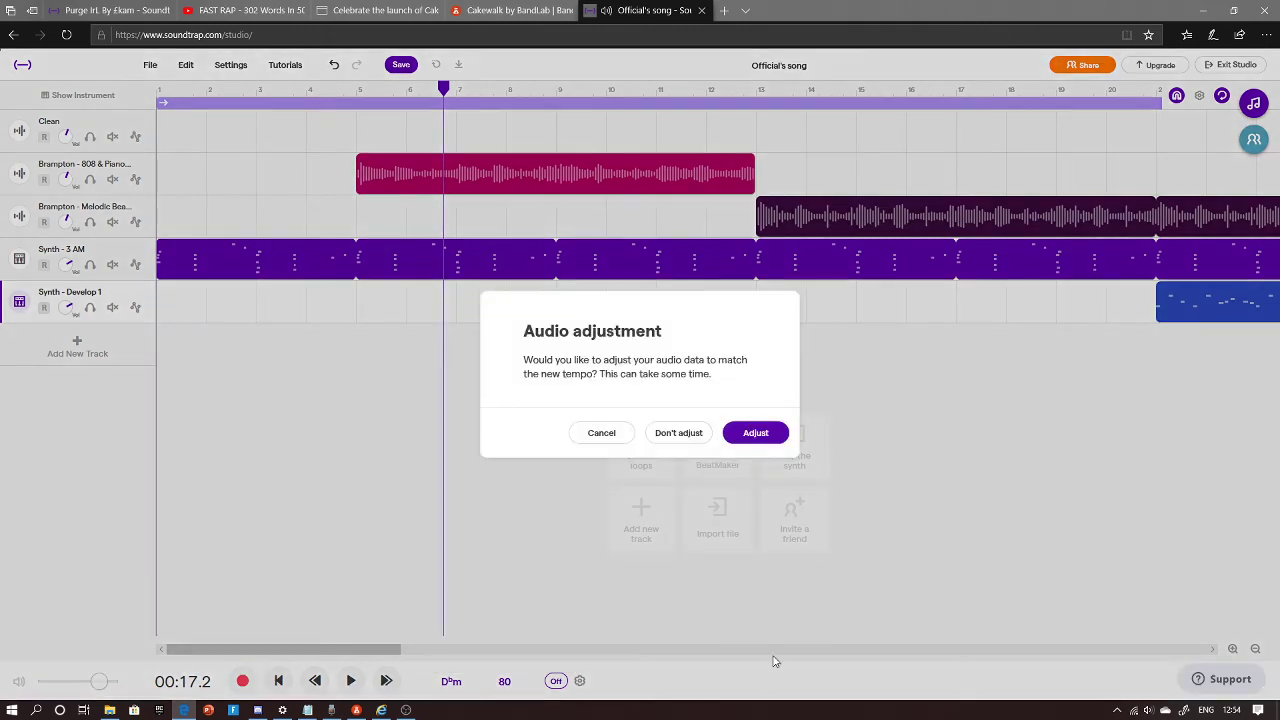
pyautogui.click(763, 432)
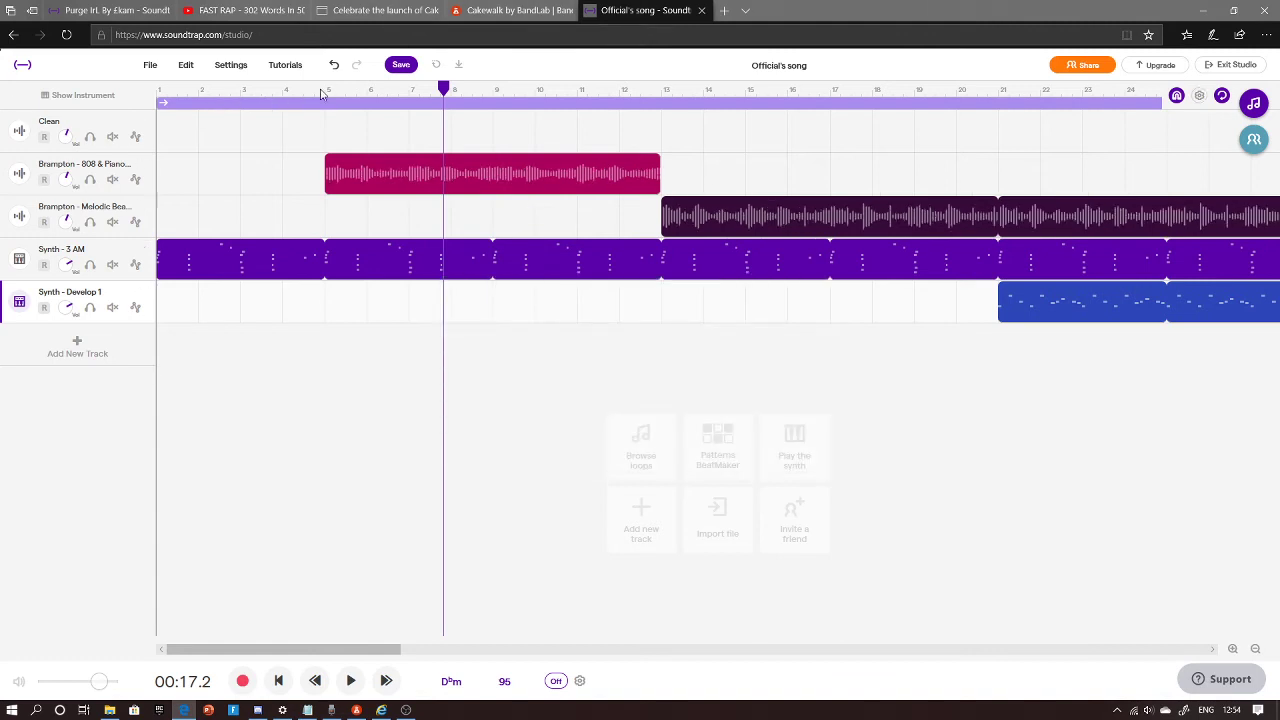
pyautogui.moveTo(442, 87); pyautogui.dragTo(78, 92)
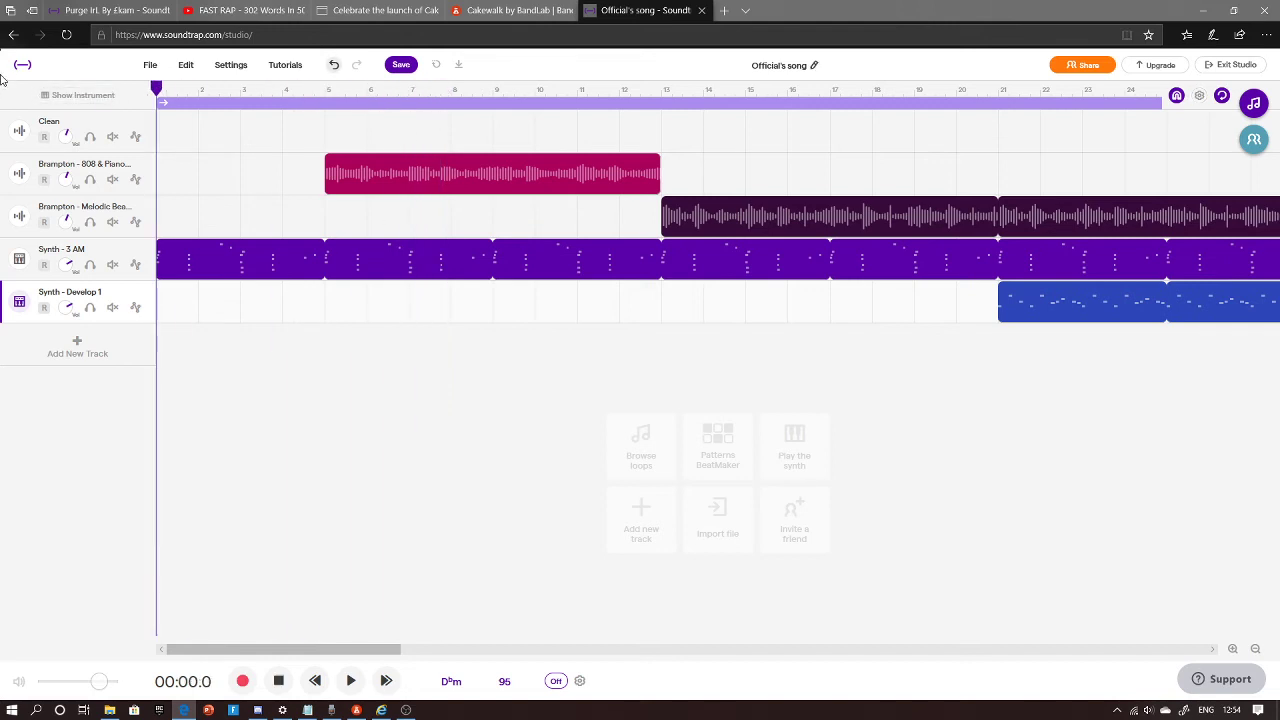
# Step: Play the song at 95 BPM from the start, stop and rewind, then open the Key list
pyautogui.press('space')
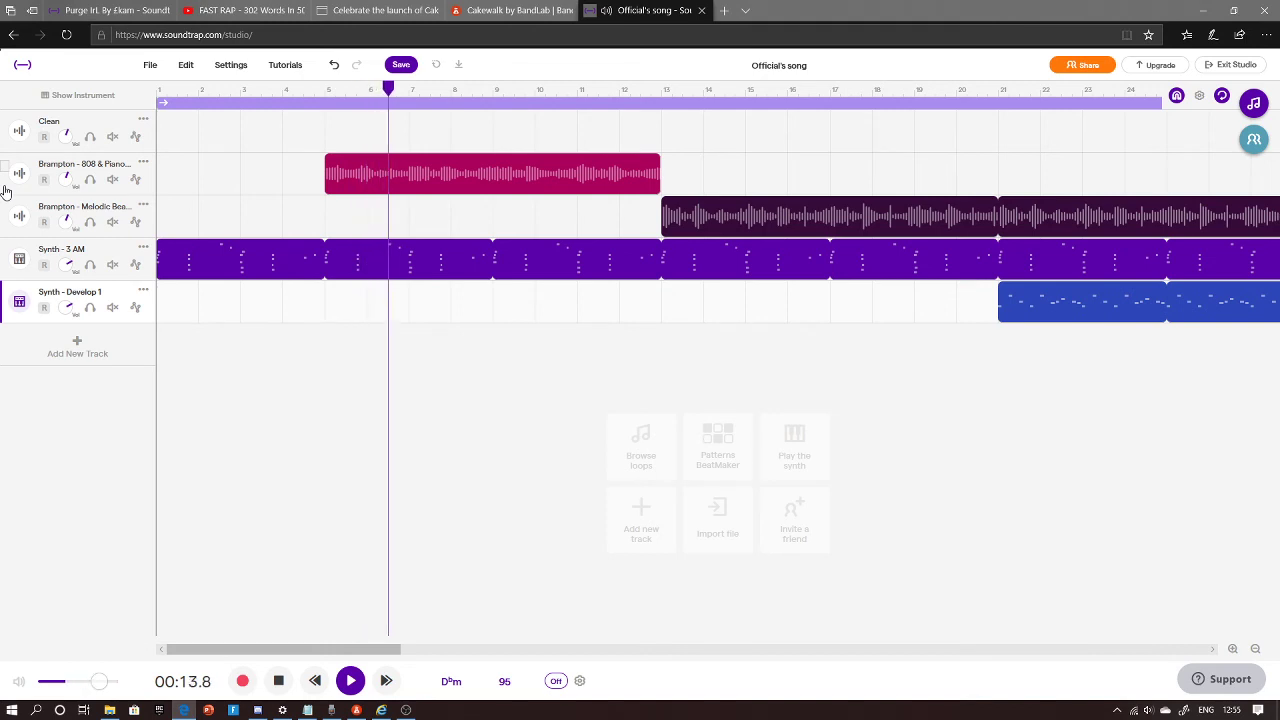
pyautogui.press('space')
pyautogui.press('Return')
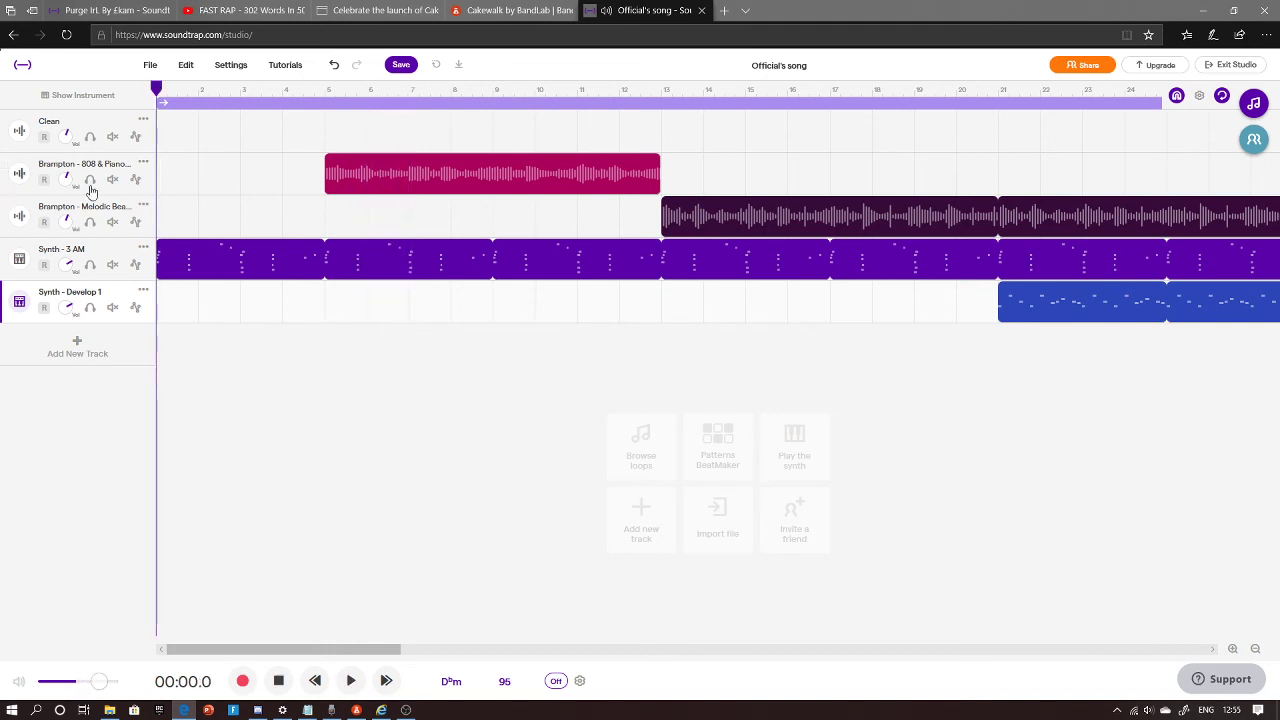
pyautogui.click(452, 681)
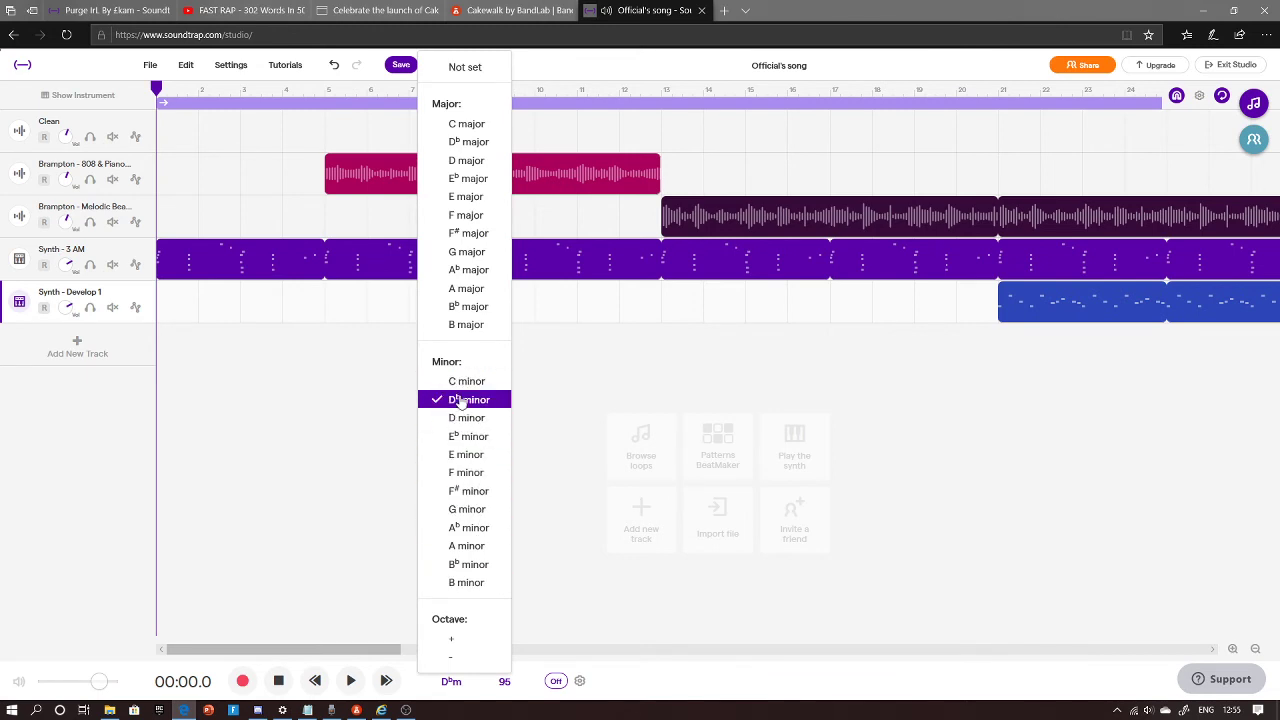
# Step: Choose C minor as the key, pitch-shift the audio to match, and play it back
pyautogui.click(466, 383)
pyautogui.click(755, 432)
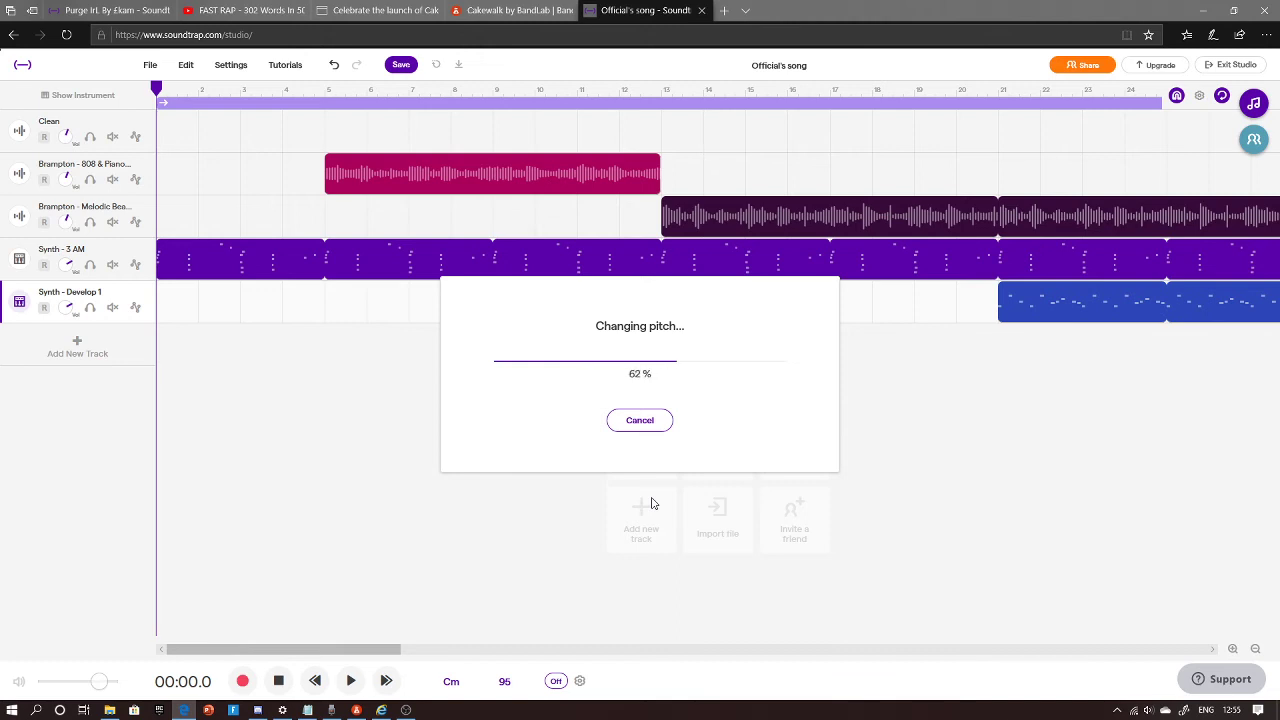
pyautogui.press('space')
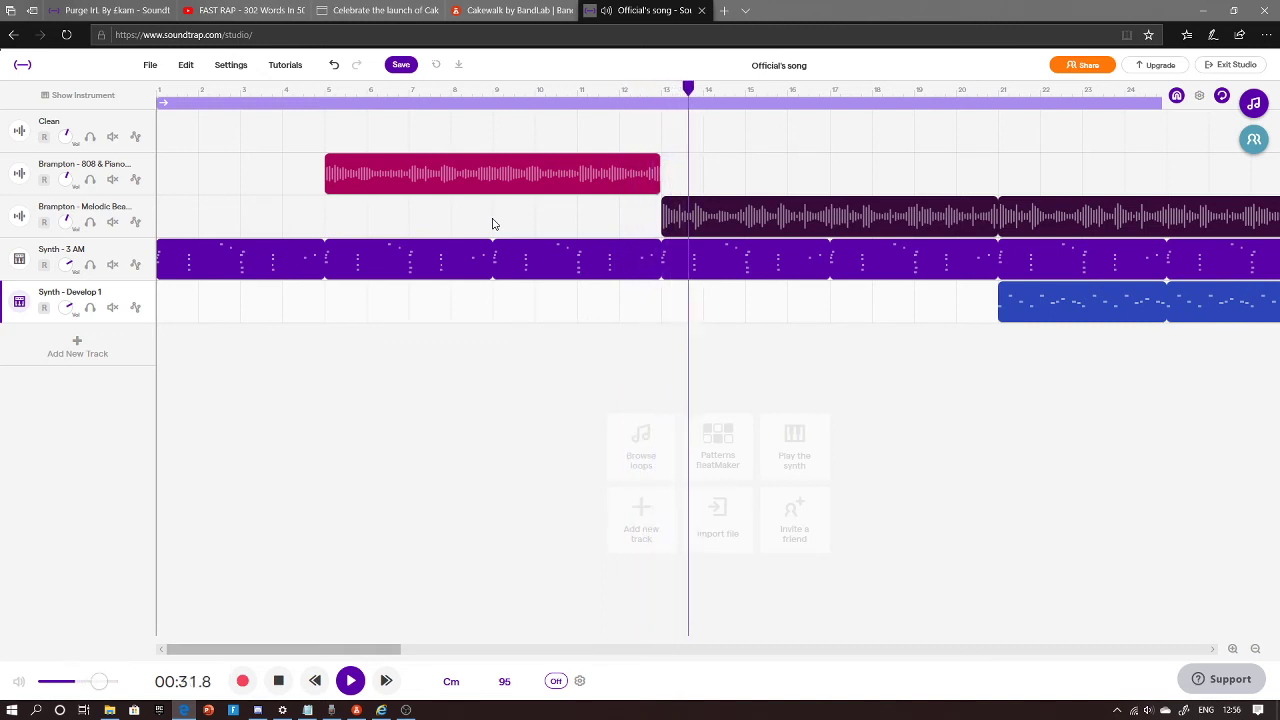
# Step: Stop playback and rename the project to 'nhudhs', then to '9689'
pyautogui.press('space')
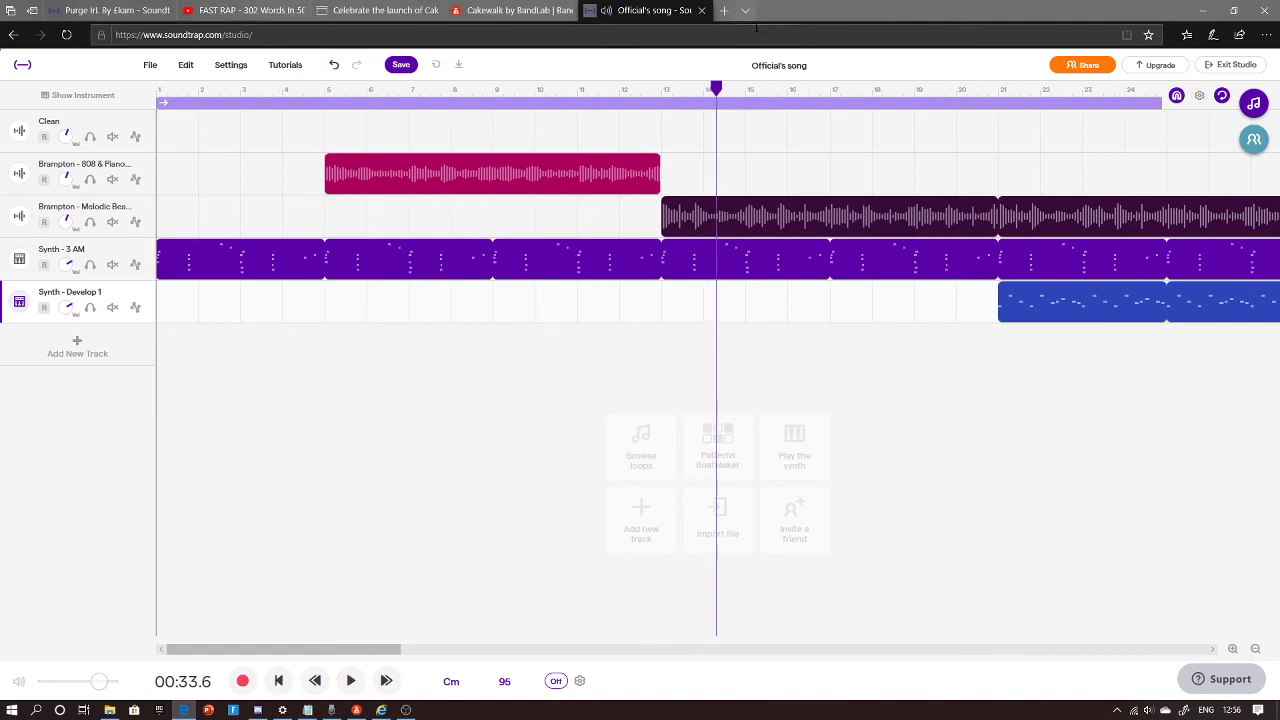
pyautogui.click(814, 67)
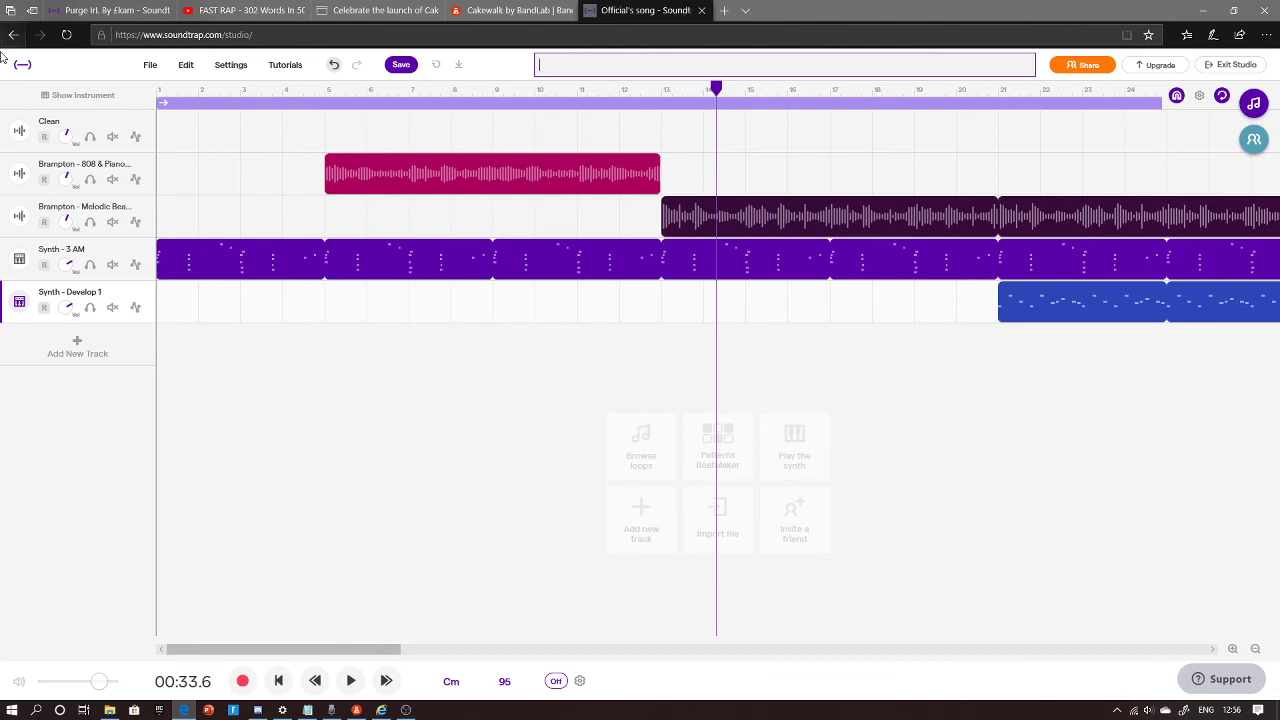
pyautogui.press('Return')
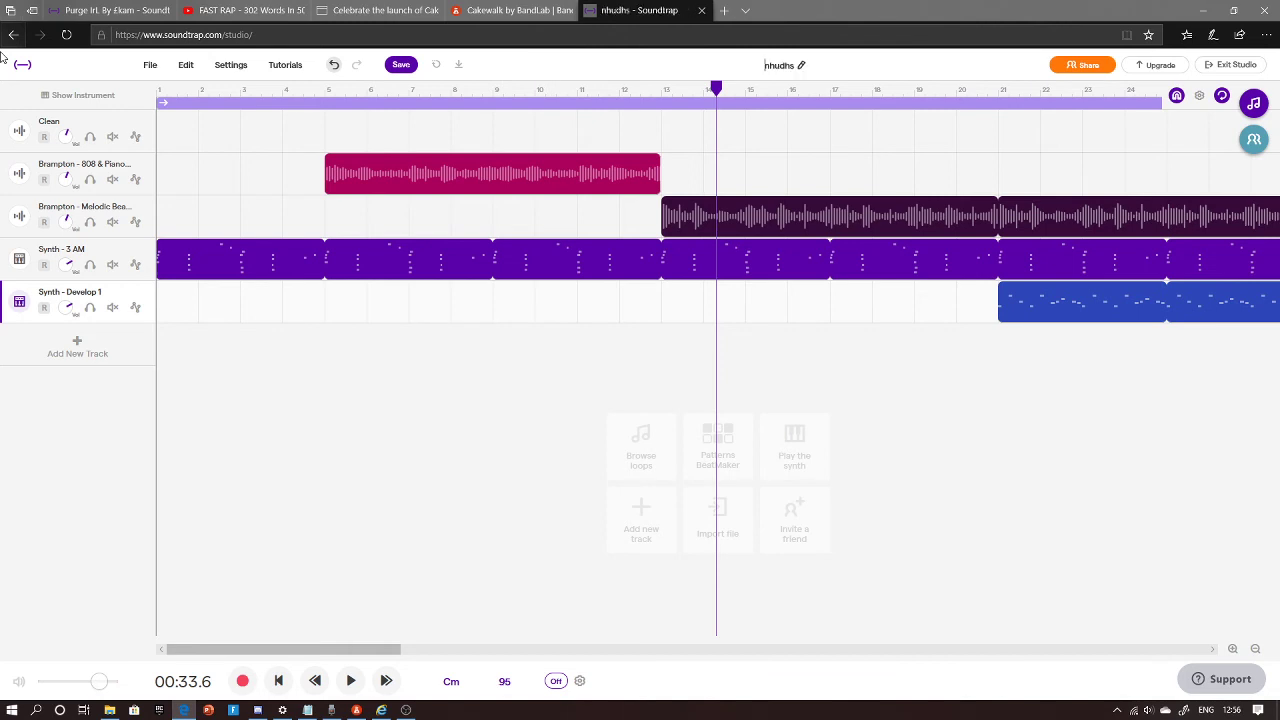
pyautogui.click(803, 67)
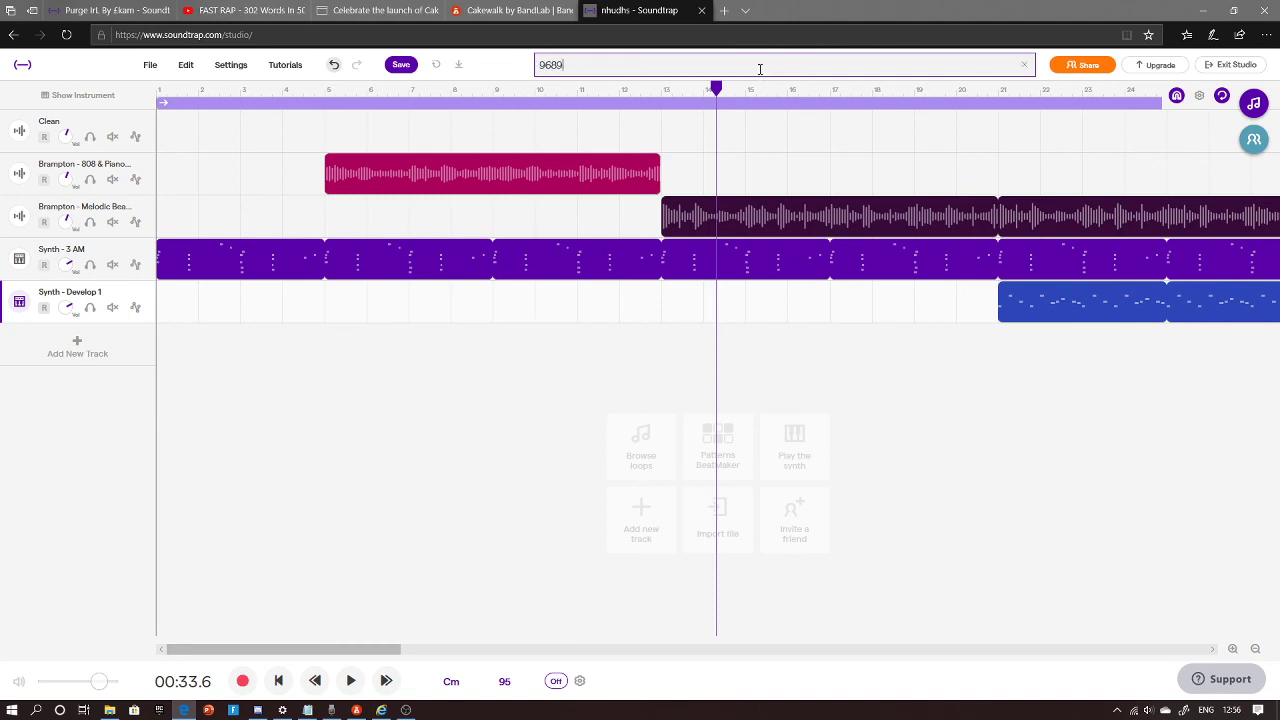
pyautogui.press('Return')
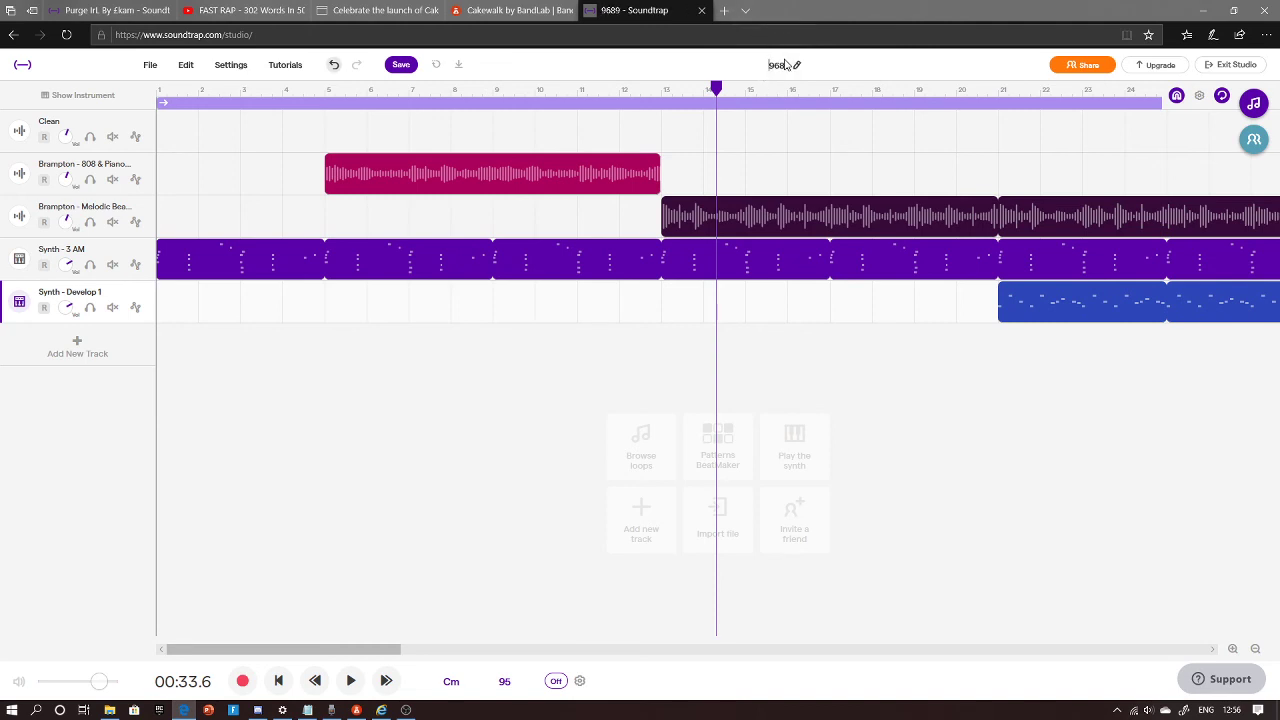
# Step: Retitle the project from '9689' to 'idk'
pyautogui.click(786, 64)
pyautogui.press('Escape')
pyautogui.click(786, 64)
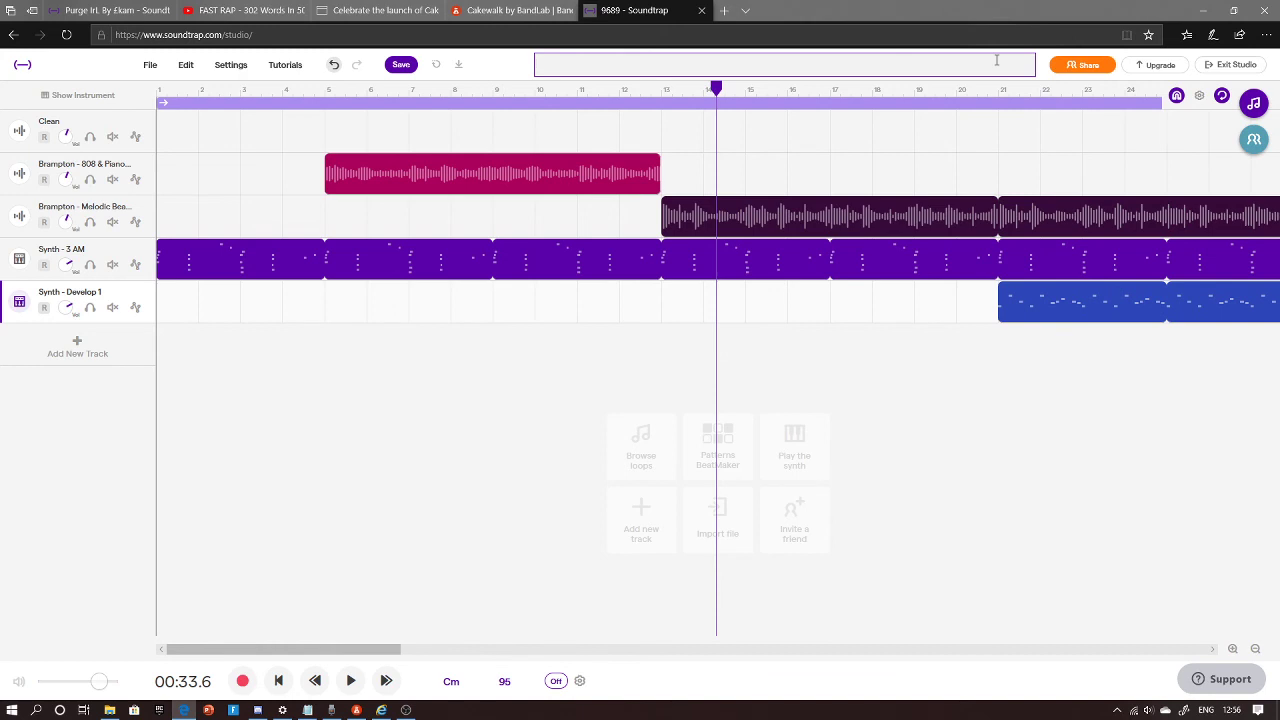
pyautogui.write('idk')
pyautogui.press('Return')
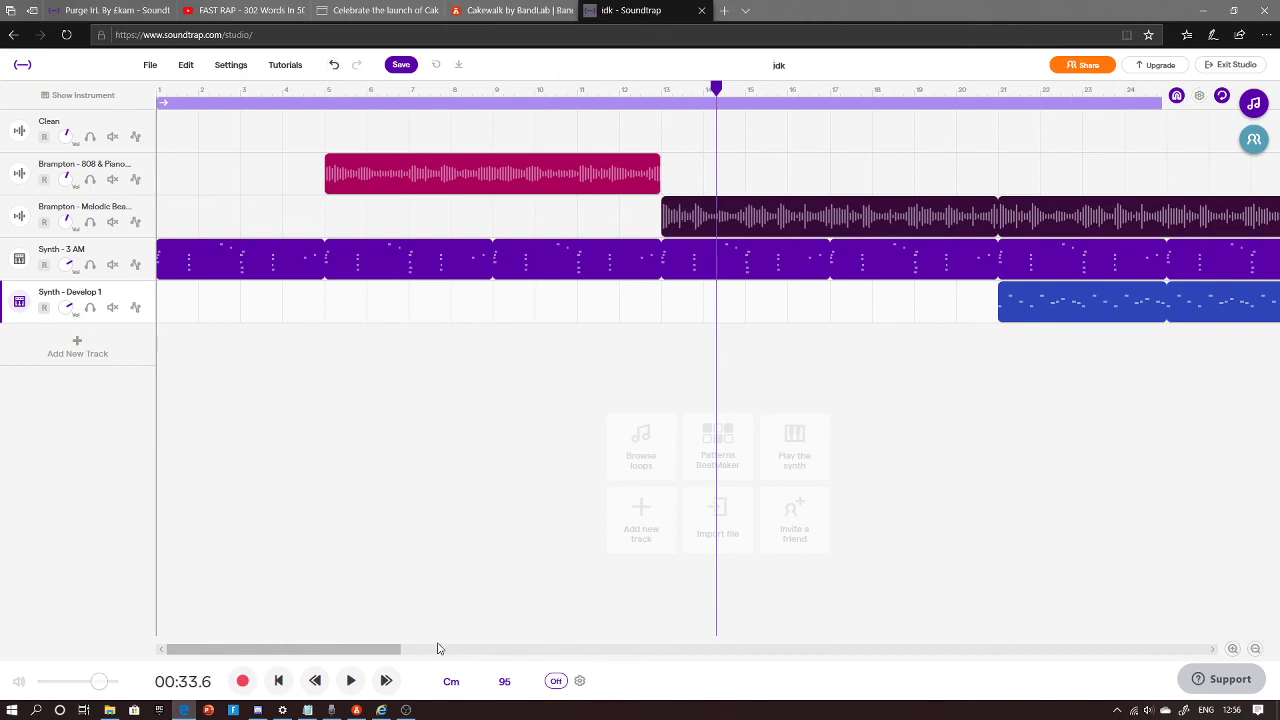
pyautogui.moveTo(409, 648); pyautogui.dragTo(712, 591)
# Step: Nudge the master volume up and back down while playing, then stop and resume playback
pyautogui.moveTo(105, 683); pyautogui.dragTo(119, 684)
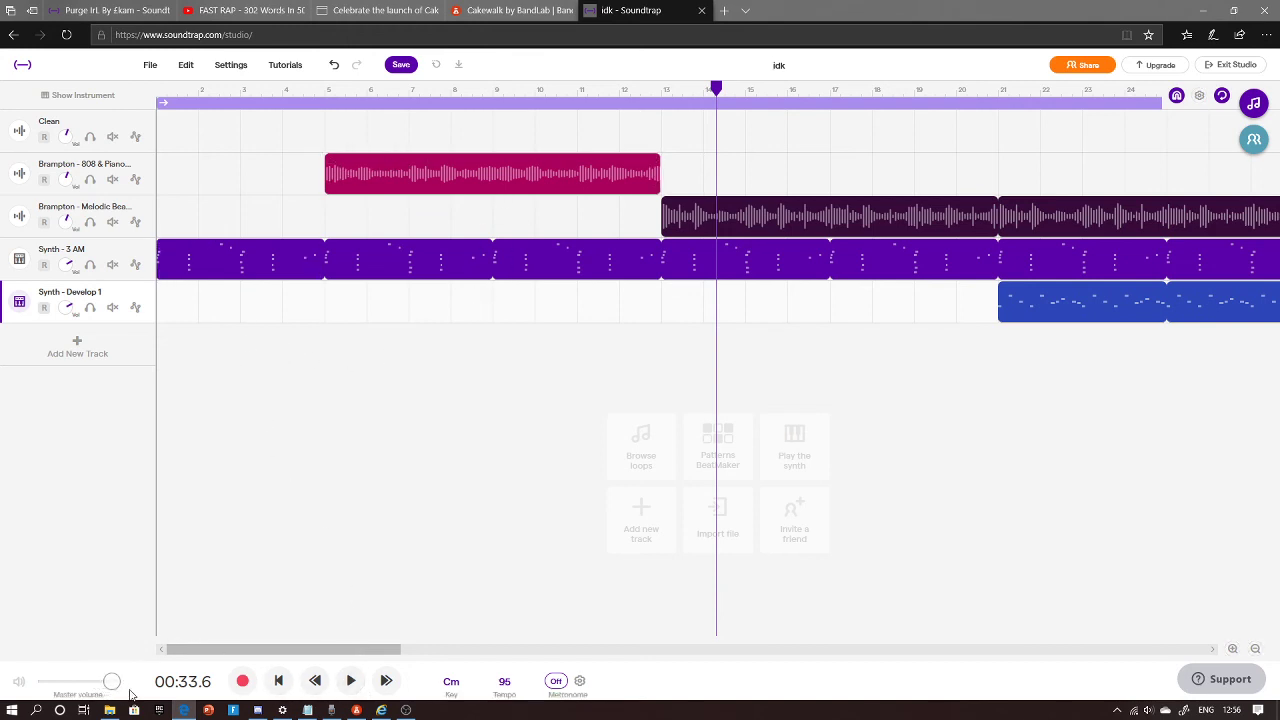
pyautogui.press('space')
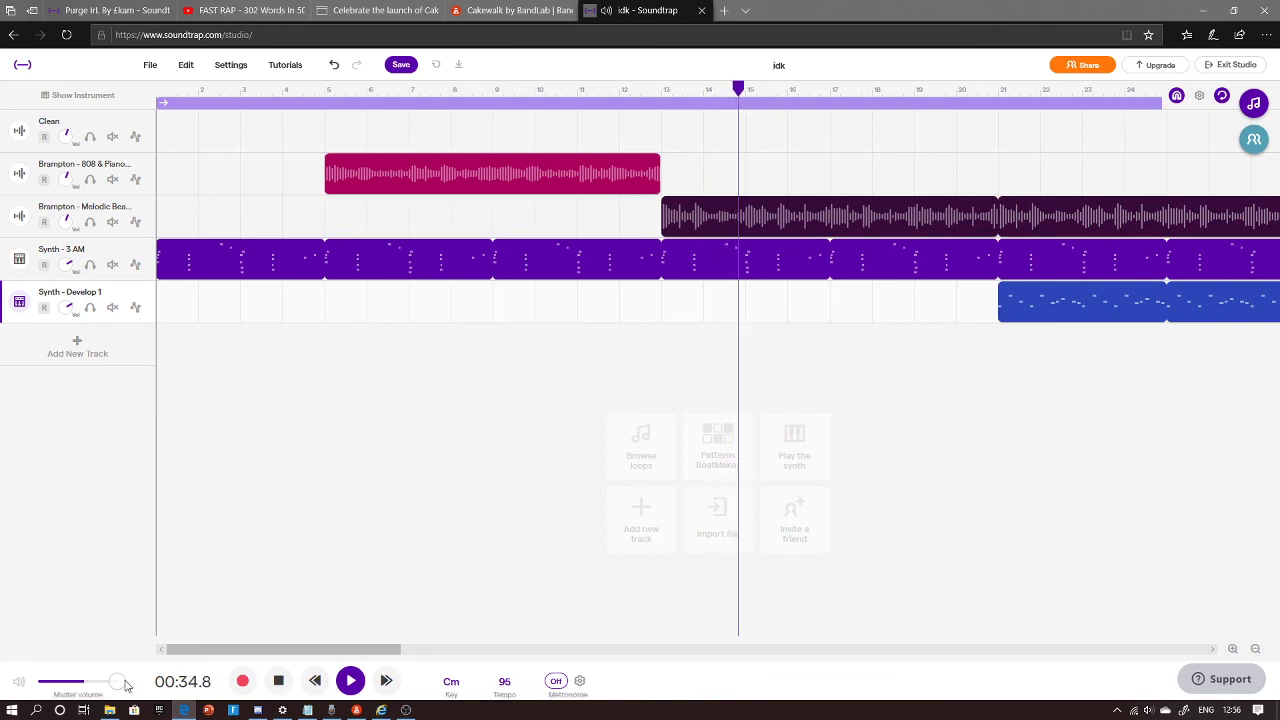
pyautogui.moveTo(109, 684)
pyautogui.mouseDown()
pyautogui.moveTo(72, 684)
pyautogui.moveTo(95, 684)
pyautogui.mouseUp()
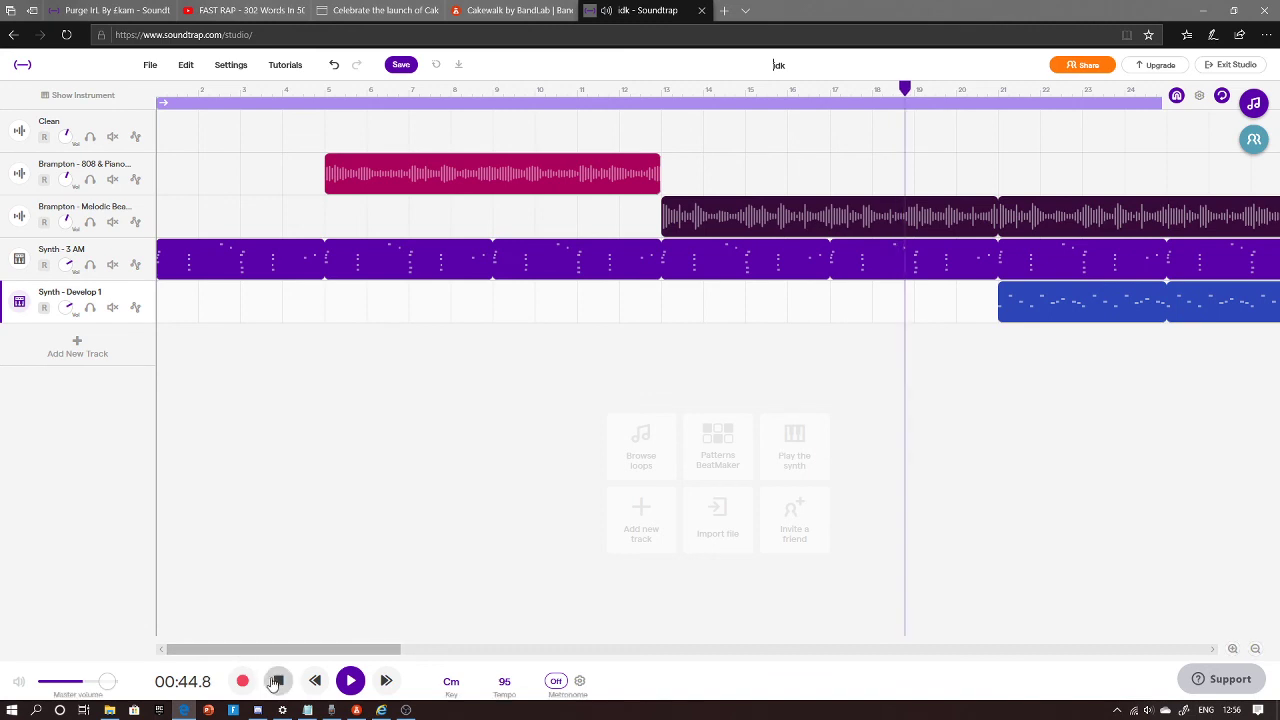
pyautogui.click(276, 681)
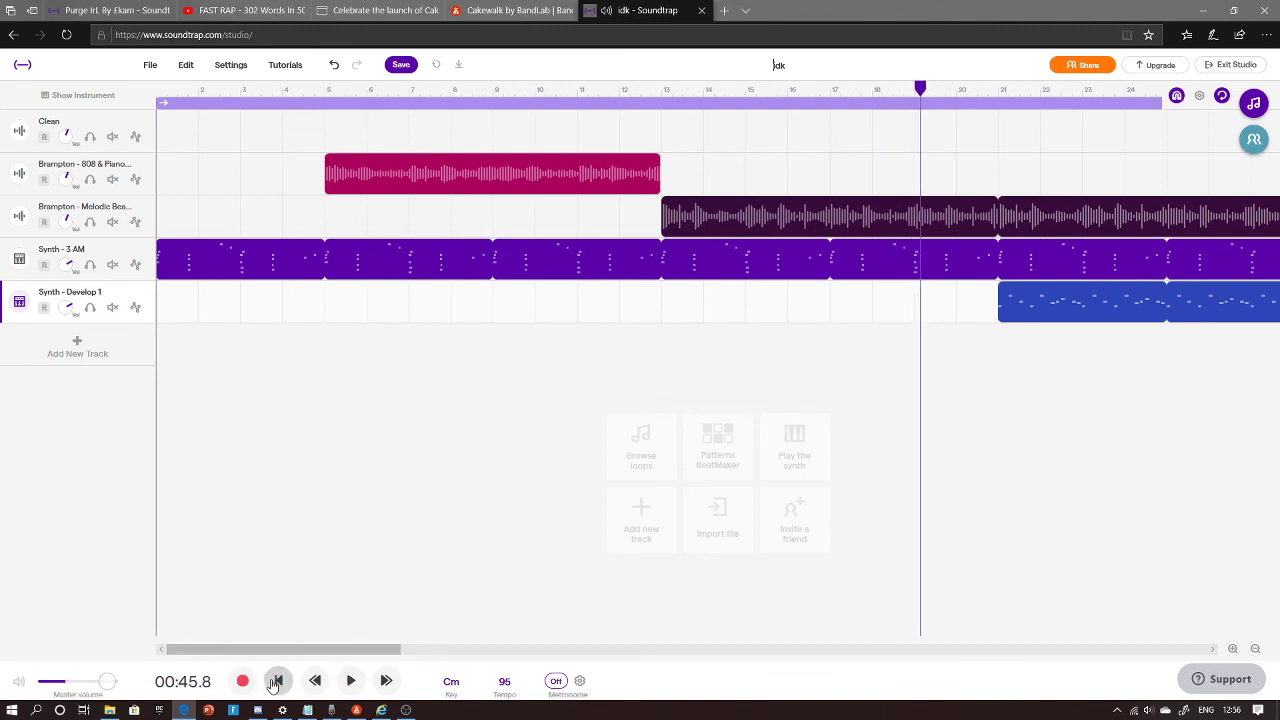
pyautogui.click(350, 681)
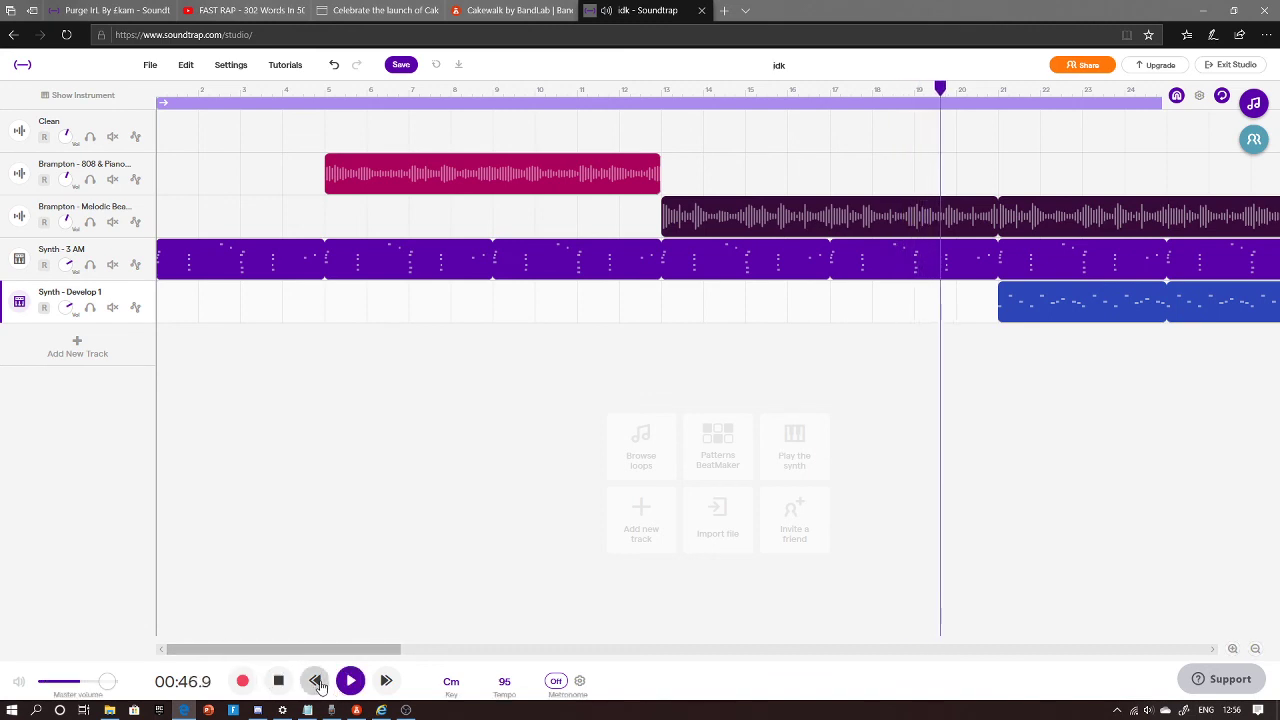
# Step: Rewind and skip through the song, then start recording on the Synth - Develop 1 track
pyautogui.click(316, 681)
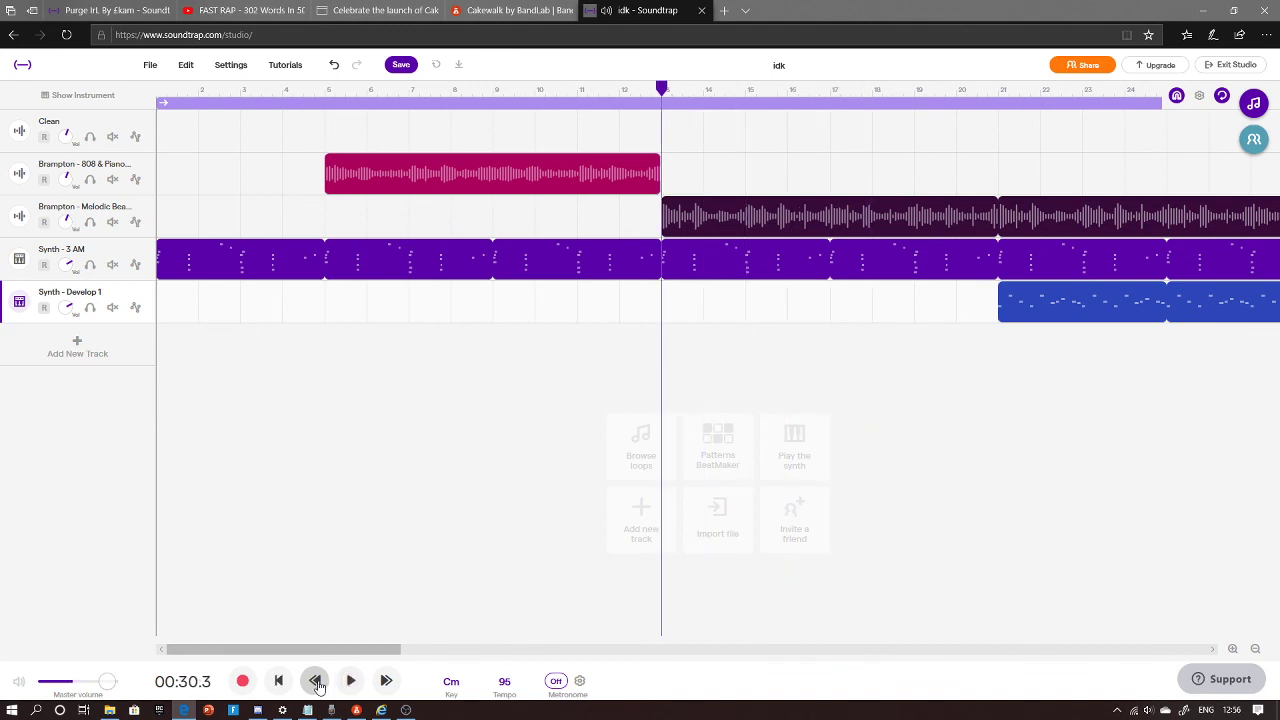
pyautogui.click(350, 681)
pyautogui.click(384, 681)
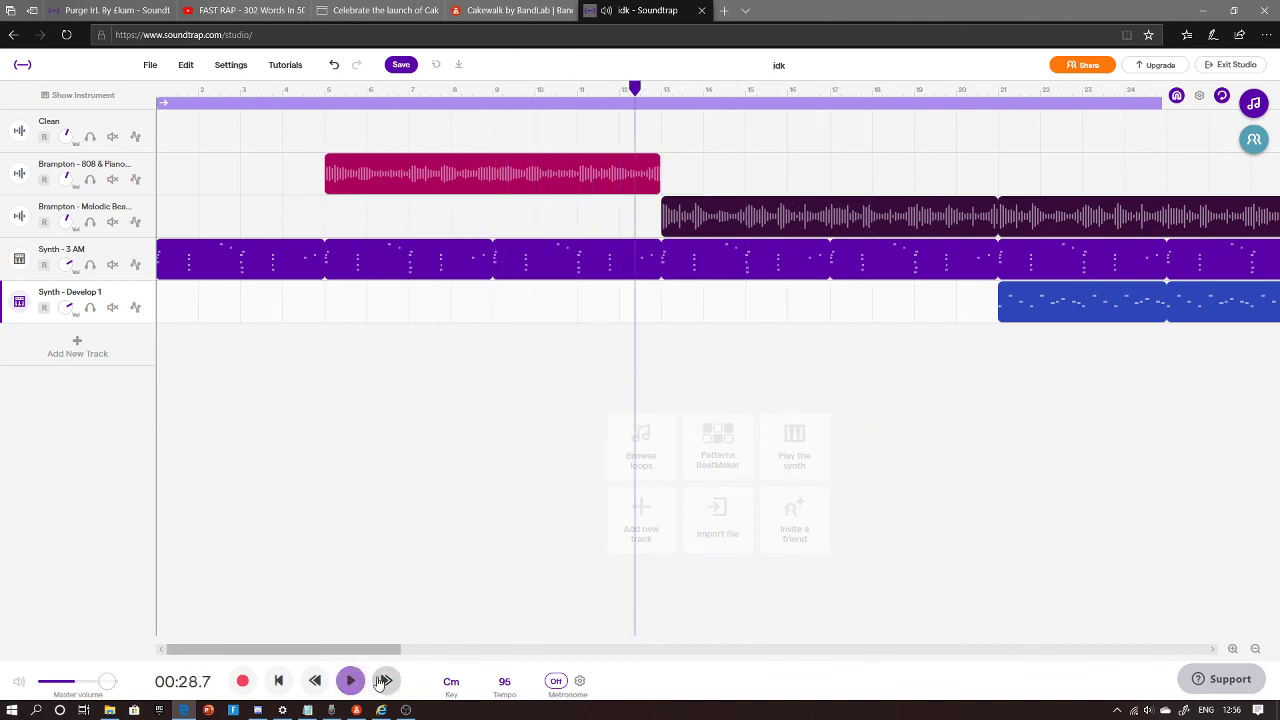
pyautogui.click(270, 681)
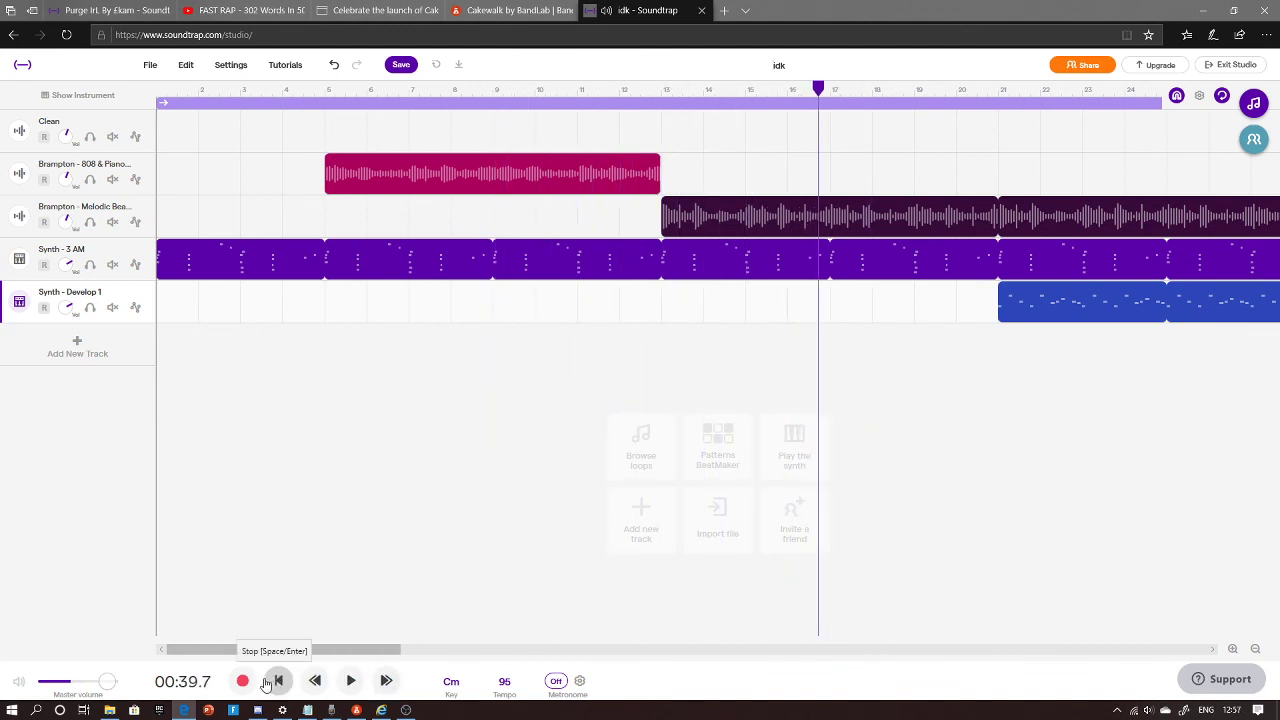
pyautogui.click(243, 684)
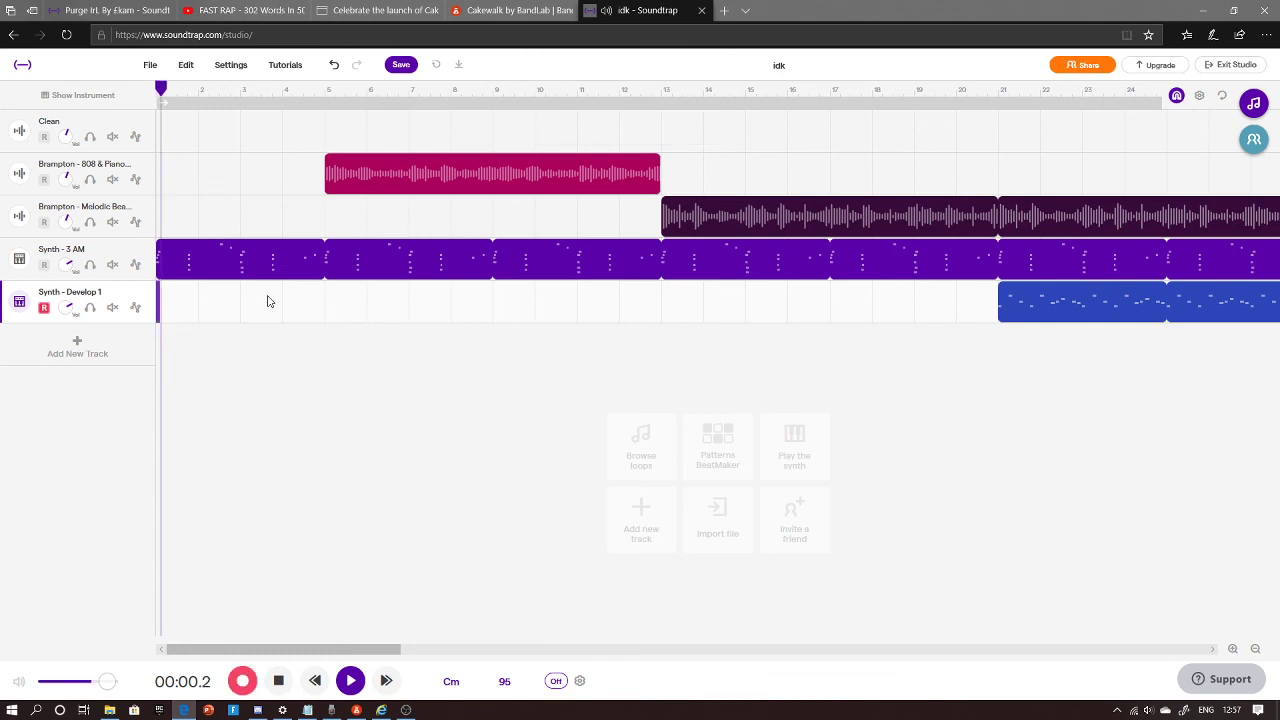
# Step: Stop the accidental take, play it back, undo it, and stop playback
pyautogui.click(240, 680)
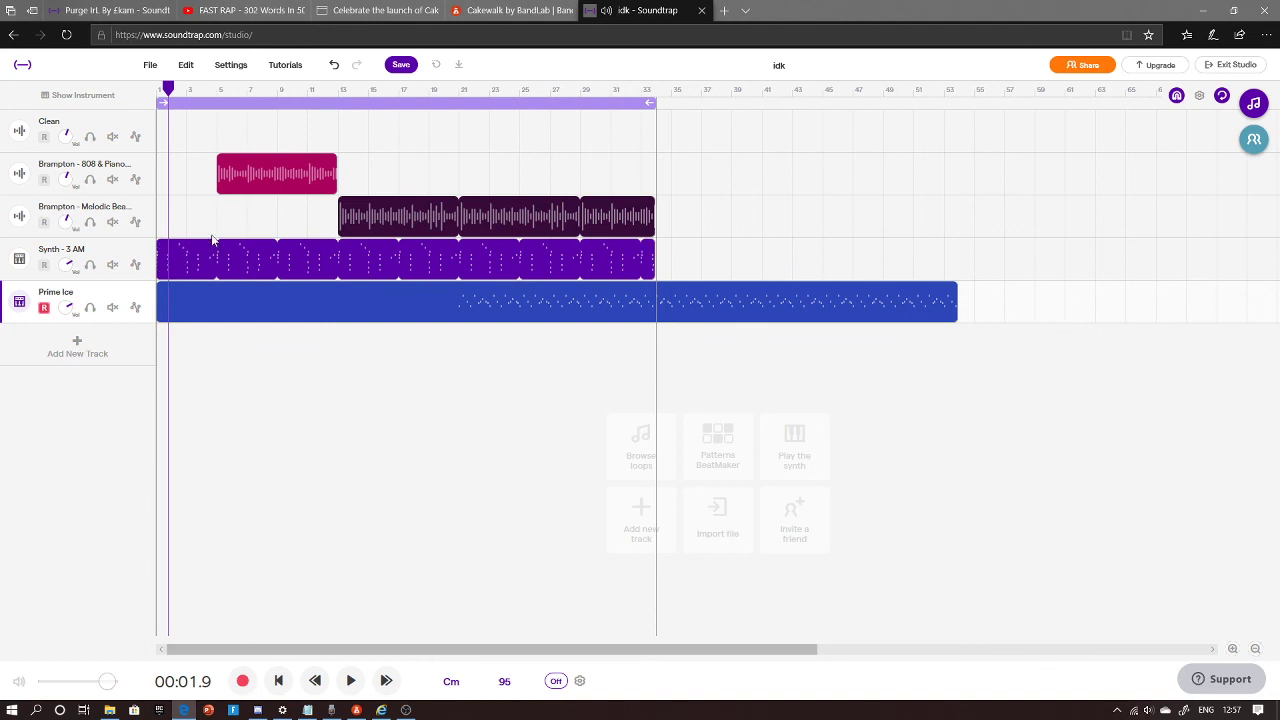
pyautogui.press('space')
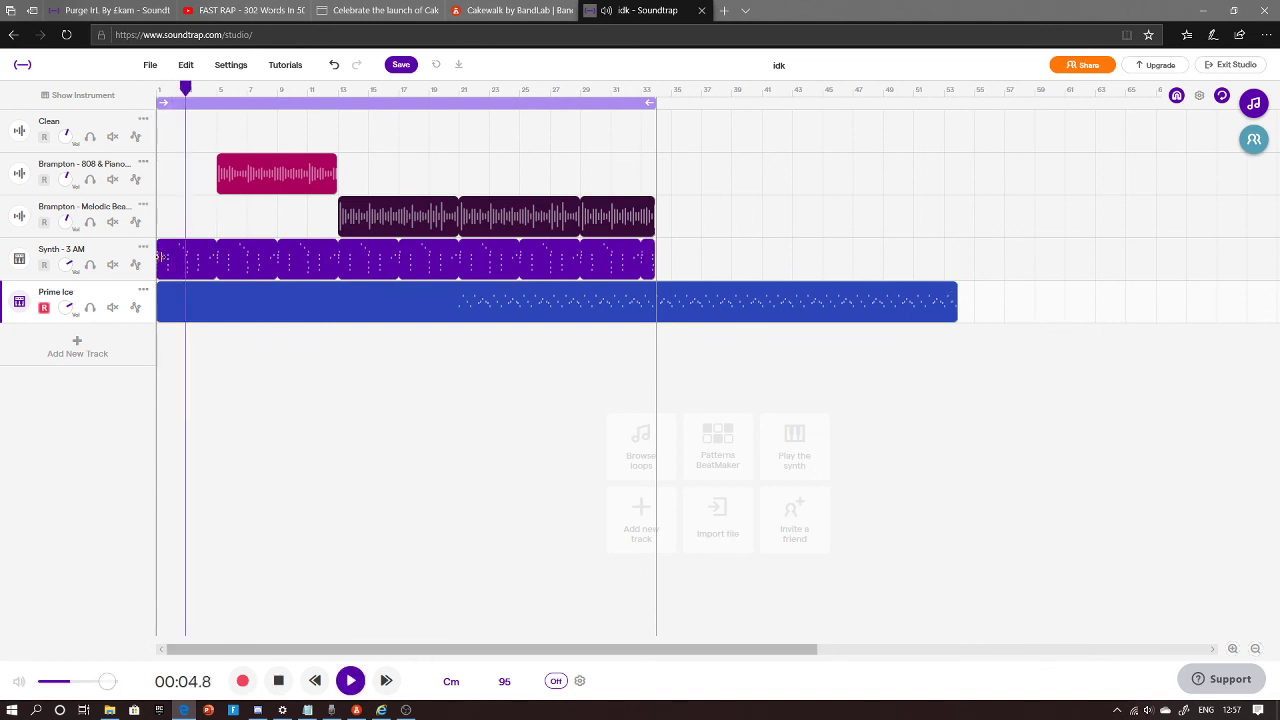
pyautogui.click(334, 64)
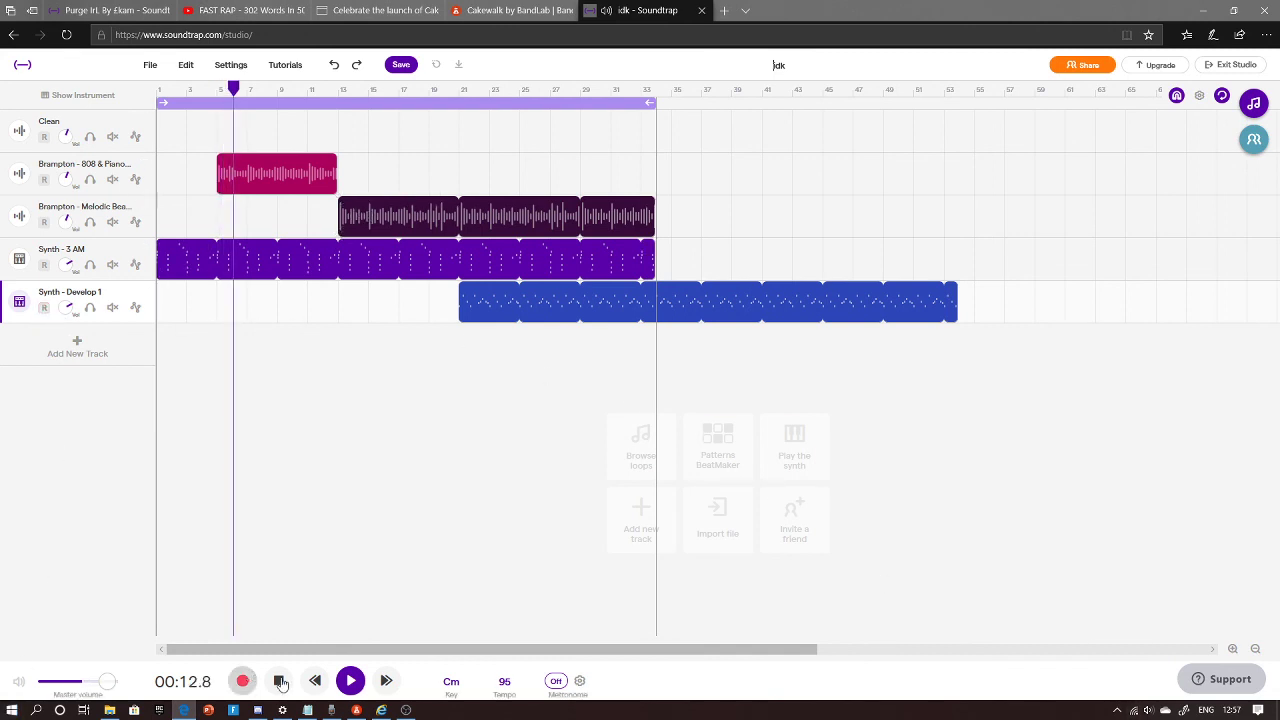
pyautogui.click(352, 681)
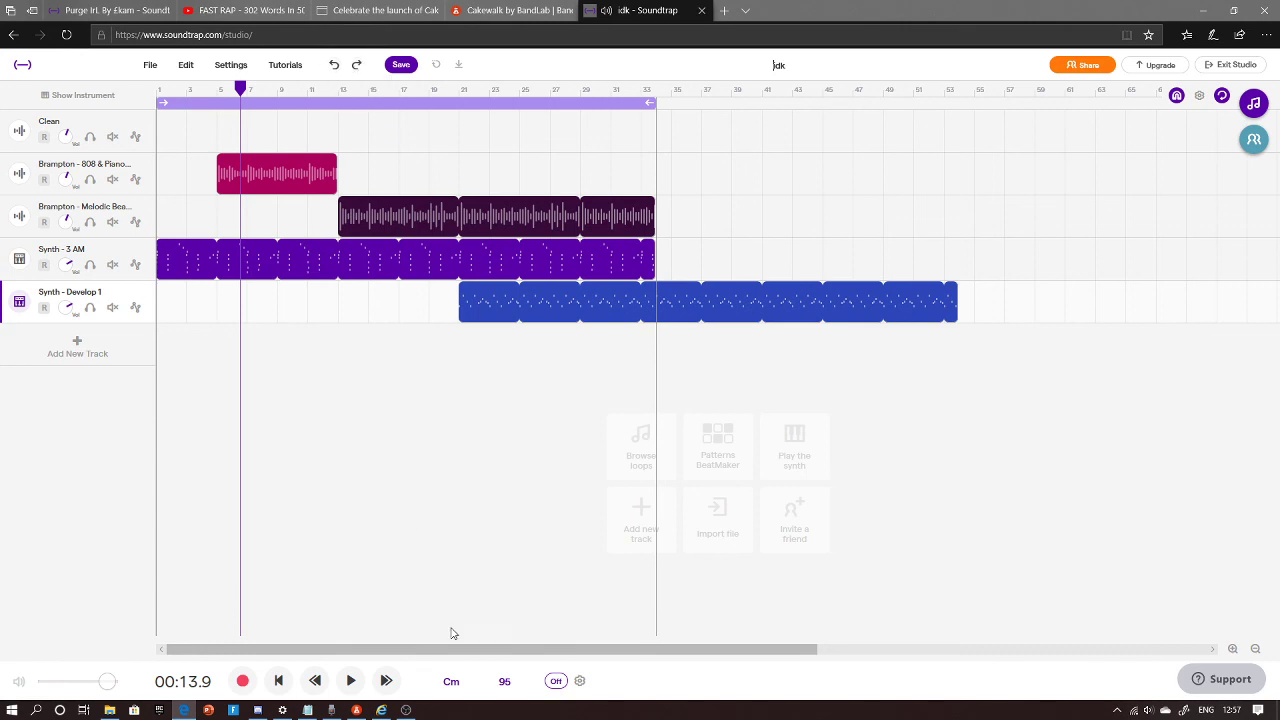
# Step: Turn on the metronome, play a few seconds to hear it, and check the Support panel
pyautogui.click(561, 683)
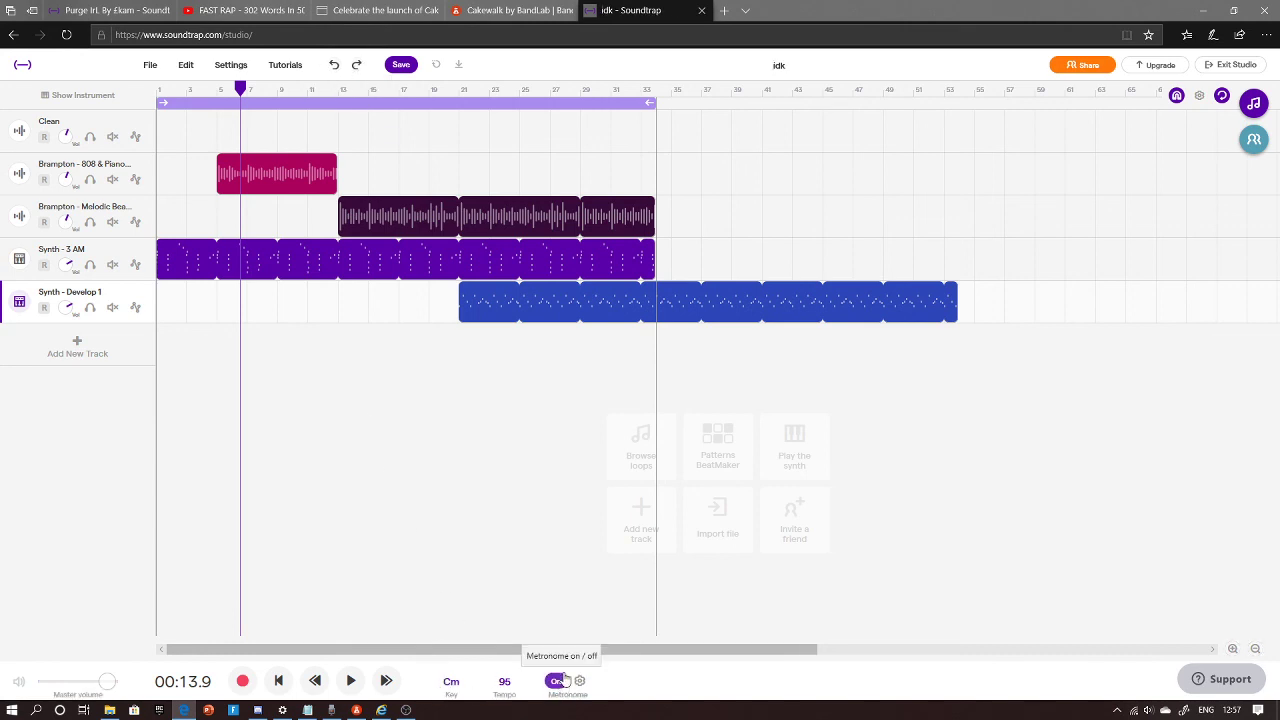
pyautogui.press('space')
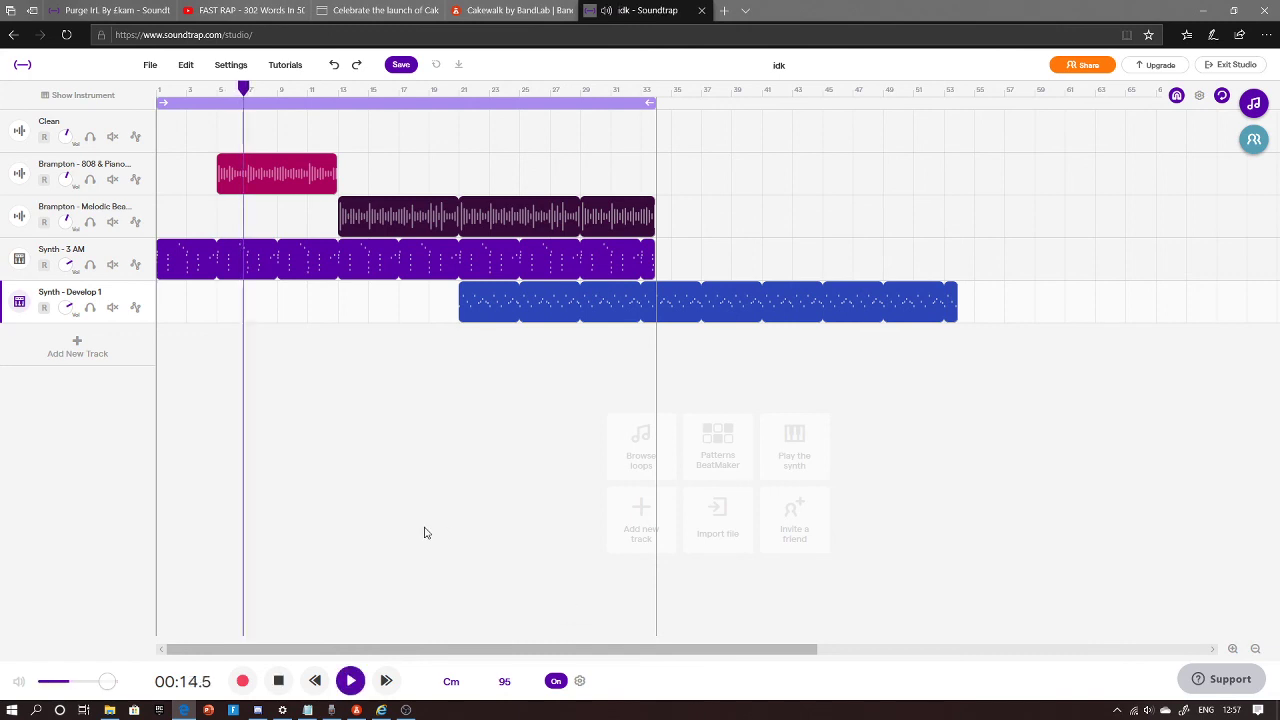
pyautogui.press('space')
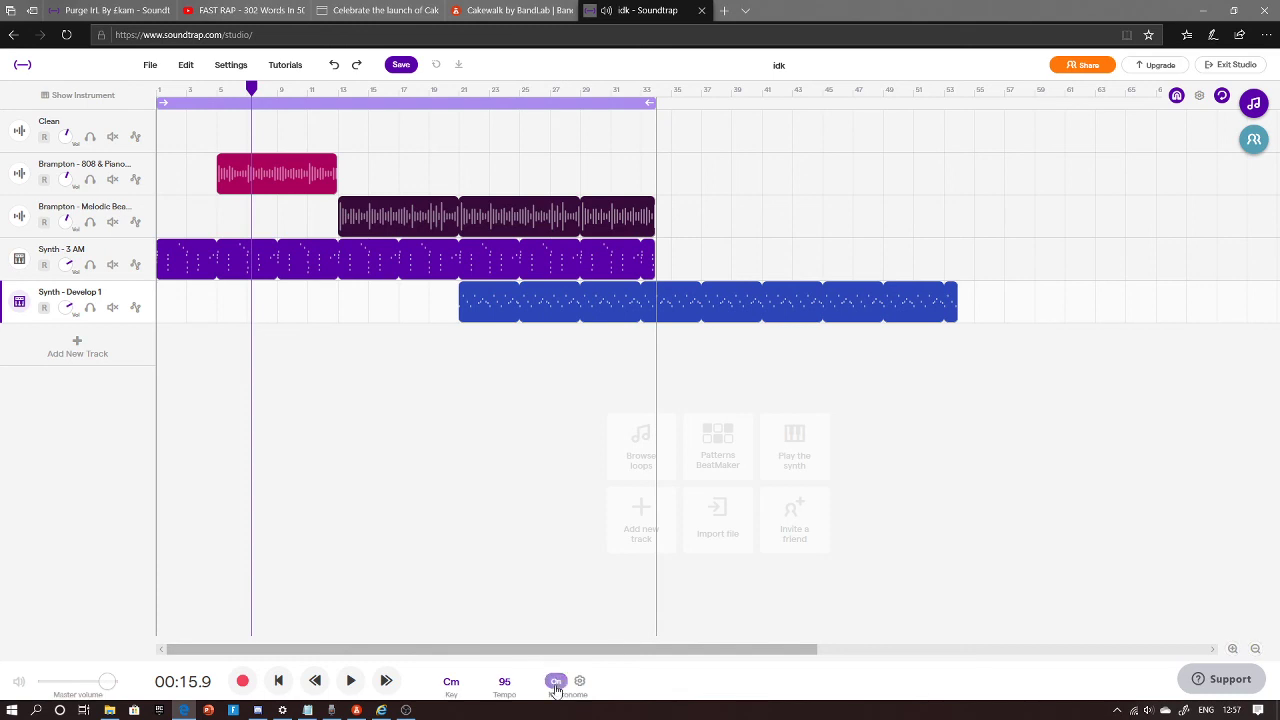
pyautogui.click(1220, 680)
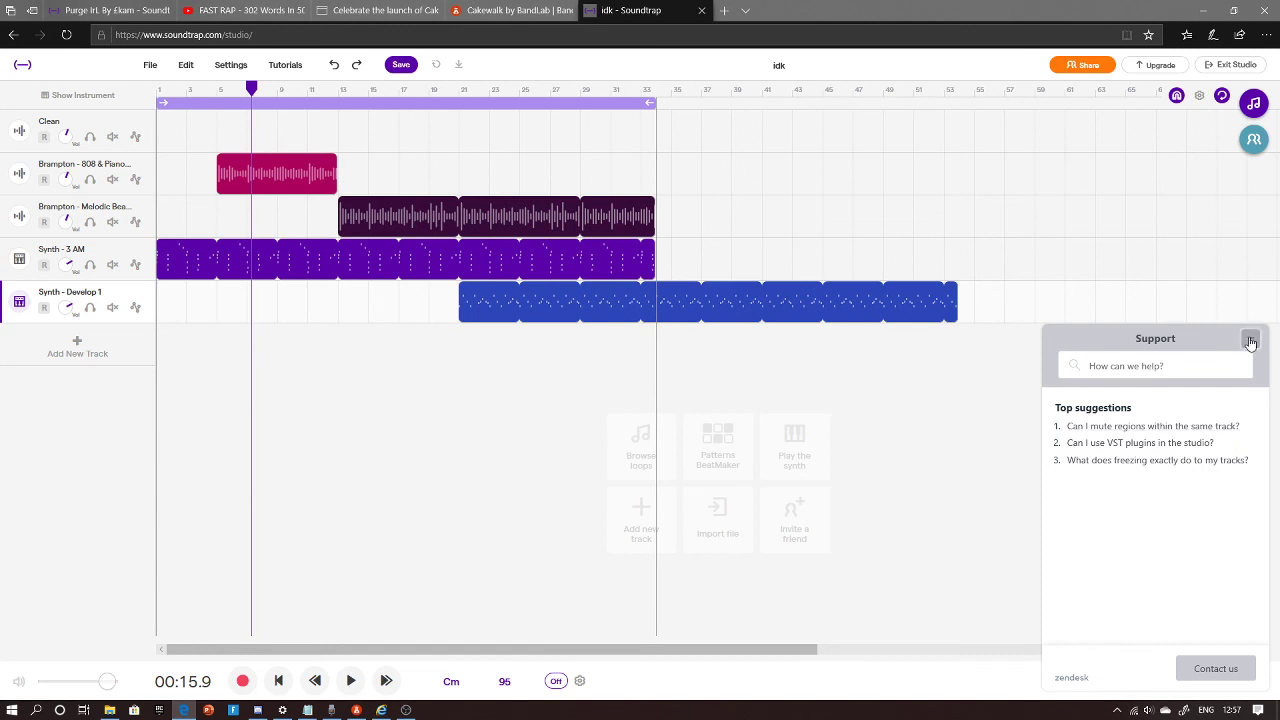
pyautogui.click(1250, 341)
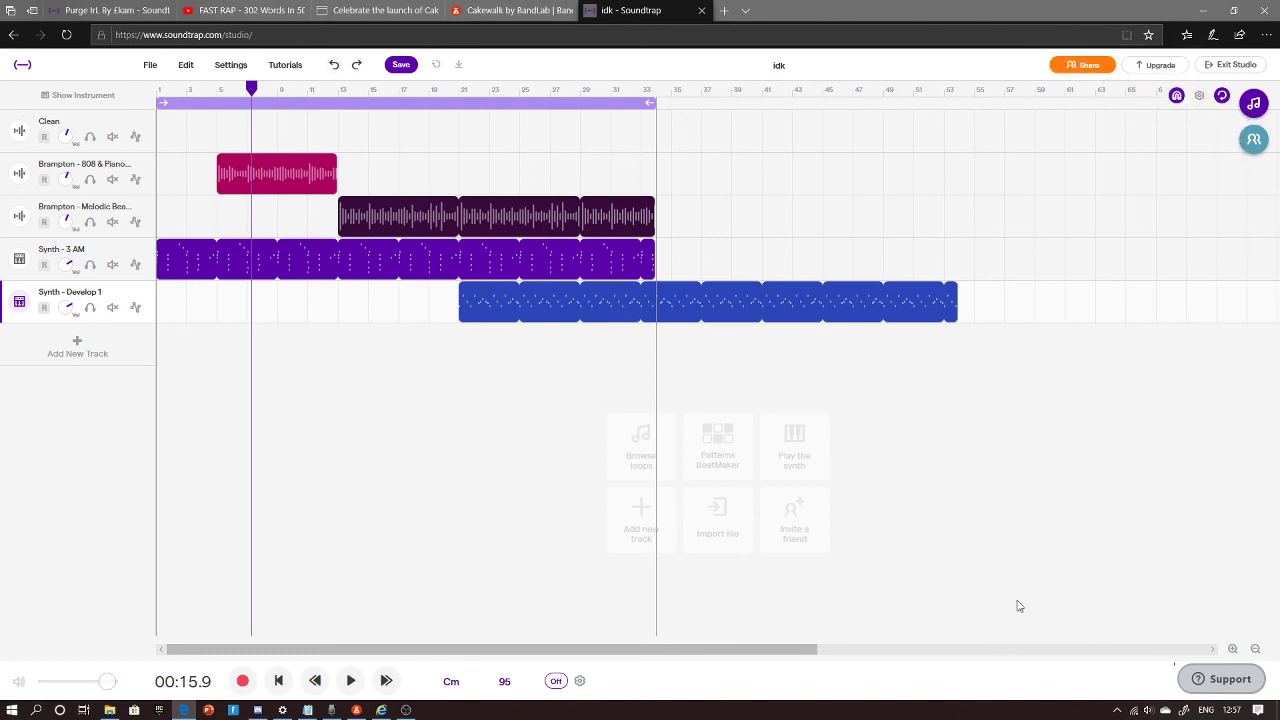
# Step: Save the idk project and drag the playhead back to the song's start
pyautogui.hotkey('ctrl', 's')
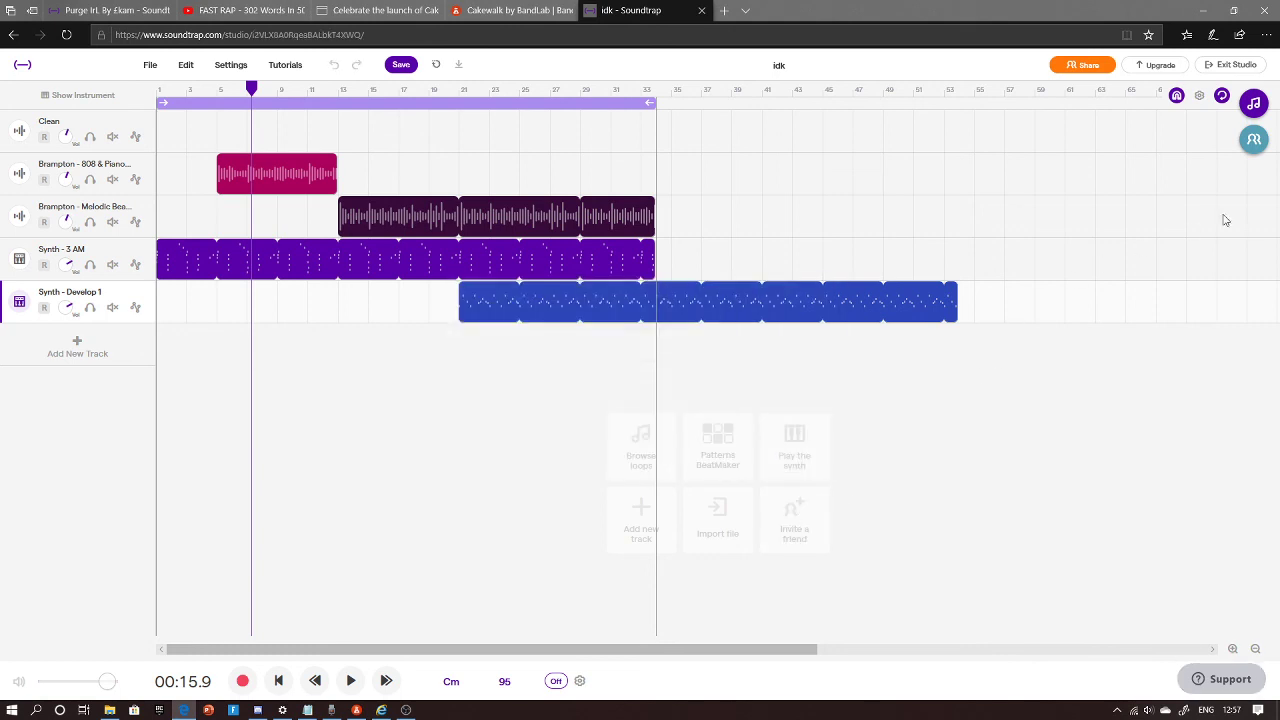
pyautogui.click(1256, 140)
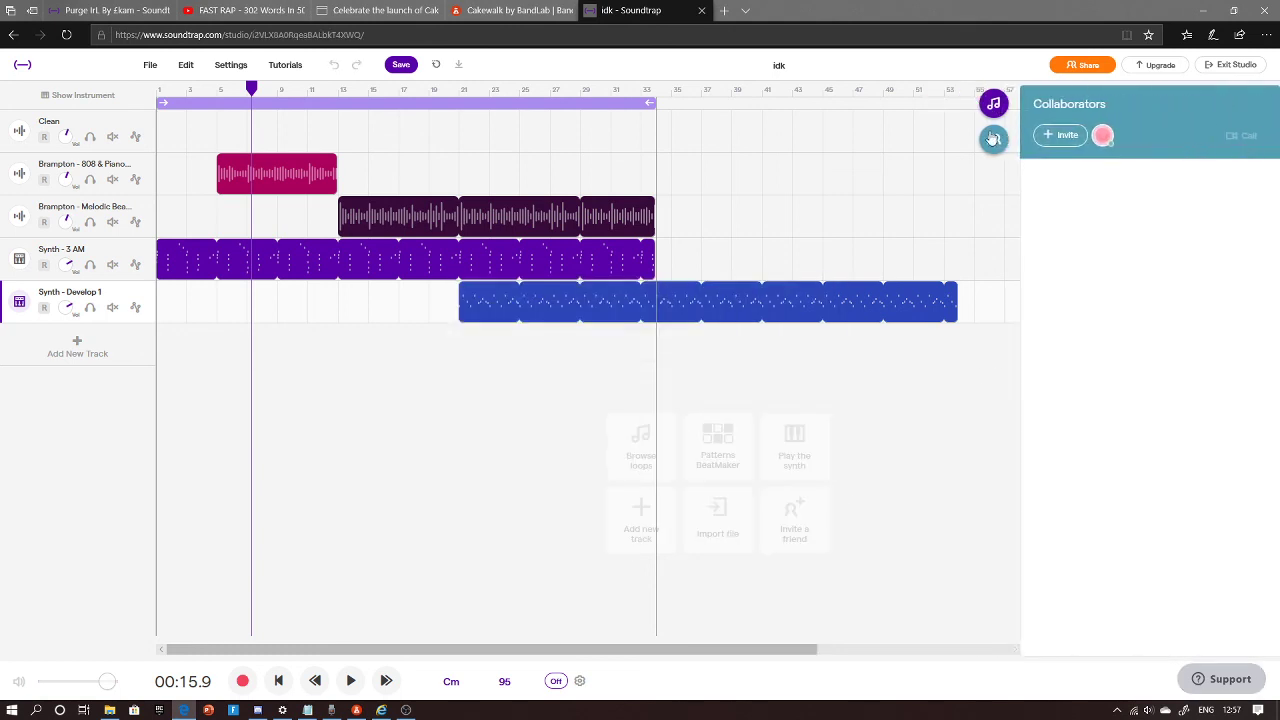
pyautogui.click(993, 139)
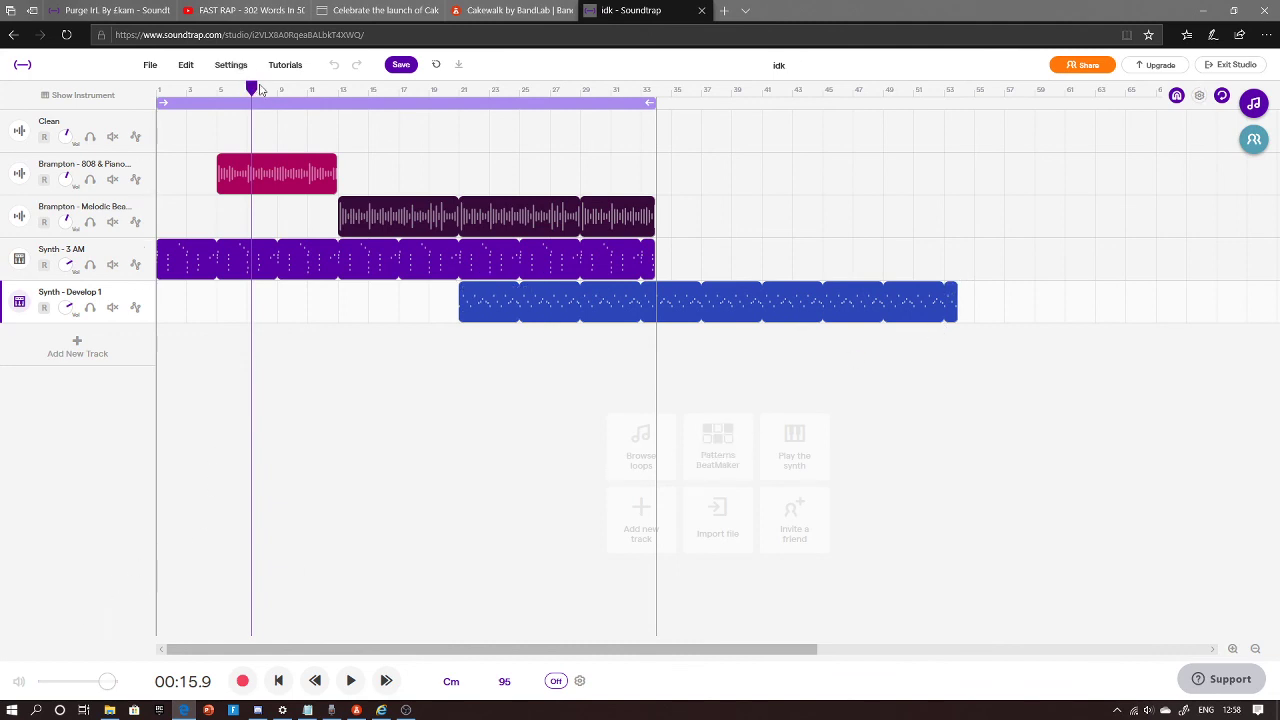
pyautogui.moveTo(254, 90); pyautogui.dragTo(5, 143)
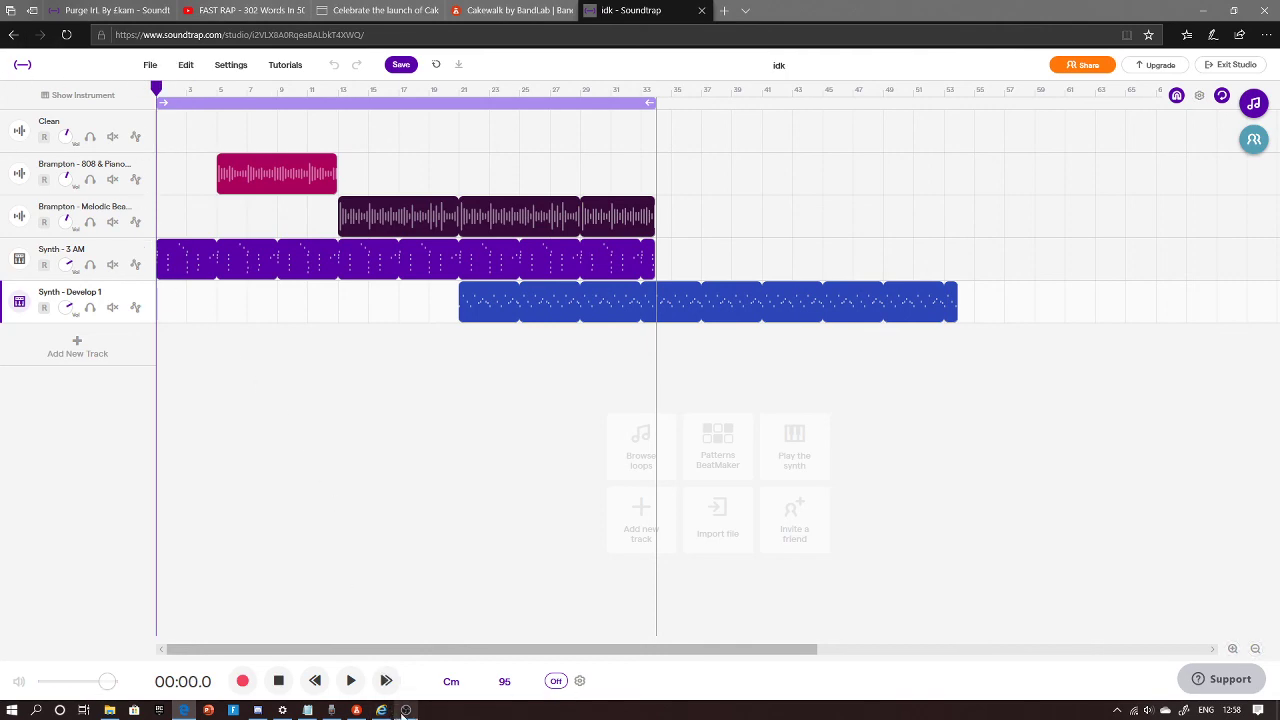